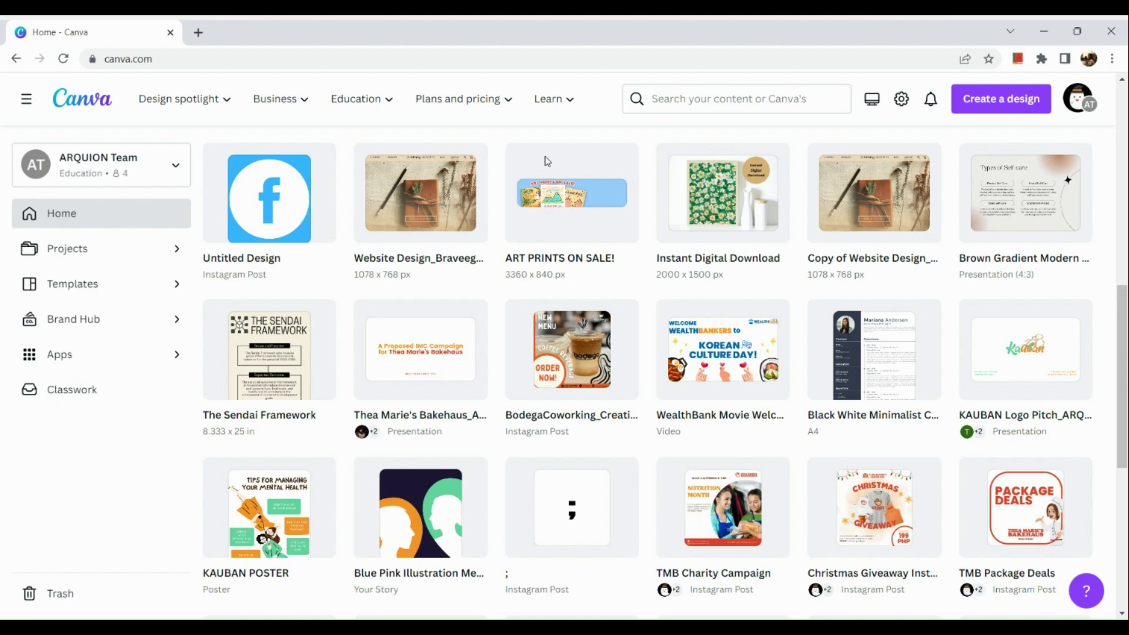
Search the Canva templates for "digital planners" from the home page
{"action": "scroll", "coordinate": [547, 160], "scroll_direction": "up", "scroll_amount": 8}
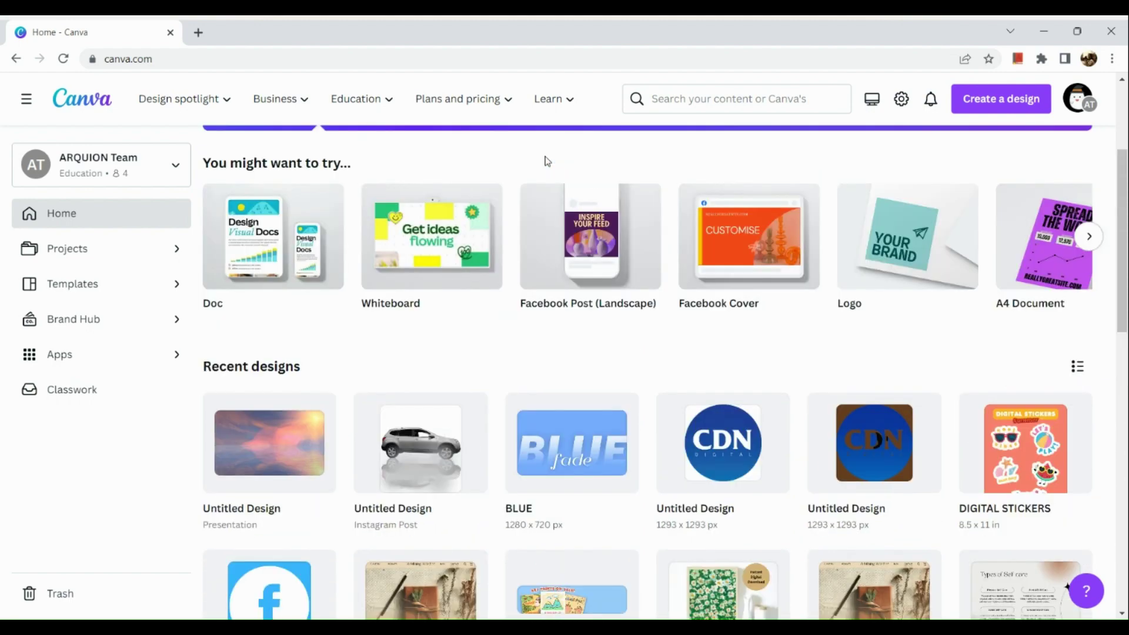
{"action": "scroll", "coordinate": [545, 157], "scroll_direction": "up", "scroll_amount": 2}
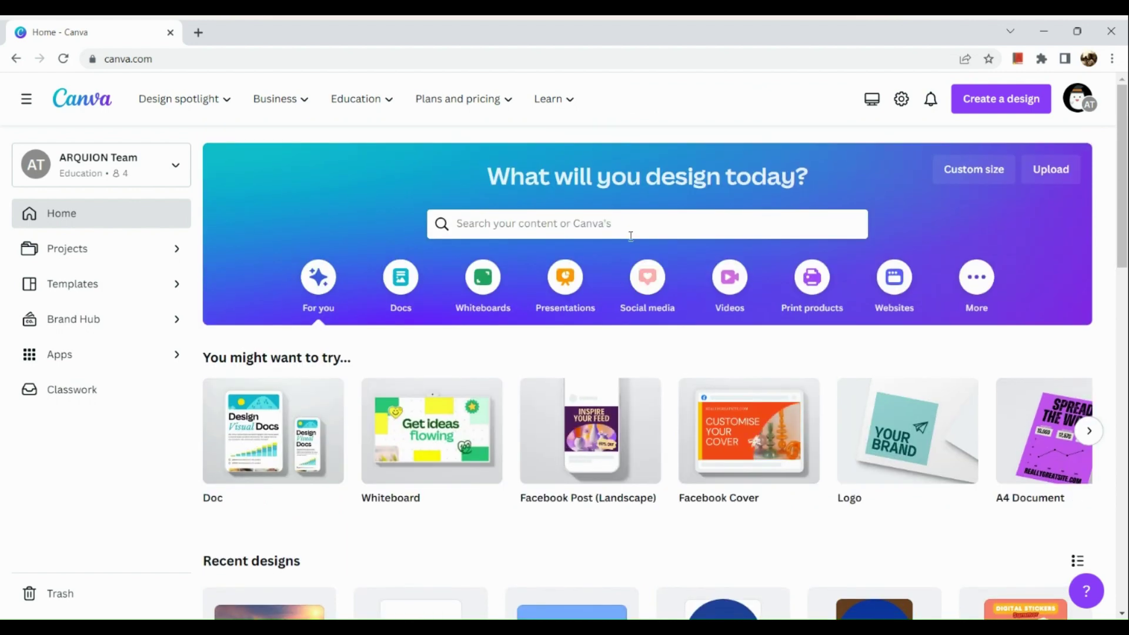
{"action": "scroll", "coordinate": [642, 217], "scroll_direction": "up", "scroll_amount": 5}
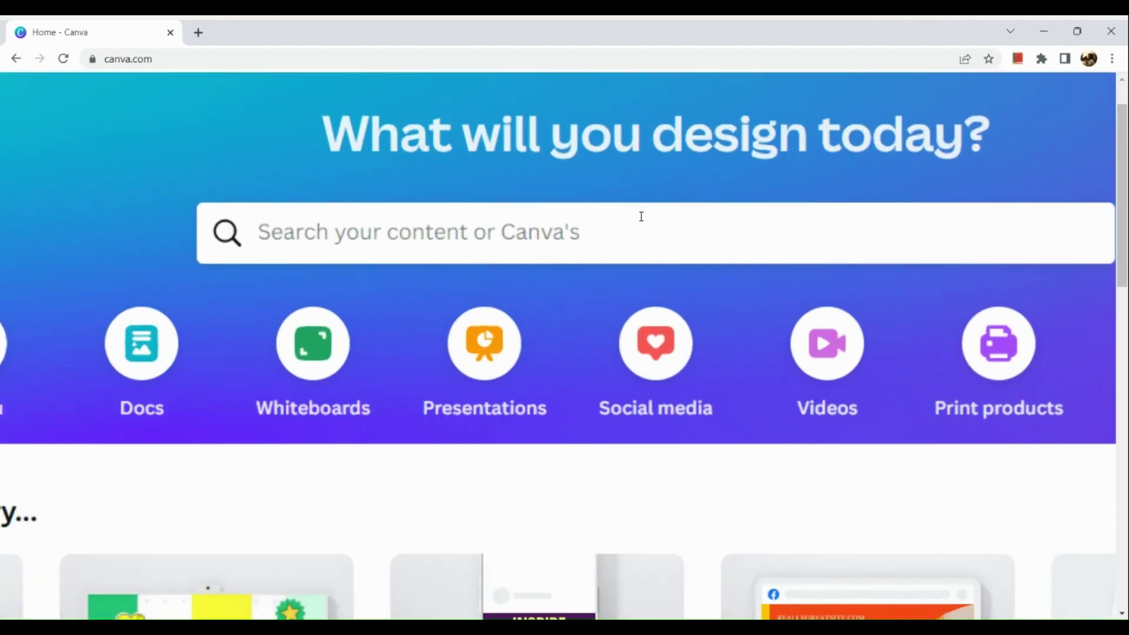
{"action": "left_click", "coordinate": [642, 216]}
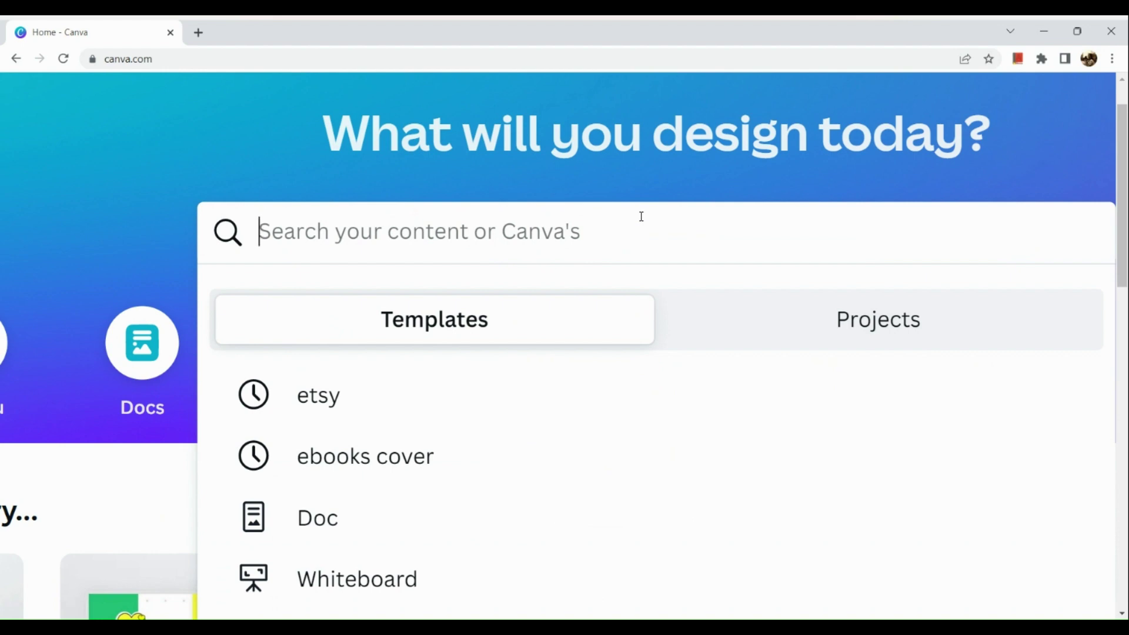
{"action": "type", "text": "digital"}
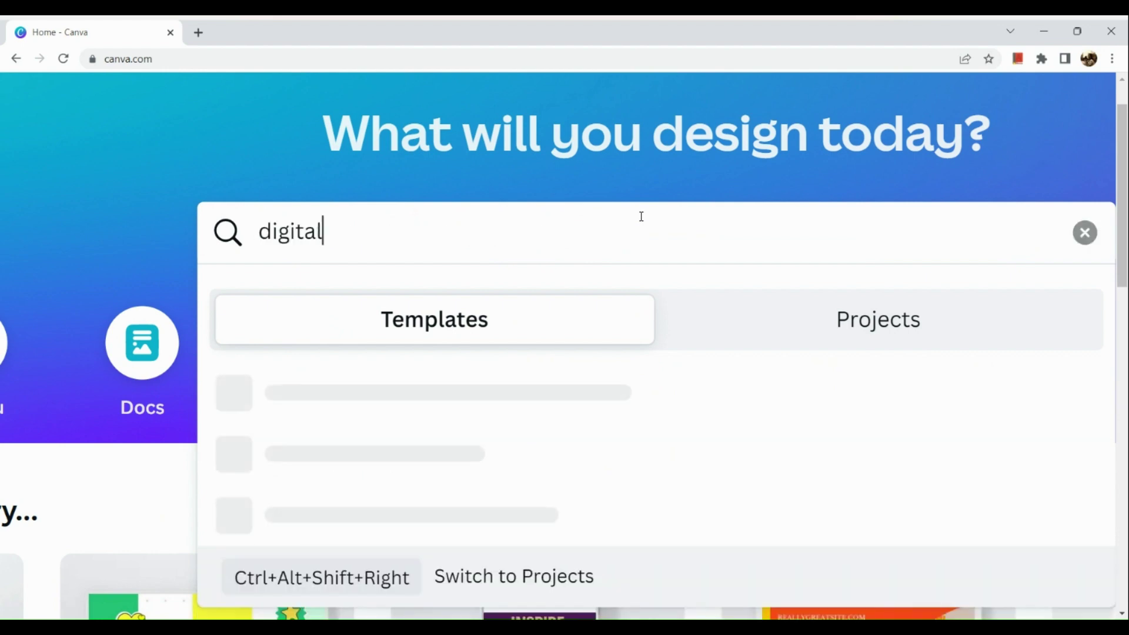
{"action": "type", "text": " pla"}
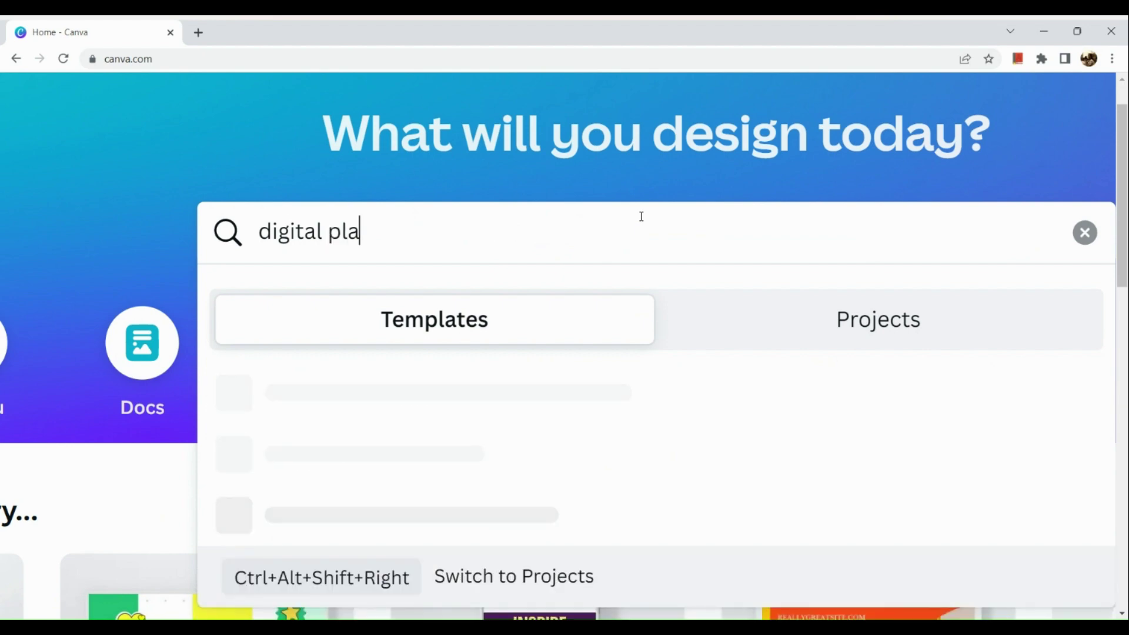
{"action": "type", "text": "nners"}
{"action": "key", "text": "Return"}
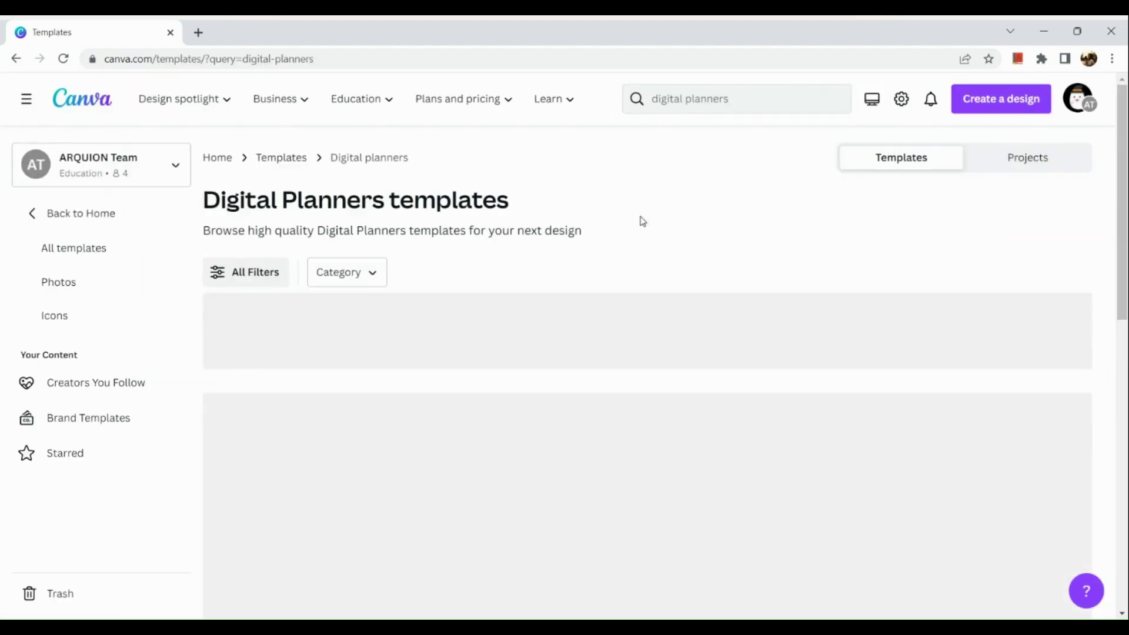
Browse the digital planner templates to examine the available layouts and styles
{"action": "scroll", "coordinate": [606, 315], "scroll_direction": "down", "scroll_amount": 2}
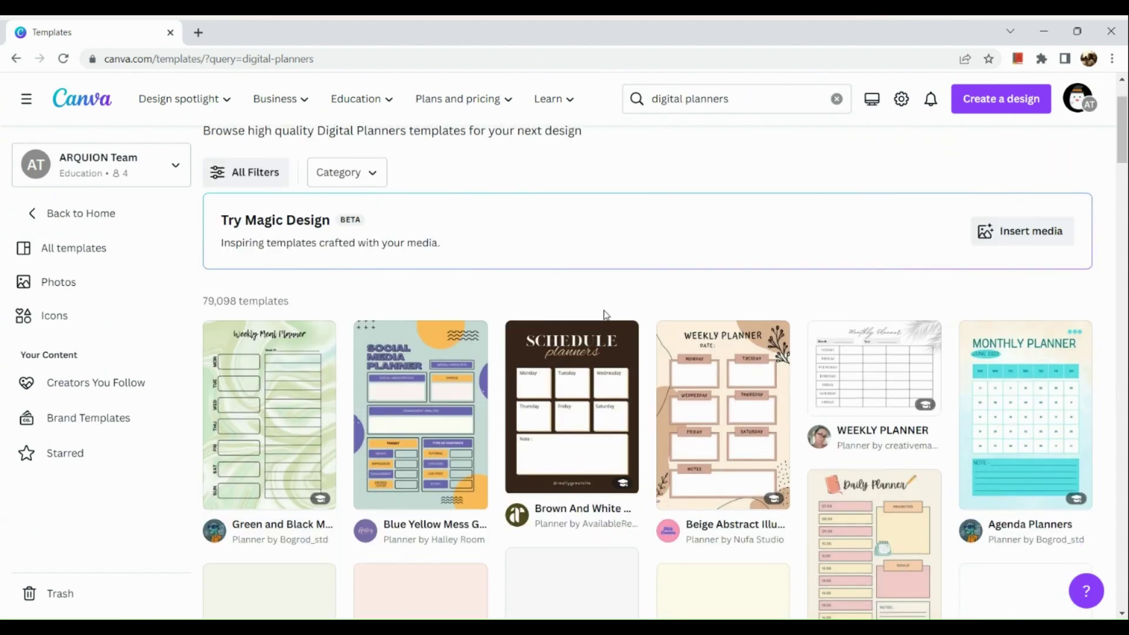
{"action": "scroll", "coordinate": [606, 314], "scroll_direction": "down", "scroll_amount": 2}
{"action": "scroll", "coordinate": [606, 315], "scroll_direction": "down", "scroll_amount": 2}
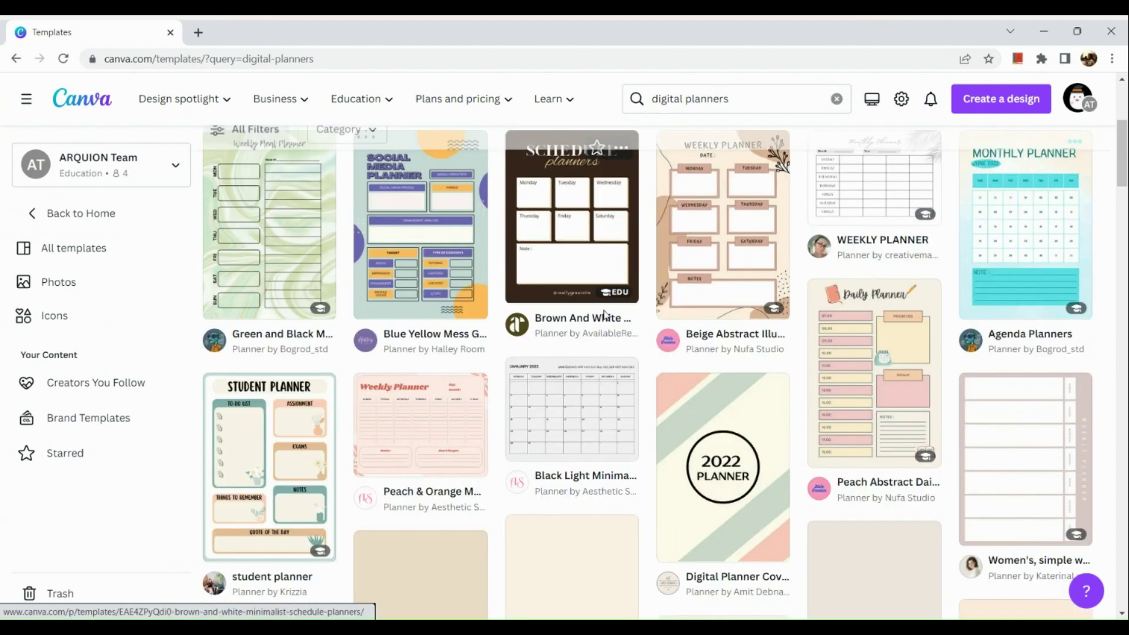
{"action": "scroll", "coordinate": [604, 315], "scroll_direction": "down", "scroll_amount": 3}
{"action": "scroll", "coordinate": [606, 316], "scroll_direction": "down", "scroll_amount": 3}
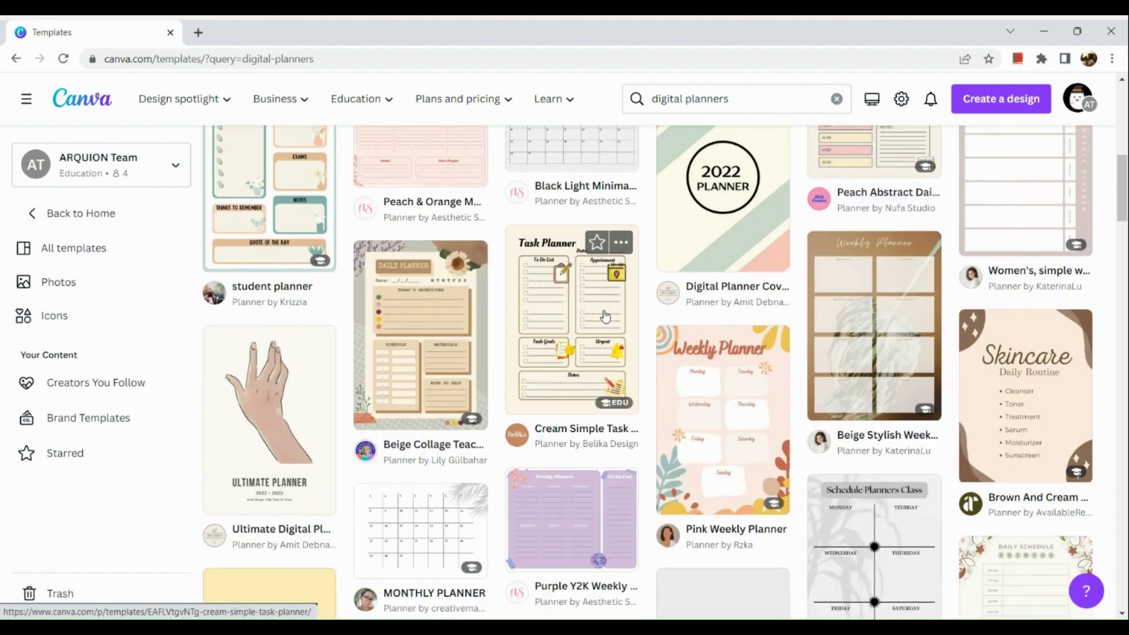
{"action": "scroll", "coordinate": [605, 316], "scroll_direction": "down", "scroll_amount": 3}
{"action": "scroll", "coordinate": [605, 317], "scroll_direction": "down", "scroll_amount": 2}
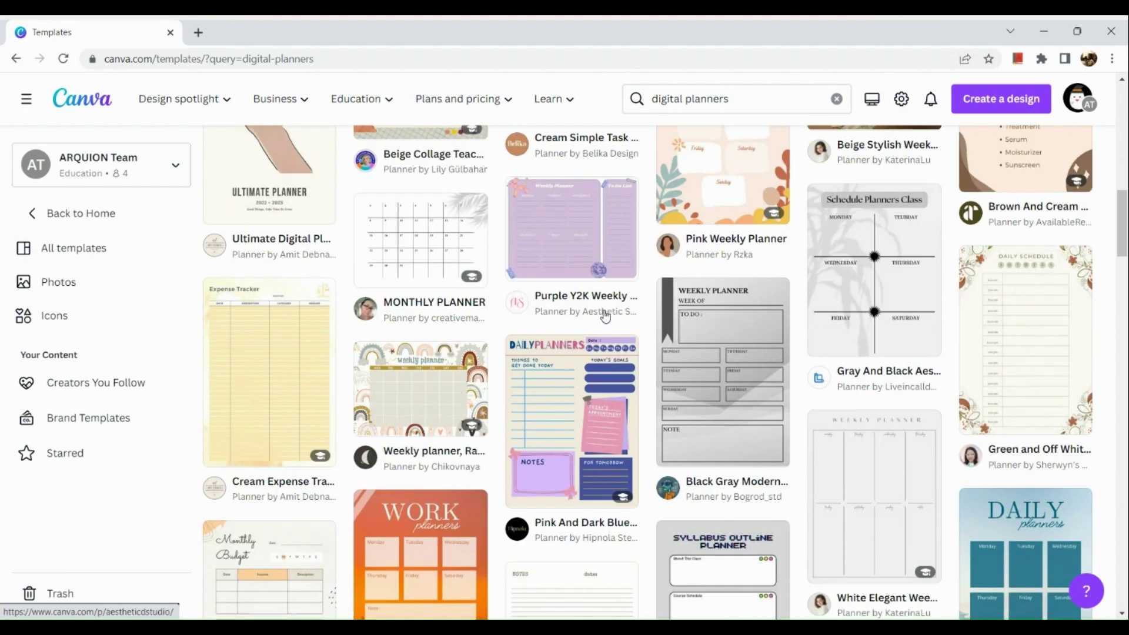
{"action": "scroll", "coordinate": [606, 318], "scroll_direction": "down", "scroll_amount": 2}
{"action": "scroll", "coordinate": [606, 317], "scroll_direction": "down", "scroll_amount": 3}
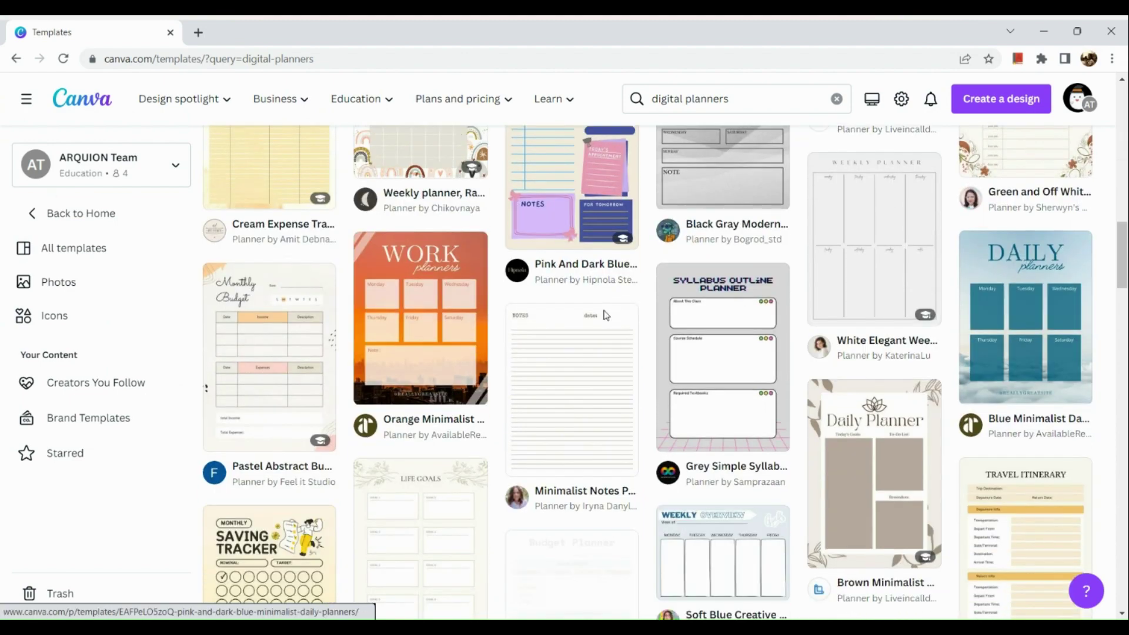
{"action": "scroll", "coordinate": [606, 316], "scroll_direction": "down", "scroll_amount": 3}
{"action": "scroll", "coordinate": [605, 317], "scroll_direction": "down", "scroll_amount": 4}
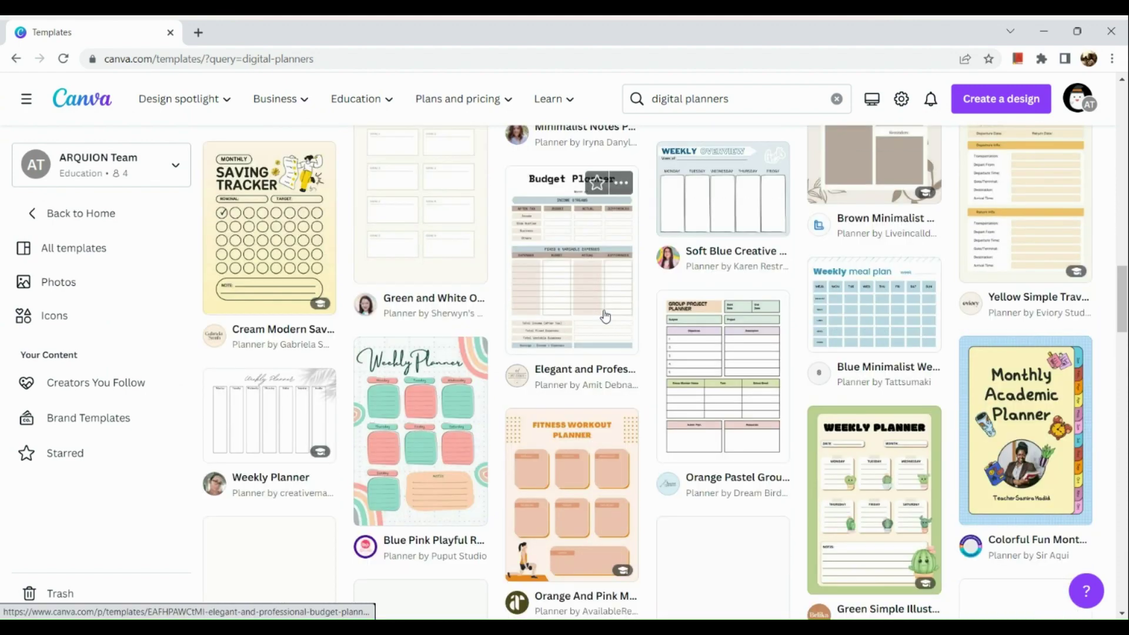
{"action": "scroll", "coordinate": [606, 317], "scroll_direction": "down", "scroll_amount": 4}
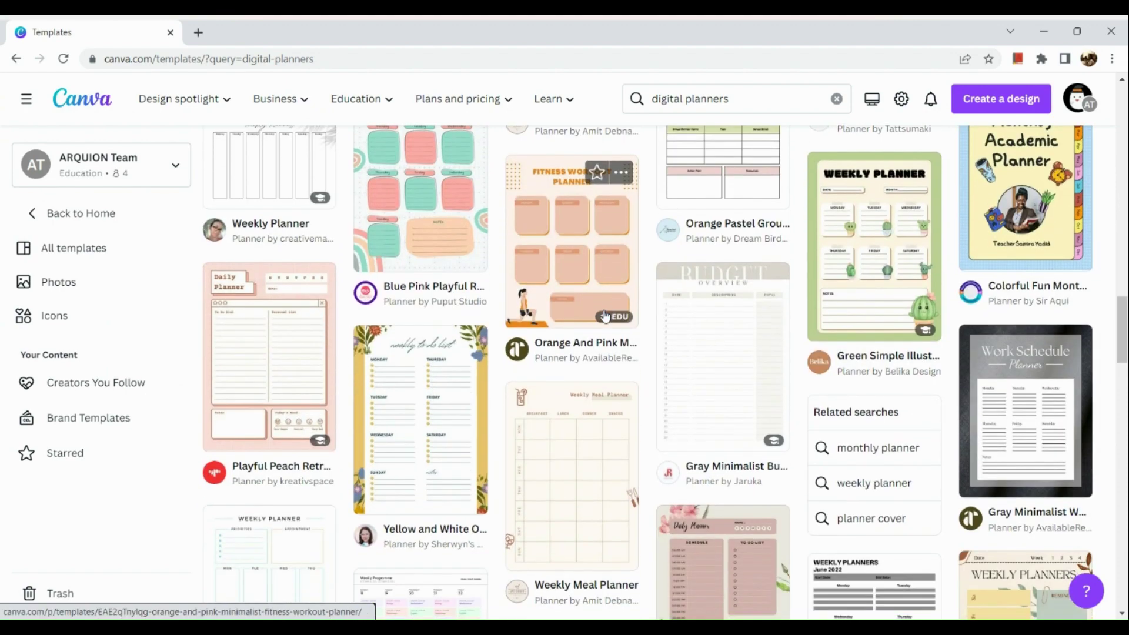
{"action": "scroll", "coordinate": [606, 317], "scroll_direction": "down", "scroll_amount": 8}
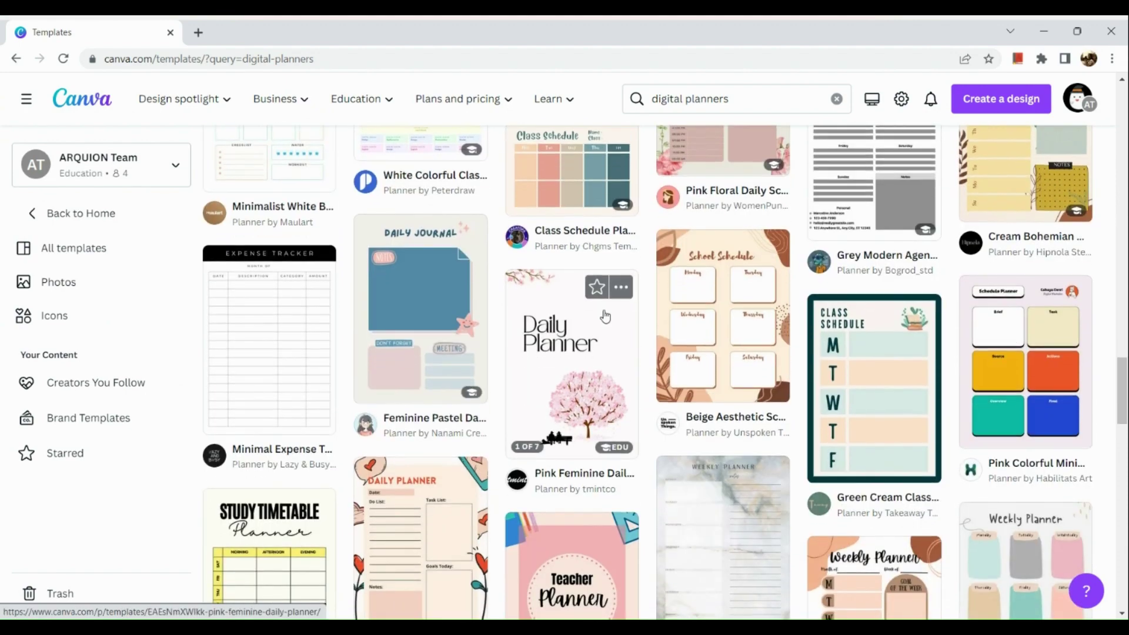
{"action": "scroll", "coordinate": [606, 316], "scroll_direction": "down", "scroll_amount": 7}
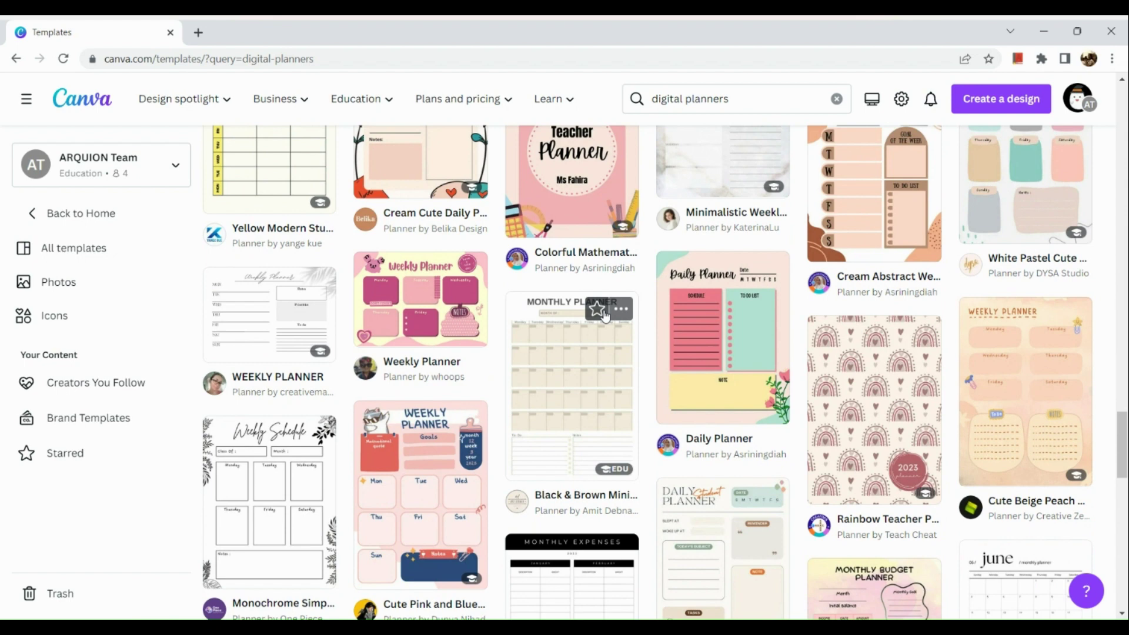
Preview the Black & Brown Minimal Monthly Planner template's details and customization option, and return to the digital planner results
{"action": "left_click", "coordinate": [587, 364]}
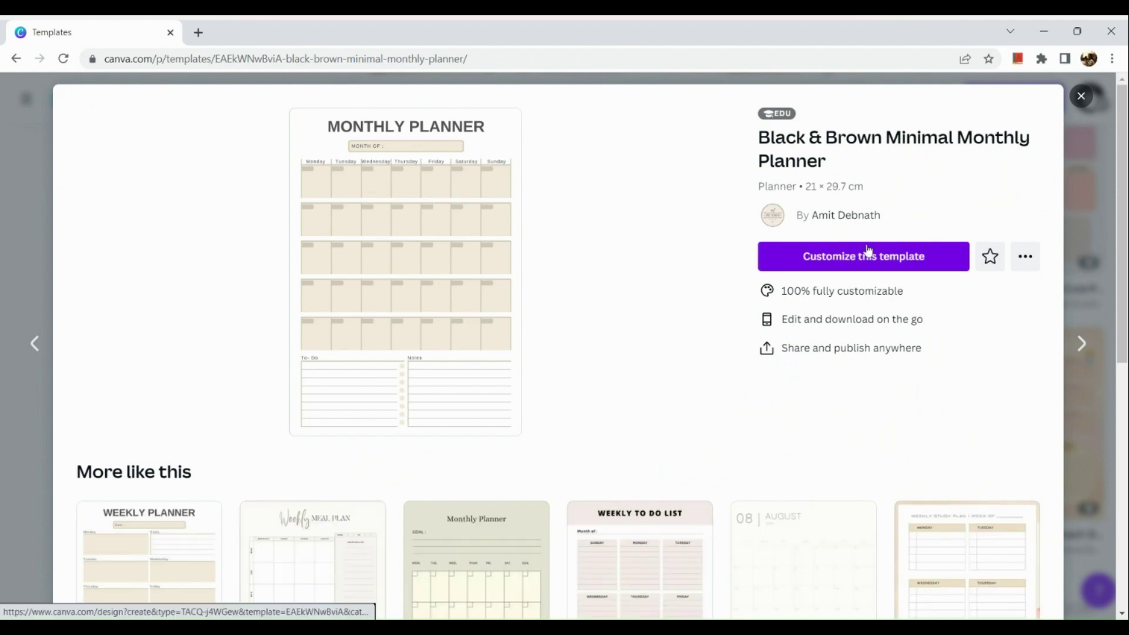
{"action": "scroll", "coordinate": [868, 250], "scroll_direction": "up", "scroll_amount": 5}
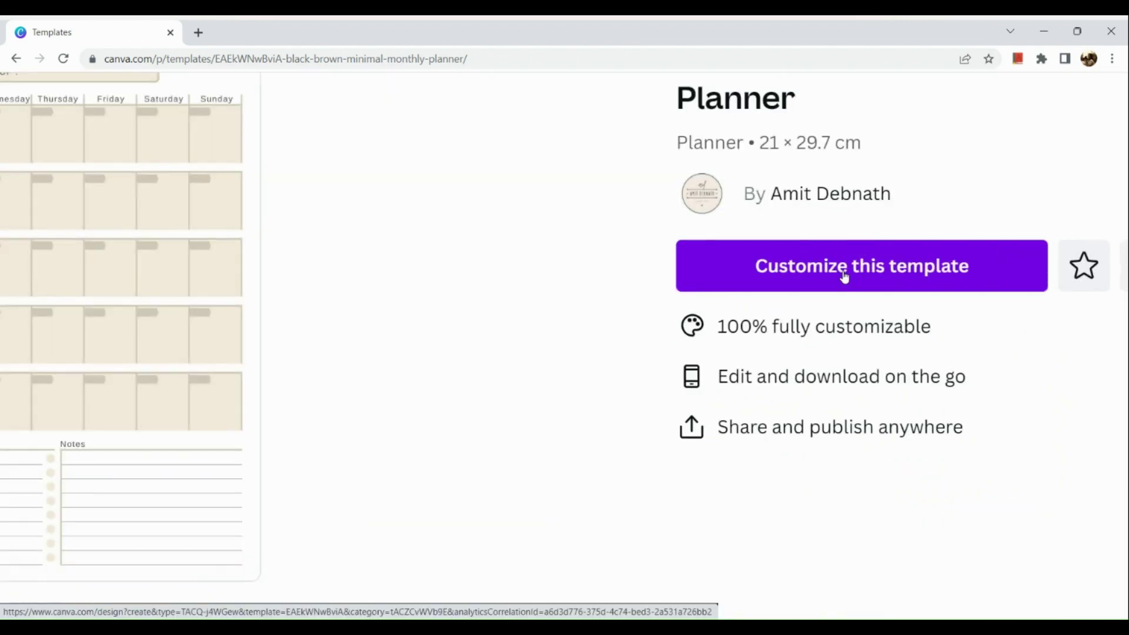
{"action": "scroll", "coordinate": [845, 277], "scroll_direction": "down", "scroll_amount": 5}
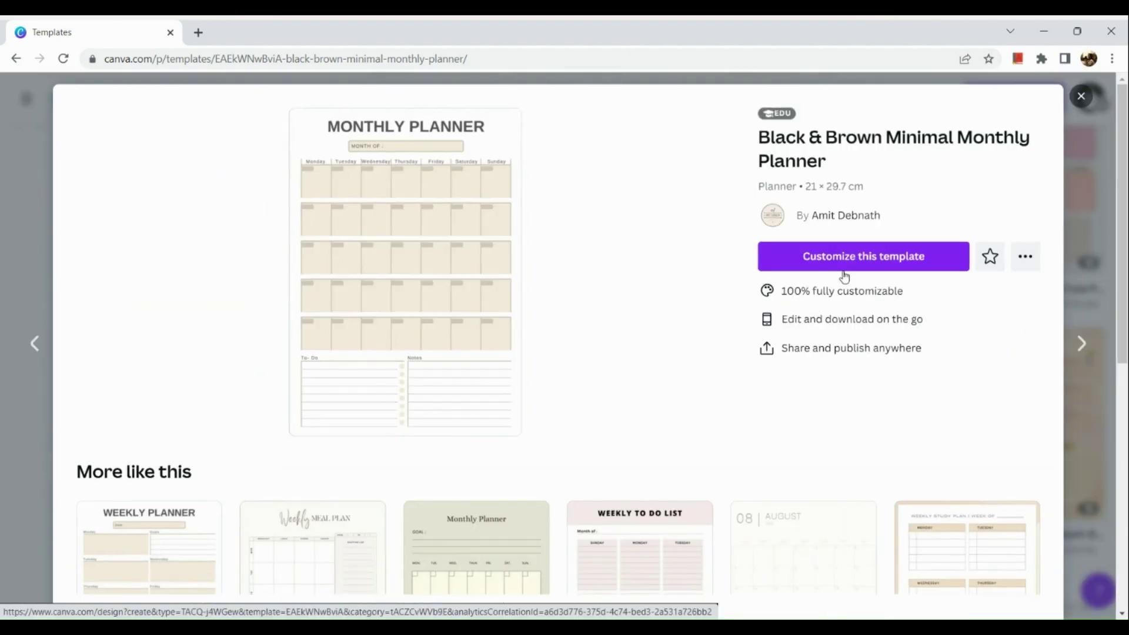
{"action": "key", "text": "alt+Left"}
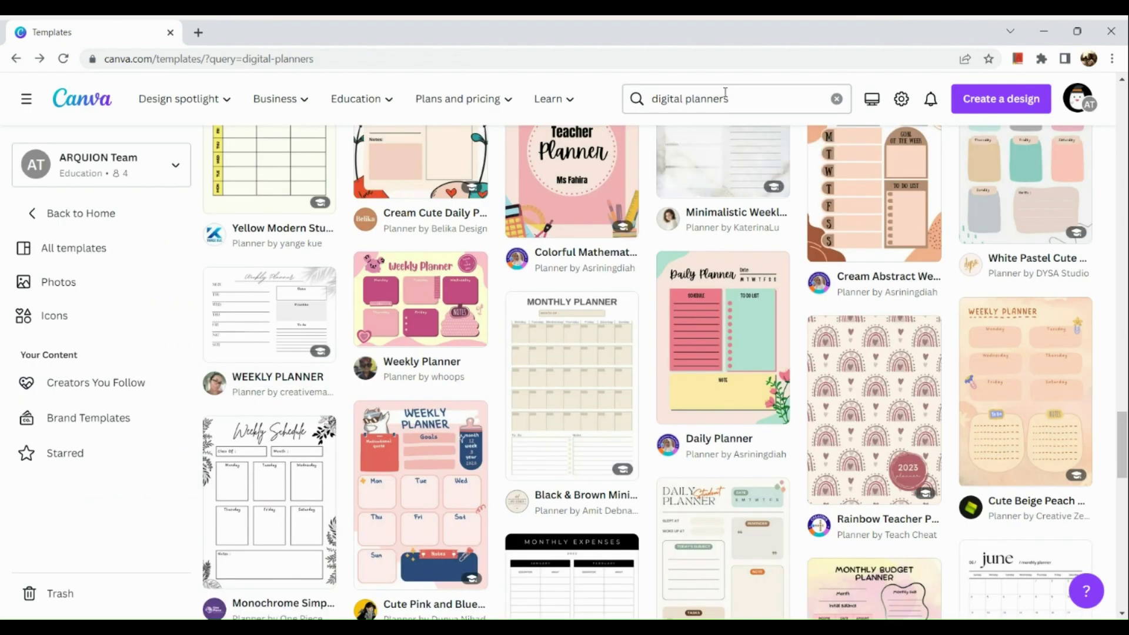
Replace the template search with "journal" and run it
{"action": "scroll", "coordinate": [725, 93], "scroll_direction": "up", "scroll_amount": 5}
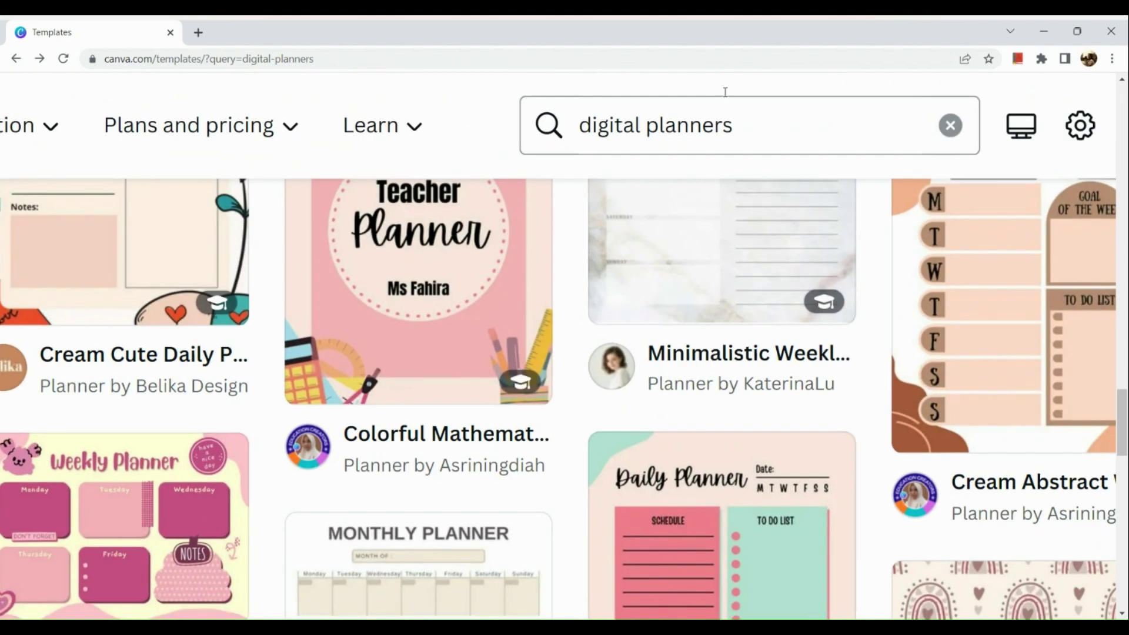
{"action": "left_click", "coordinate": [719, 136]}
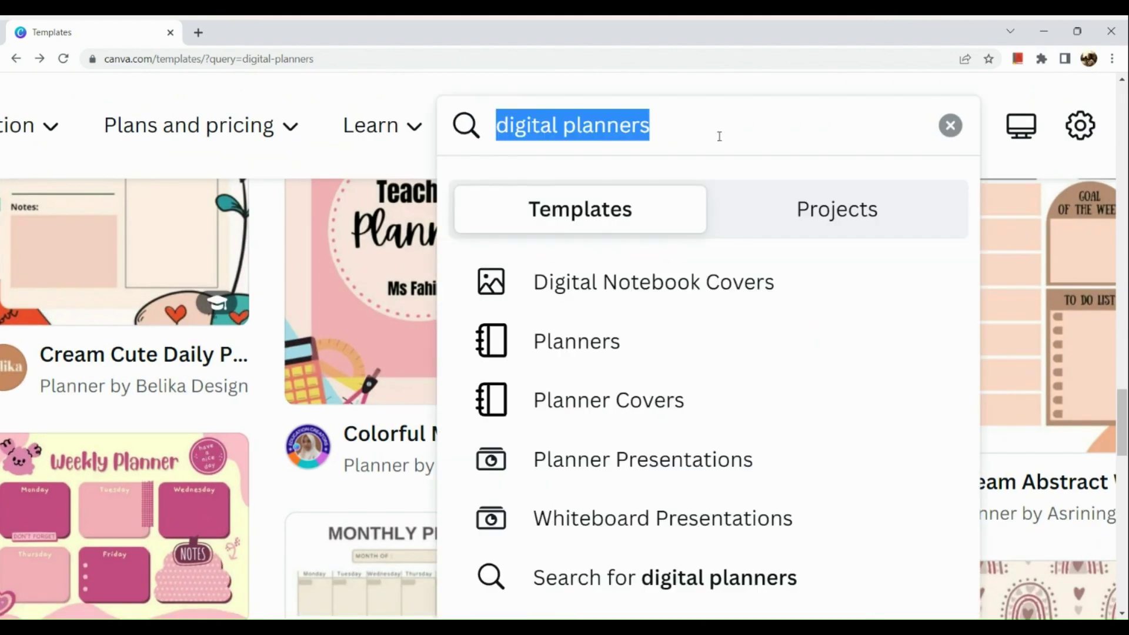
{"action": "type", "text": "journal"}
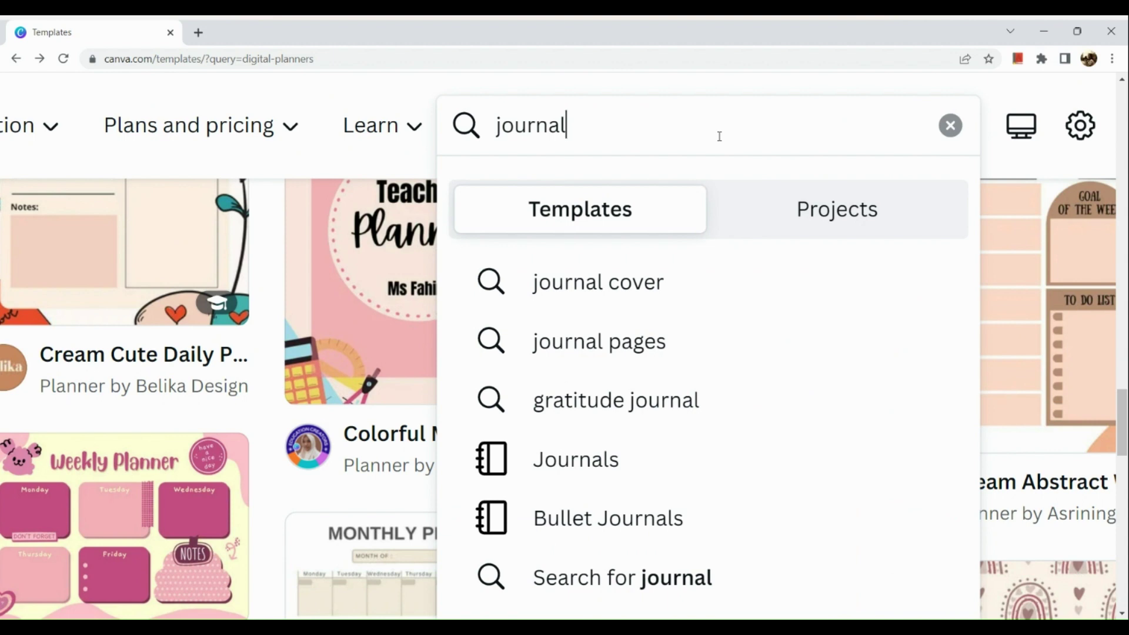
{"action": "key", "text": "Return"}
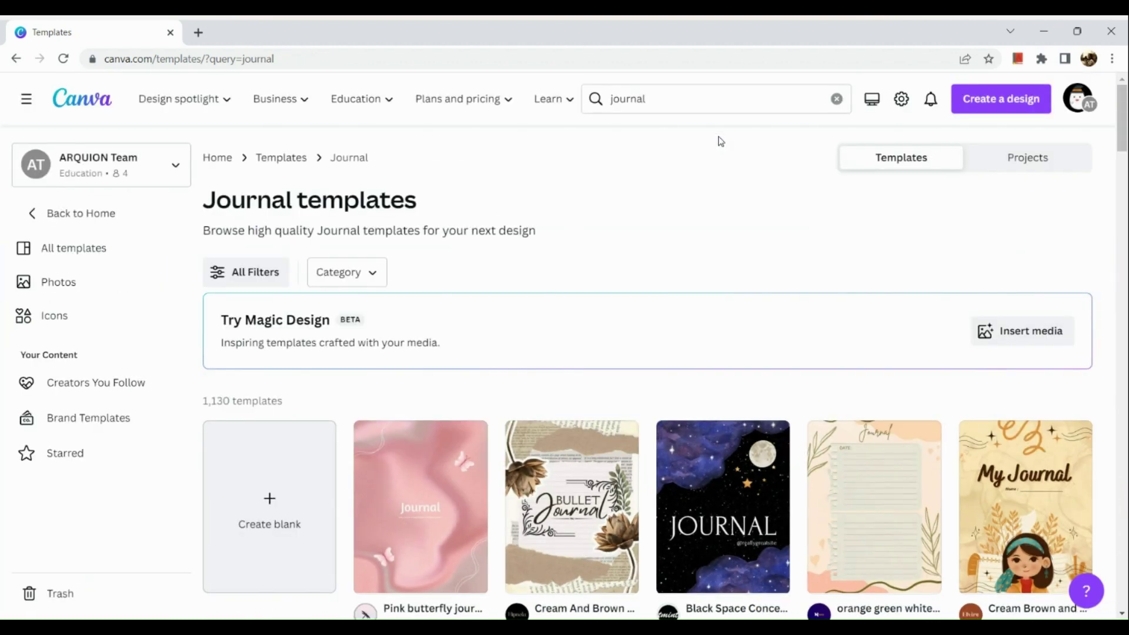
Browse the journal templates to examine the available cover and page designs
{"action": "scroll", "coordinate": [721, 141], "scroll_direction": "down", "scroll_amount": 5}
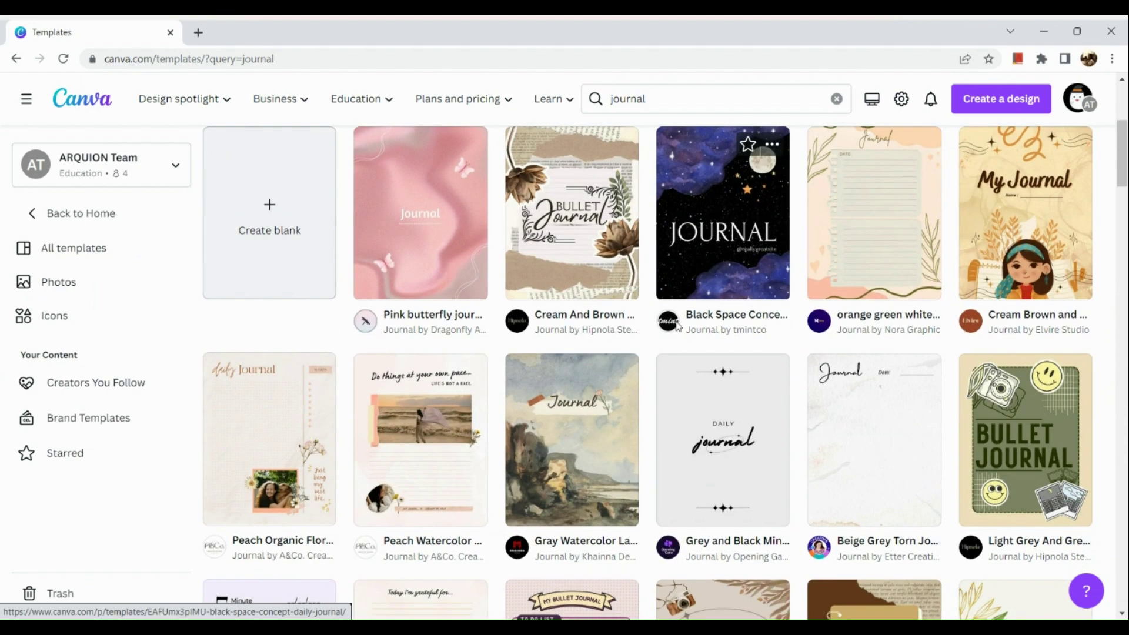
{"action": "scroll", "coordinate": [677, 327], "scroll_direction": "down", "scroll_amount": 4}
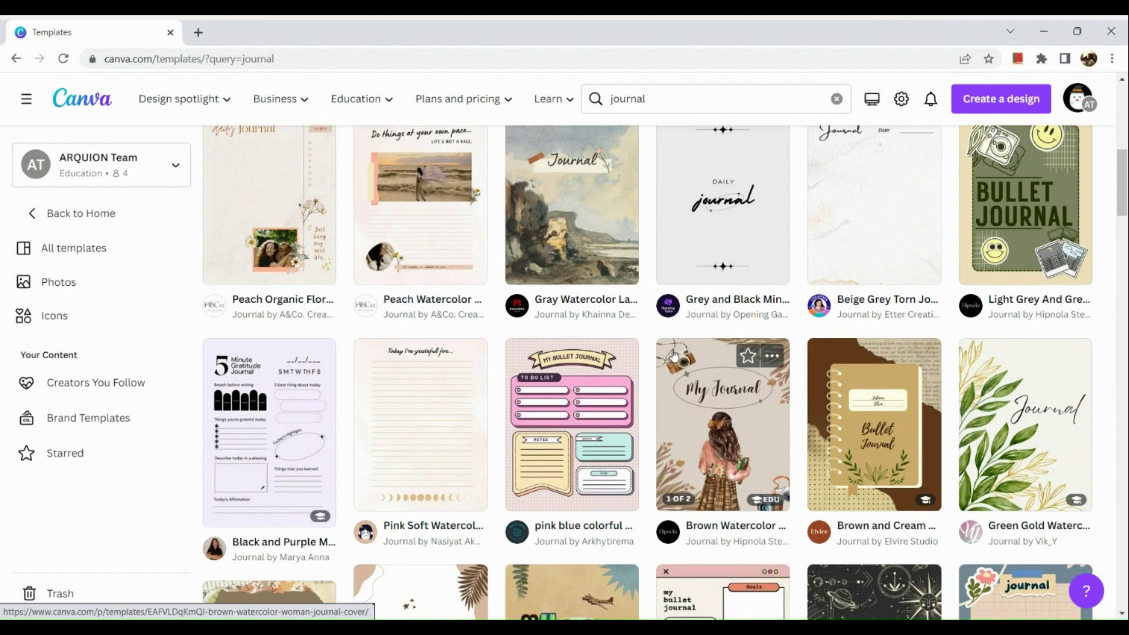
{"action": "scroll", "coordinate": [674, 355], "scroll_direction": "down", "scroll_amount": 2}
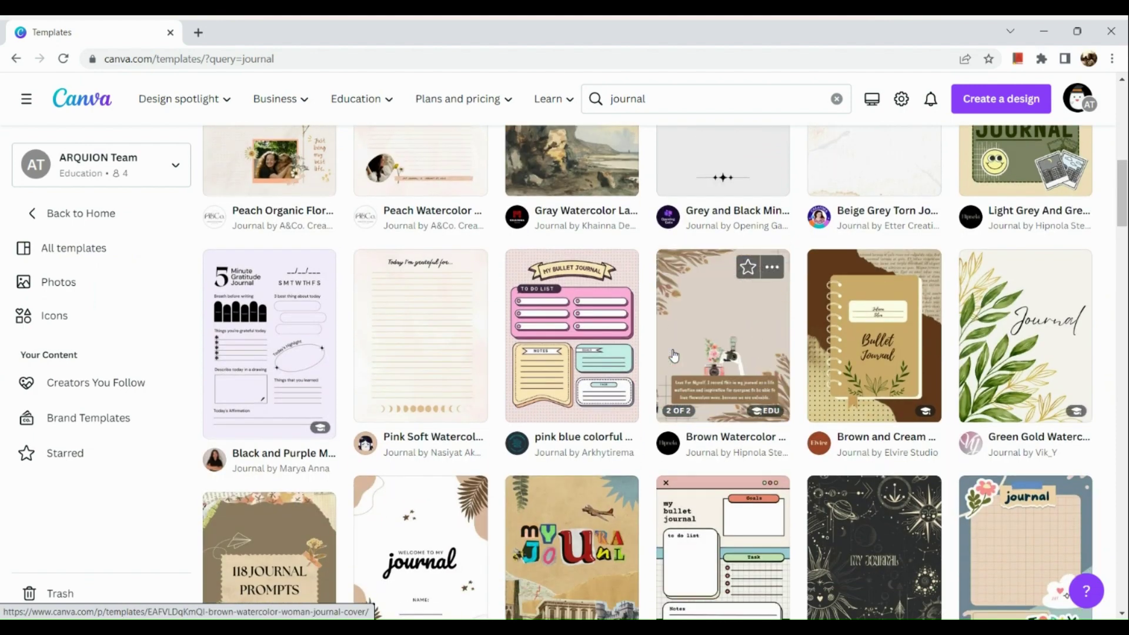
{"action": "scroll", "coordinate": [674, 356], "scroll_direction": "down", "scroll_amount": 3}
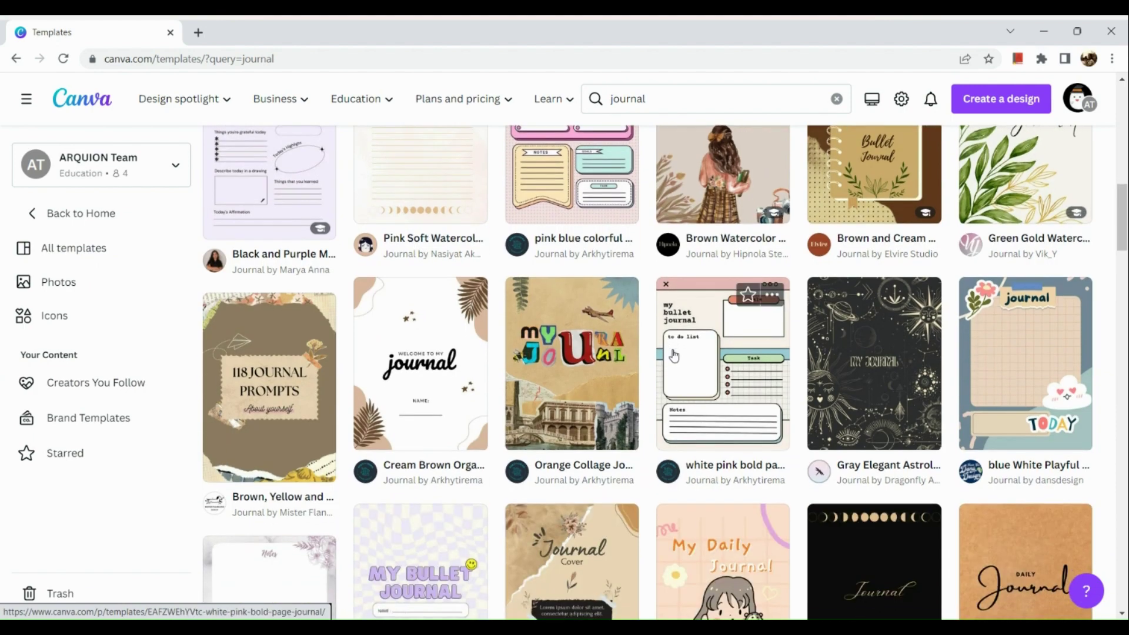
{"action": "scroll", "coordinate": [674, 356], "scroll_direction": "down", "scroll_amount": 2}
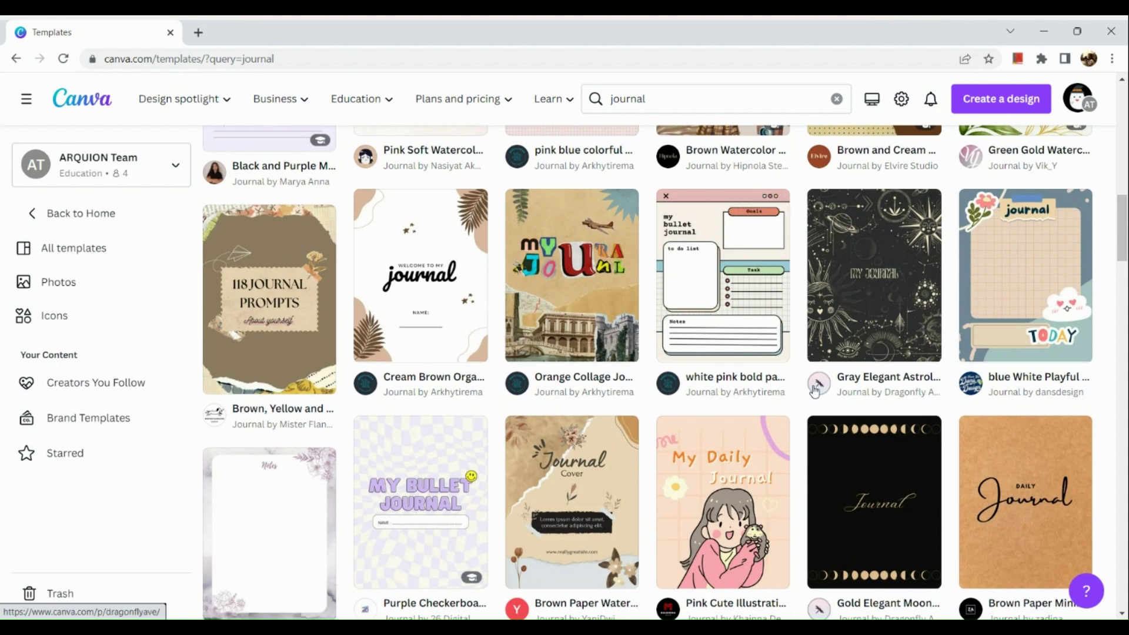
{"action": "scroll", "coordinate": [815, 389], "scroll_direction": "down", "scroll_amount": 2}
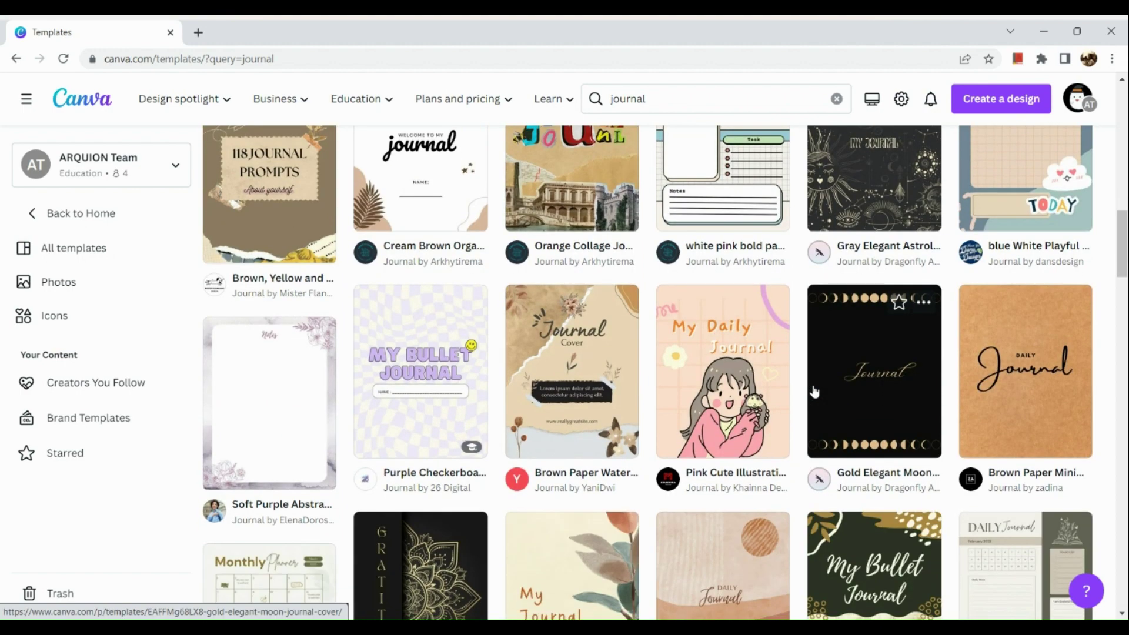
{"action": "scroll", "coordinate": [814, 390], "scroll_direction": "down", "scroll_amount": 4}
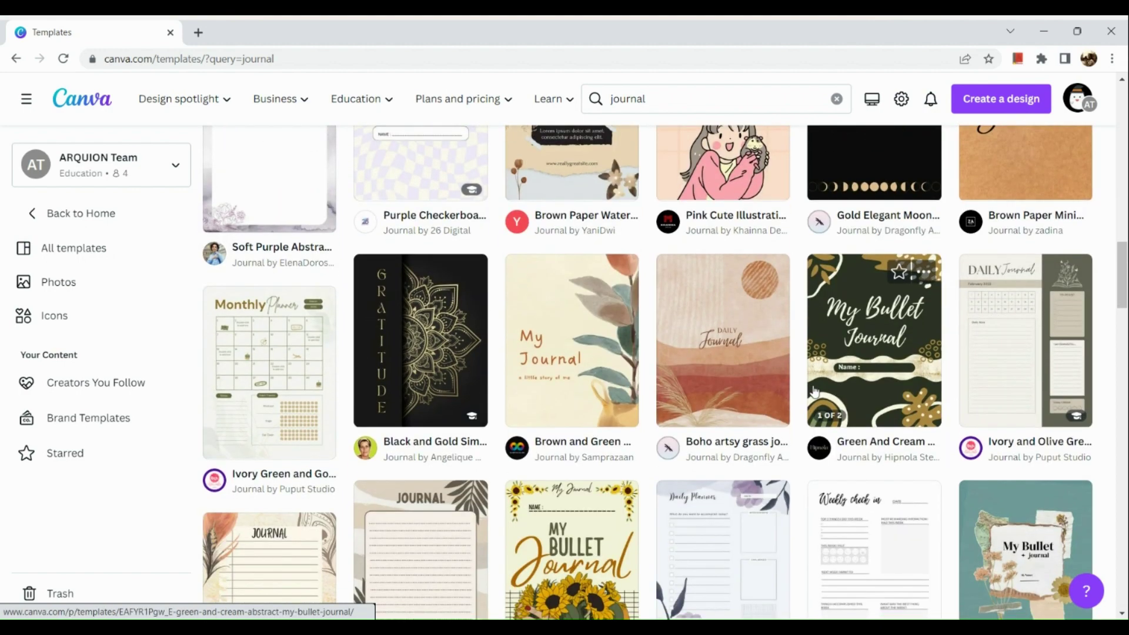
{"action": "scroll", "coordinate": [815, 390], "scroll_direction": "down", "scroll_amount": 4}
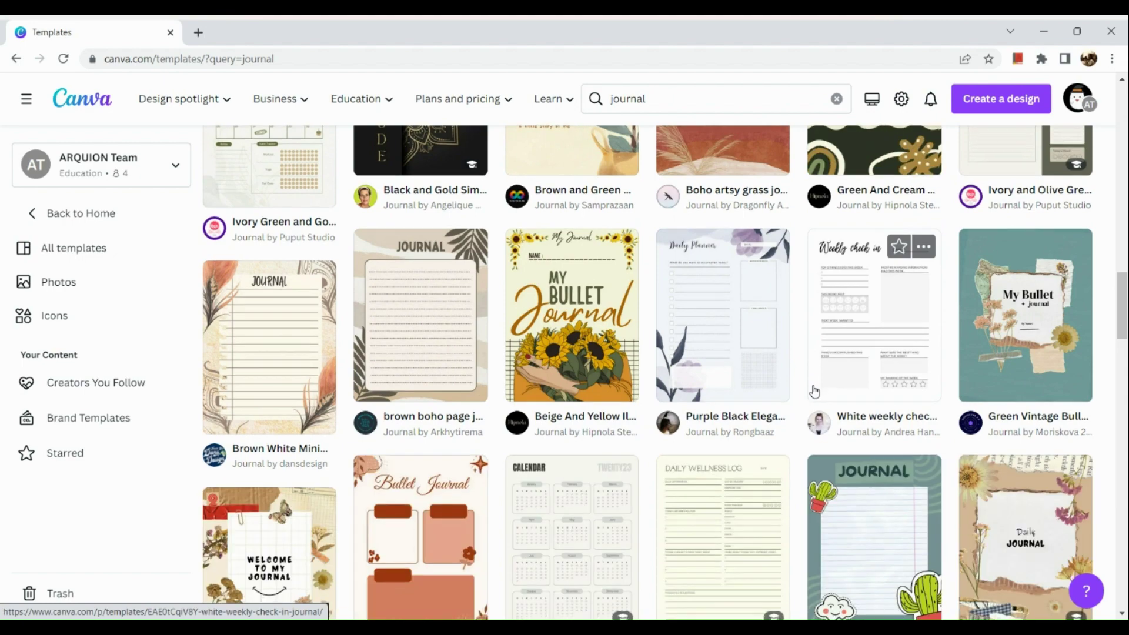
{"action": "scroll", "coordinate": [814, 390], "scroll_direction": "down", "scroll_amount": 3}
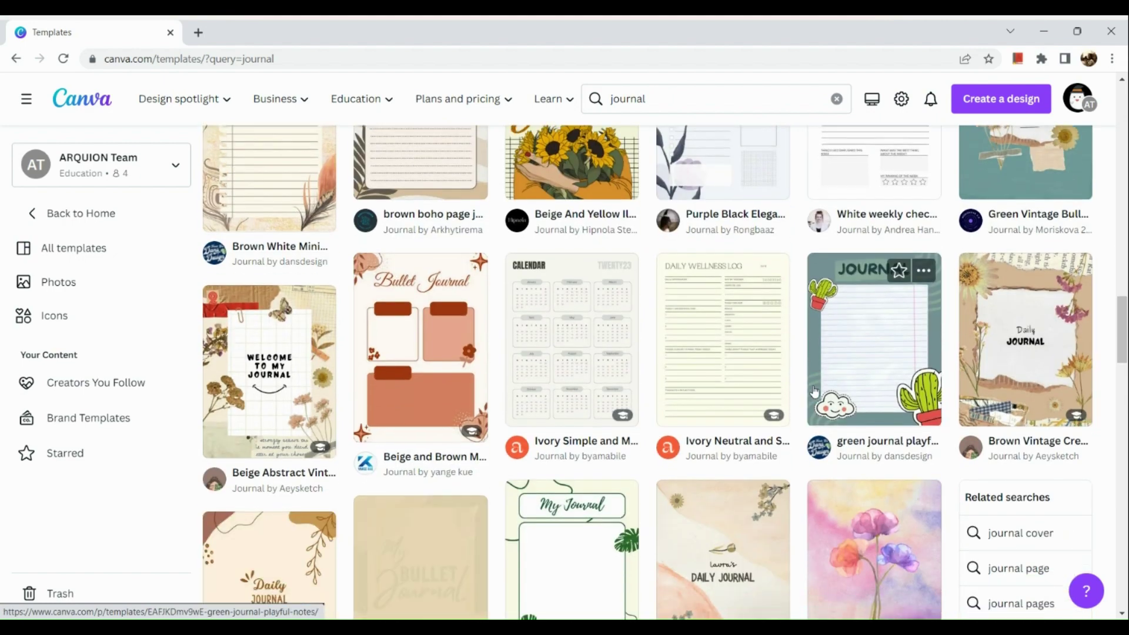
{"action": "scroll", "coordinate": [814, 390], "scroll_direction": "down", "scroll_amount": 3}
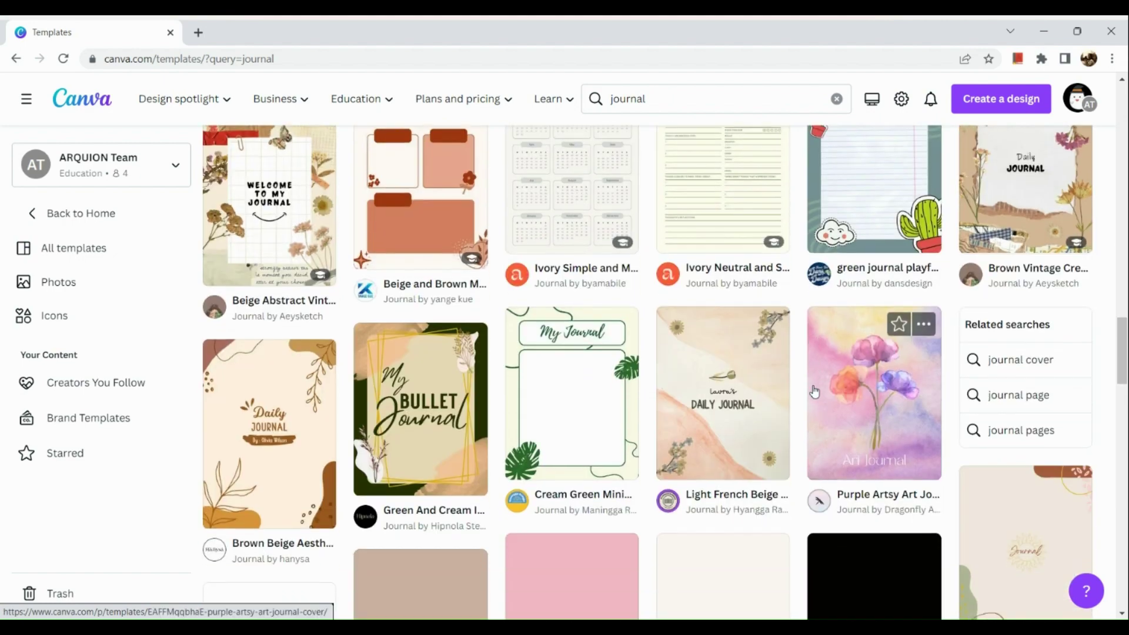
{"action": "scroll", "coordinate": [815, 390], "scroll_direction": "down", "scroll_amount": 1}
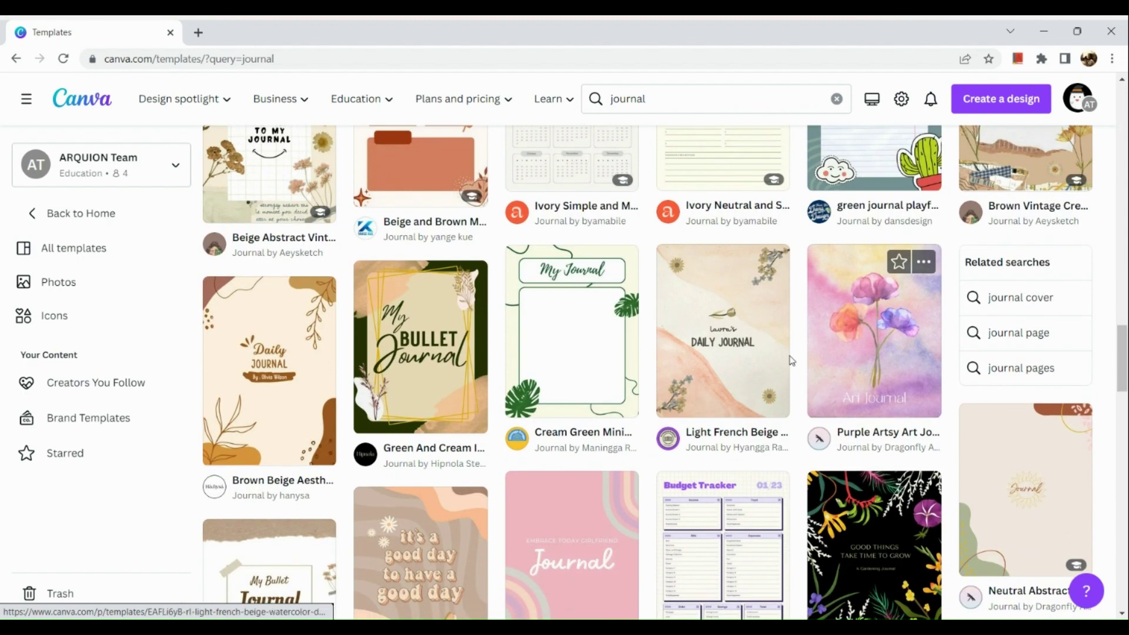
Choose the Candy Color Pastel Trendy Cover Aesthetic Arch Printable Journal template from the results and open it for customization
{"action": "scroll", "coordinate": [640, 444], "scroll_direction": "down", "scroll_amount": 2}
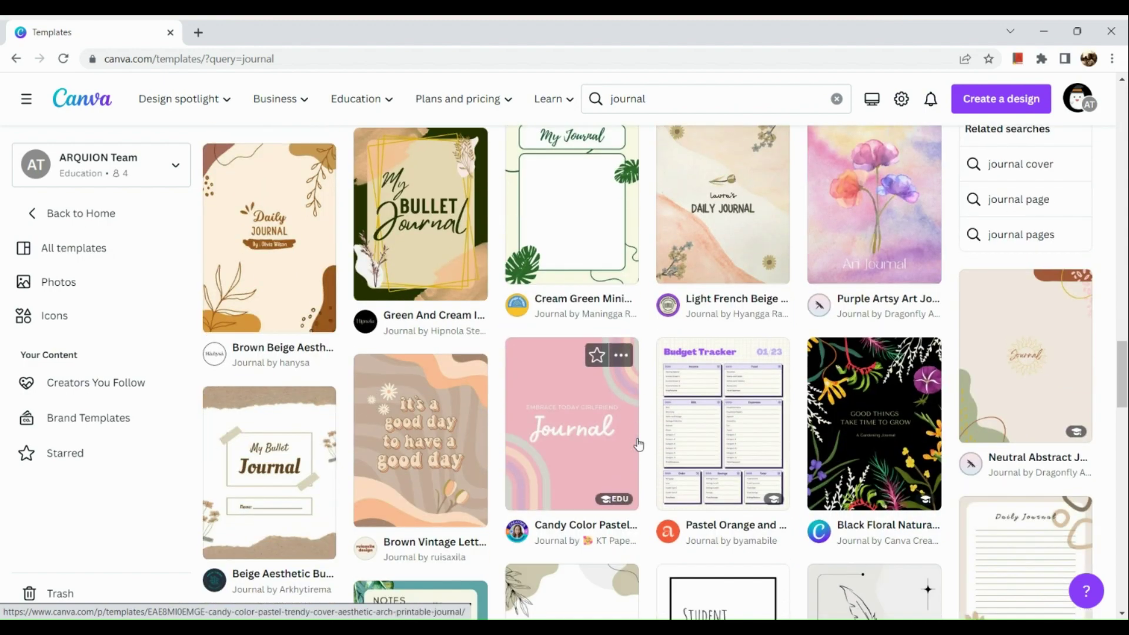
{"action": "scroll", "coordinate": [639, 444], "scroll_direction": "down", "scroll_amount": 1}
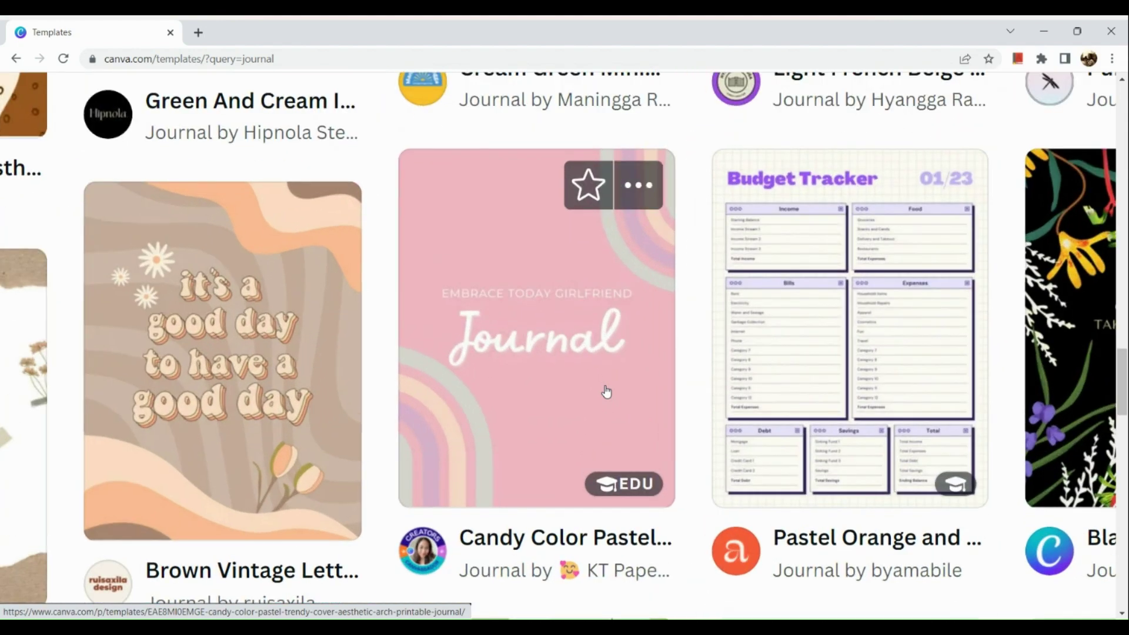
{"action": "left_click", "coordinate": [606, 392]}
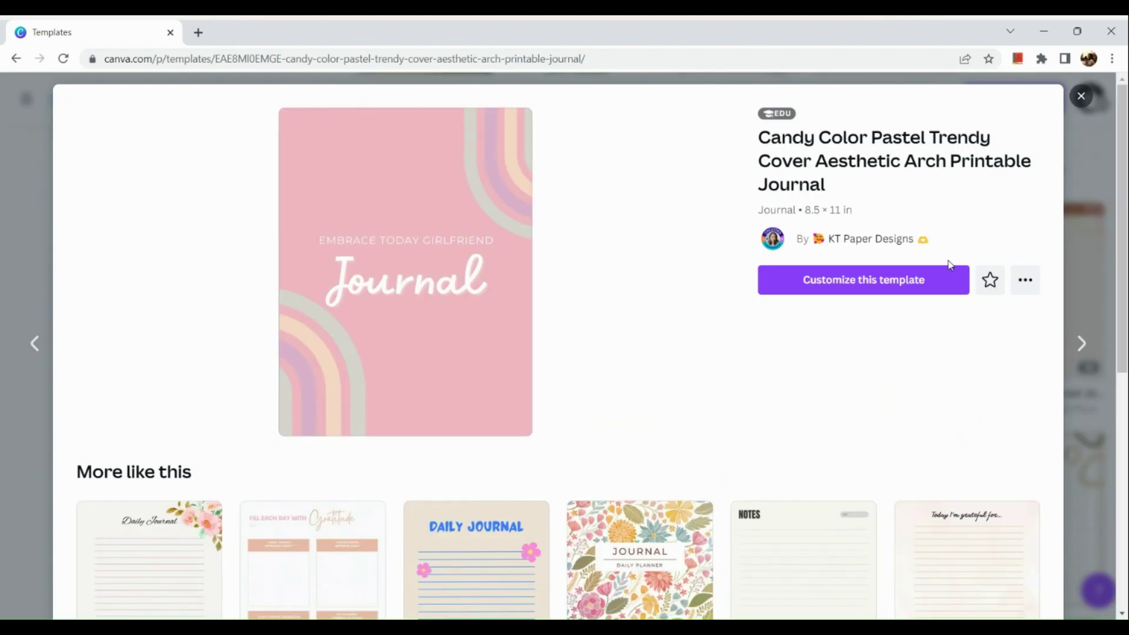
{"action": "scroll", "coordinate": [949, 264], "scroll_direction": "up", "scroll_amount": 5}
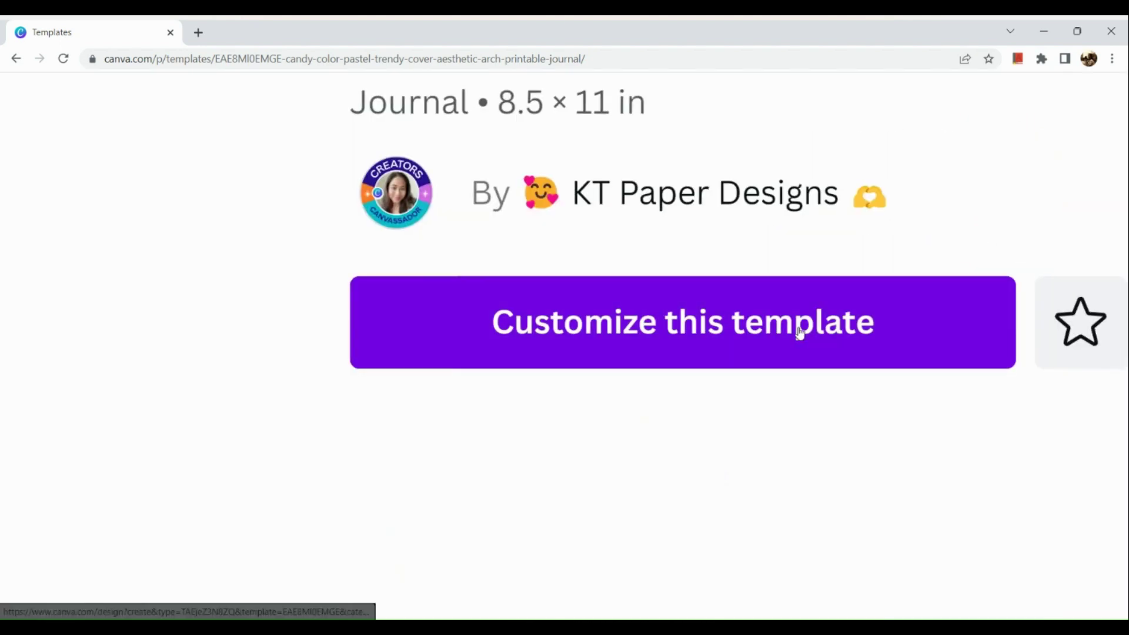
{"action": "left_click", "coordinate": [799, 333]}
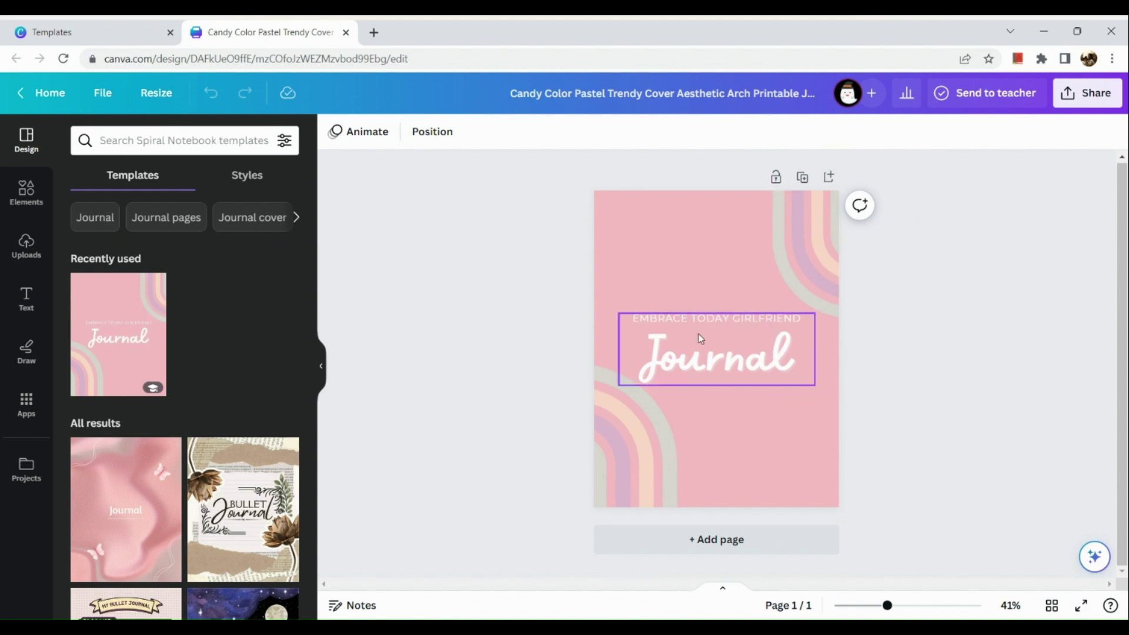
Apply both pages of the Cream And Brown Vintage Bullet Journal template to the design
{"action": "left_click", "coordinate": [689, 249]}
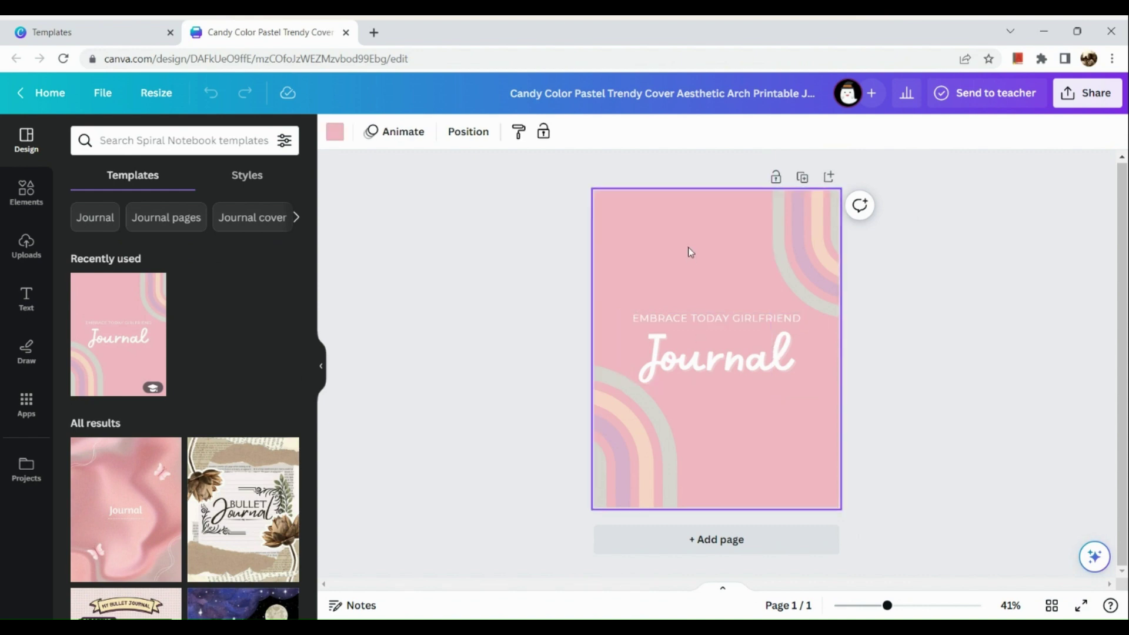
{"action": "left_click_drag", "start_coordinate": [688, 247], "coordinate": [476, 535]}
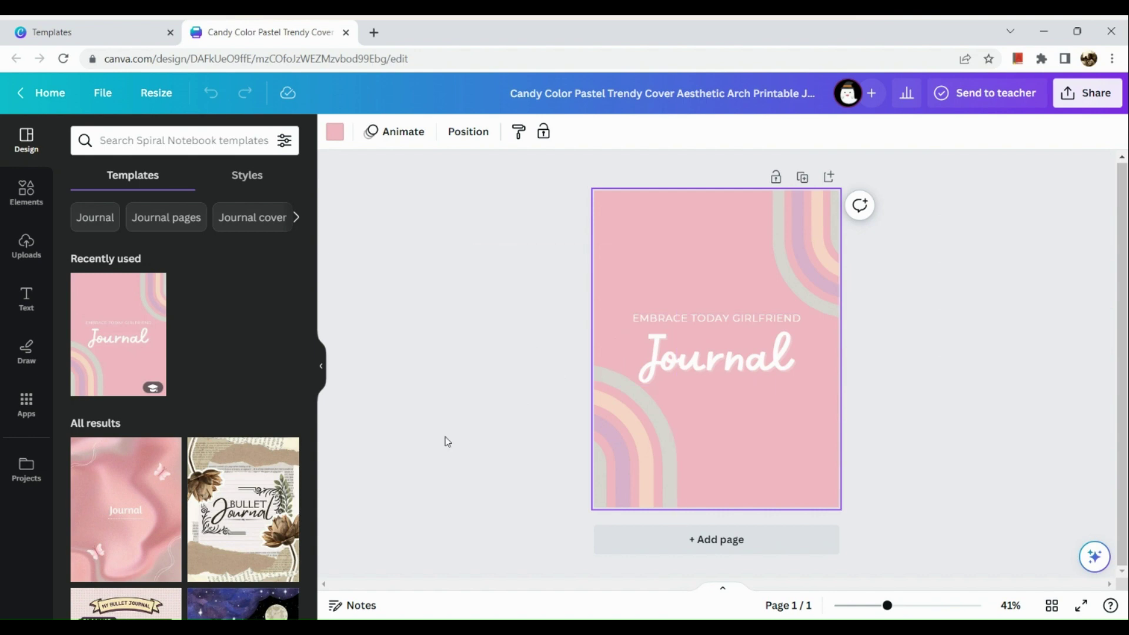
{"action": "left_click", "coordinate": [240, 527]}
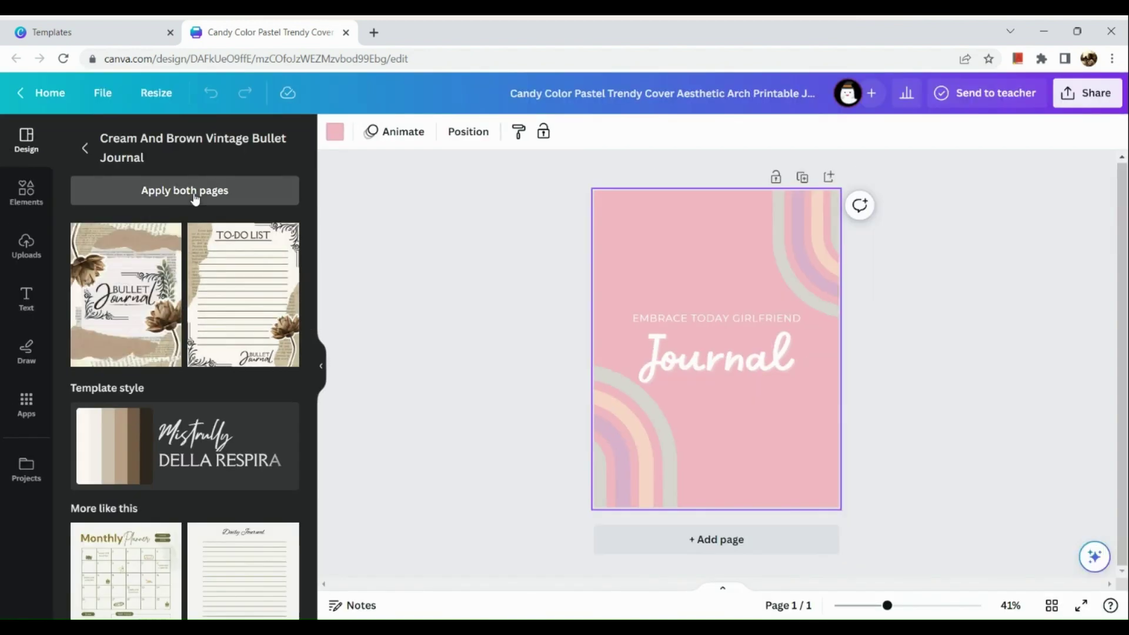
{"action": "left_click", "coordinate": [195, 198]}
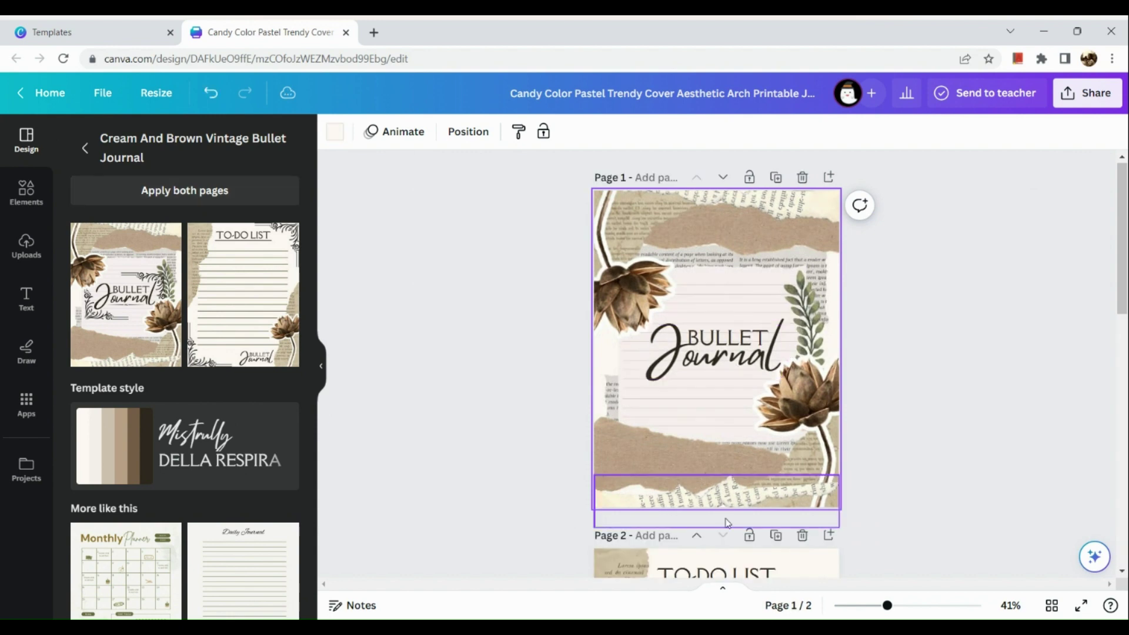
Replace the "TO-DO LIST" heading on page 2 with "TODAY..."
{"action": "scroll", "coordinate": [709, 466], "scroll_direction": "down", "scroll_amount": 6}
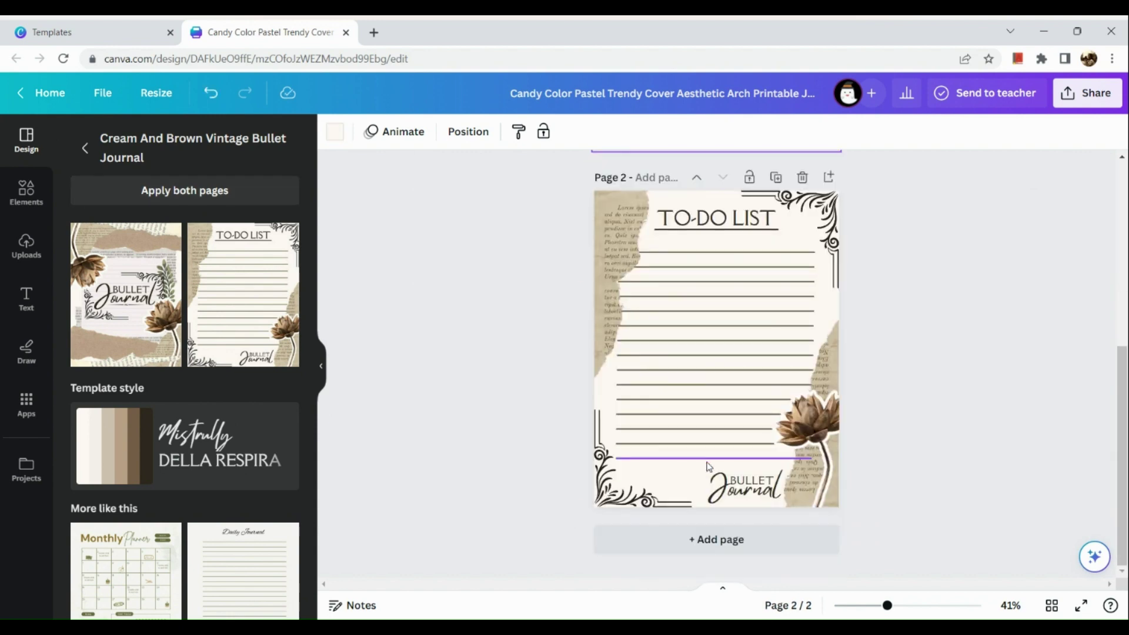
{"action": "scroll", "coordinate": [709, 467], "scroll_direction": "up", "scroll_amount": 1}
{"action": "scroll", "coordinate": [718, 273], "scroll_direction": "up", "scroll_amount": 3, "text": "ctrl"}
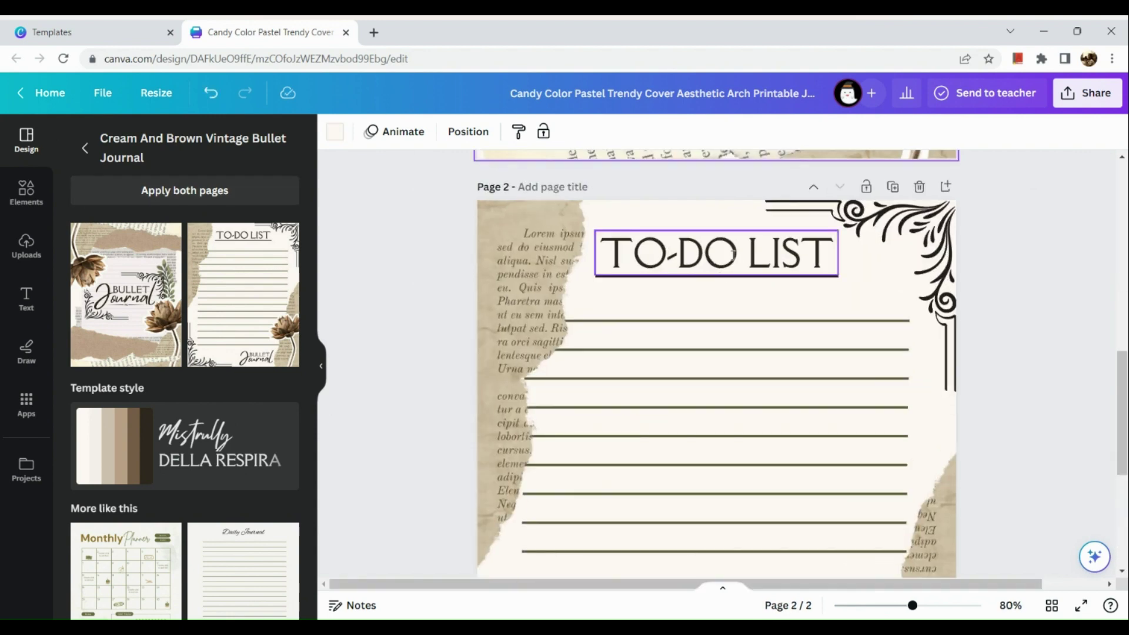
{"action": "double_click", "coordinate": [734, 255]}
{"action": "key", "text": "BackSpace"}
{"action": "type", "text": "TO"}
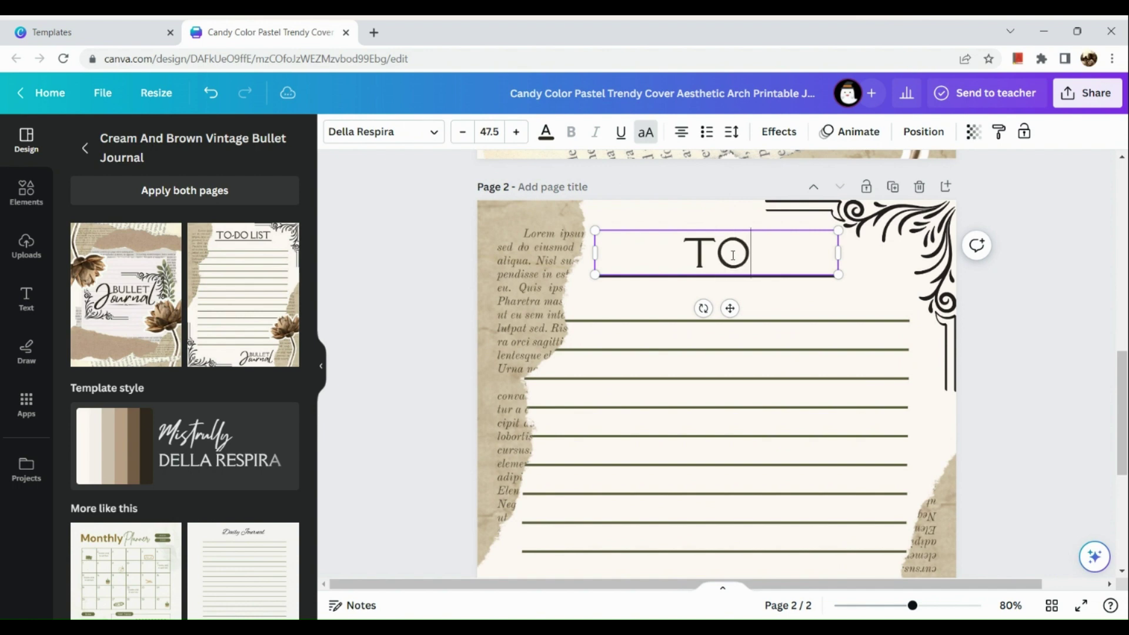
{"action": "type", "text": "DAY..."}
{"action": "scroll", "coordinate": [732, 255], "scroll_direction": "down", "scroll_amount": 3, "text": "ctrl"}
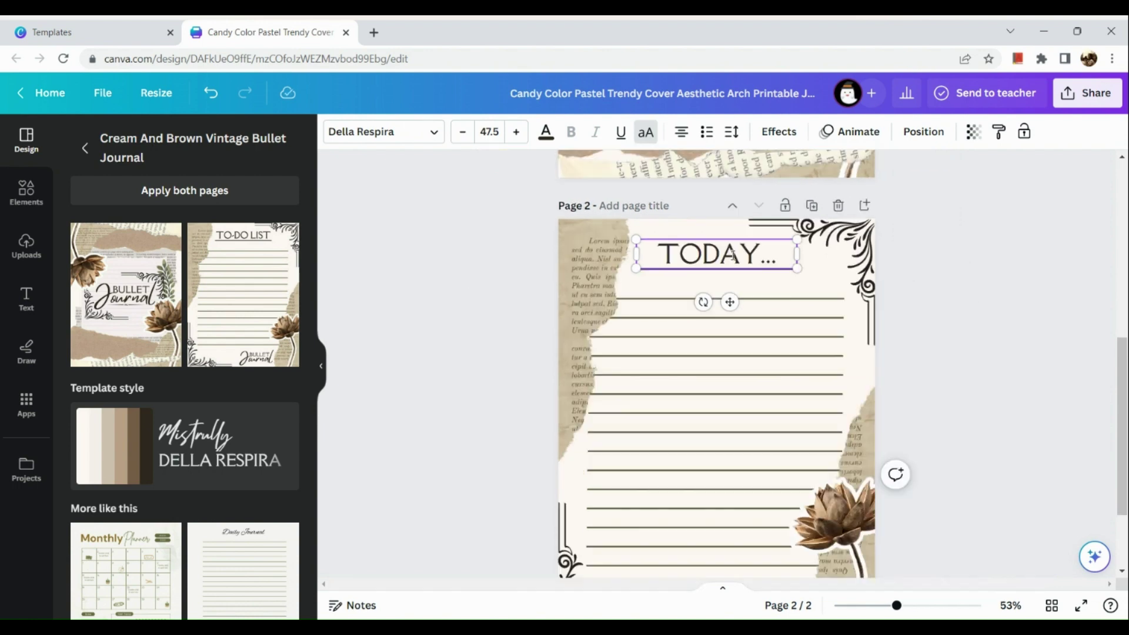
Change the small word "BULLET" in the journal logo at the foot of page 2 to "MY"
{"action": "scroll", "coordinate": [732, 255], "scroll_direction": "down", "scroll_amount": 3, "text": "ctrl"}
{"action": "double_click", "coordinate": [744, 487]}
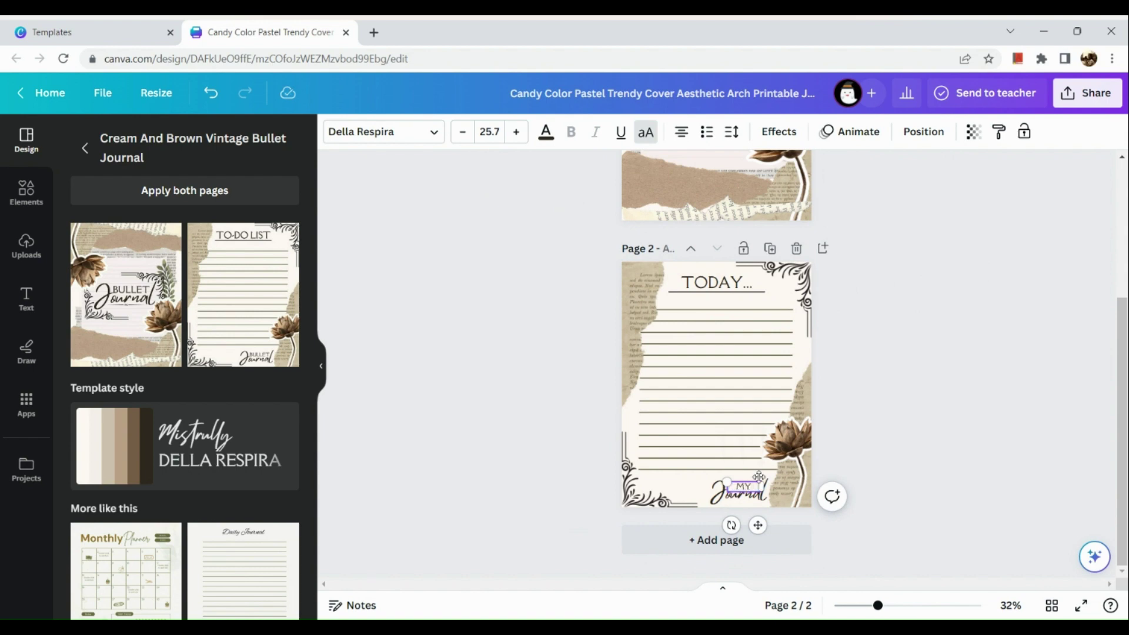
{"action": "left_click", "coordinate": [767, 474]}
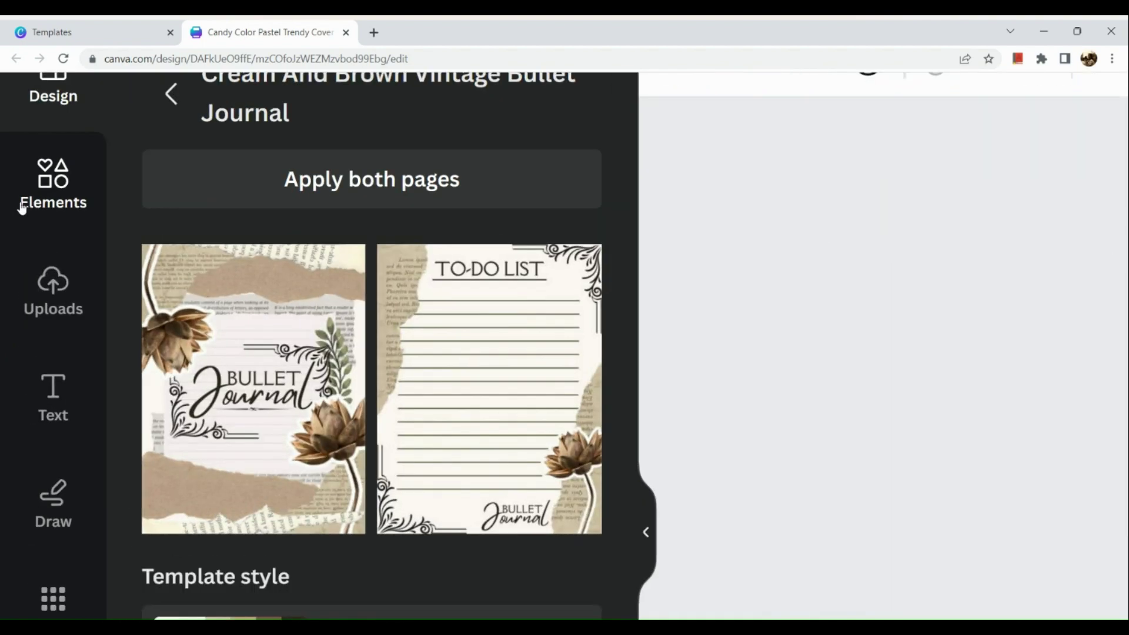
Search the design elements for "brown crumpled paper"
{"action": "left_click", "coordinate": [22, 205]}
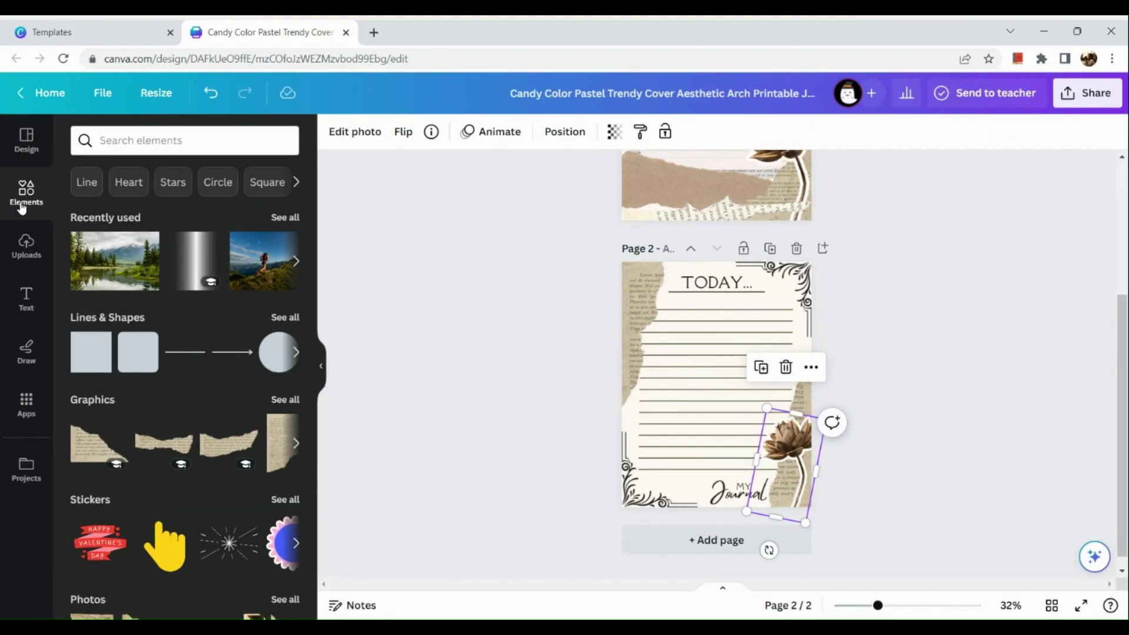
{"action": "left_click", "coordinate": [243, 82]}
{"action": "type", "text": "brown crumpl"}
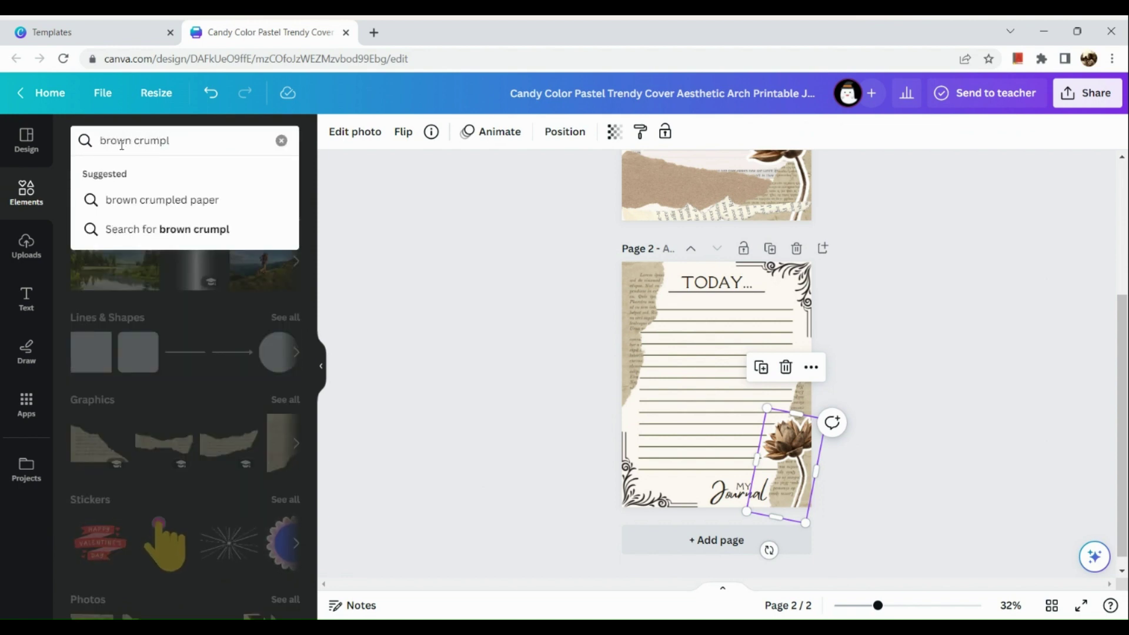
{"action": "left_click", "coordinate": [173, 200]}
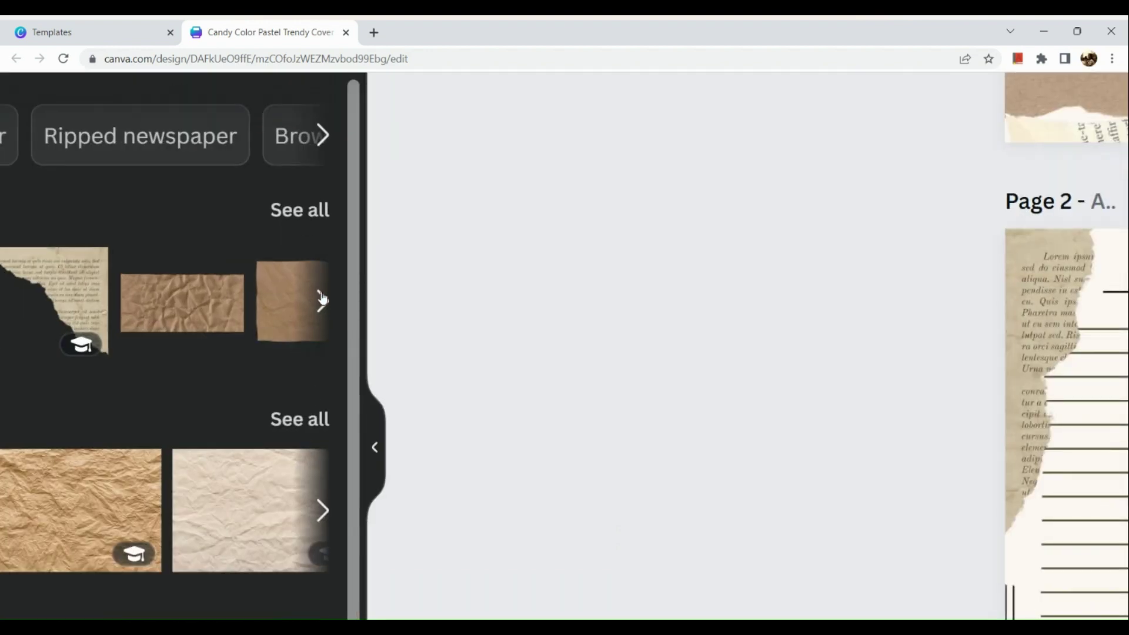
Add the light beige crumpled paper graphic to page 2 and enlarge it up to the page's top edge
{"action": "left_click", "coordinate": [296, 296]}
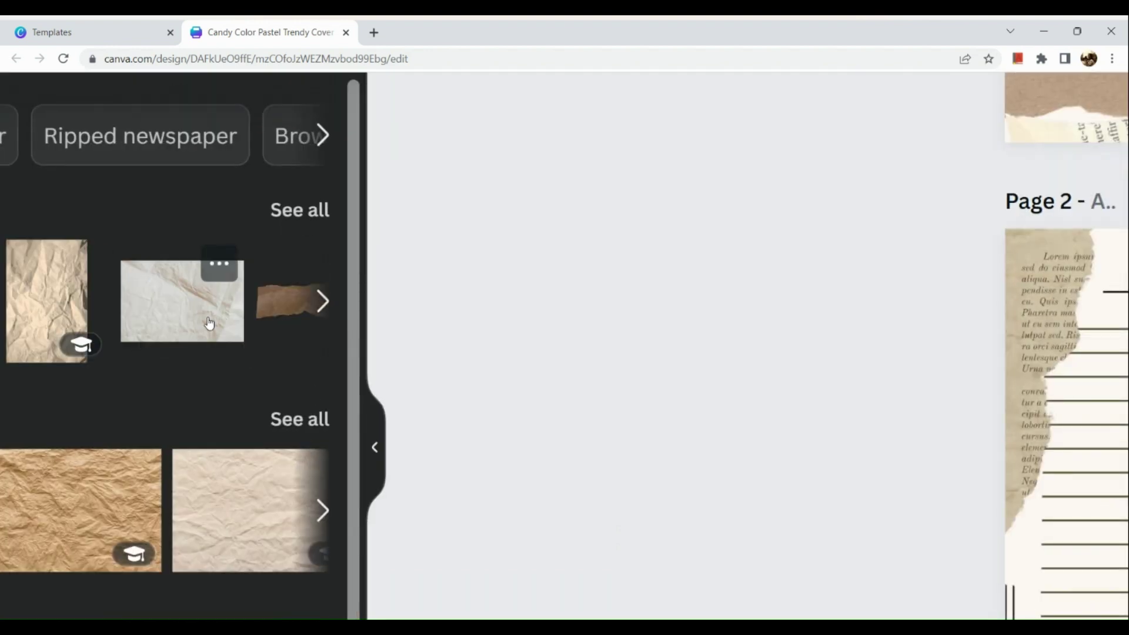
{"action": "left_click", "coordinate": [216, 290]}
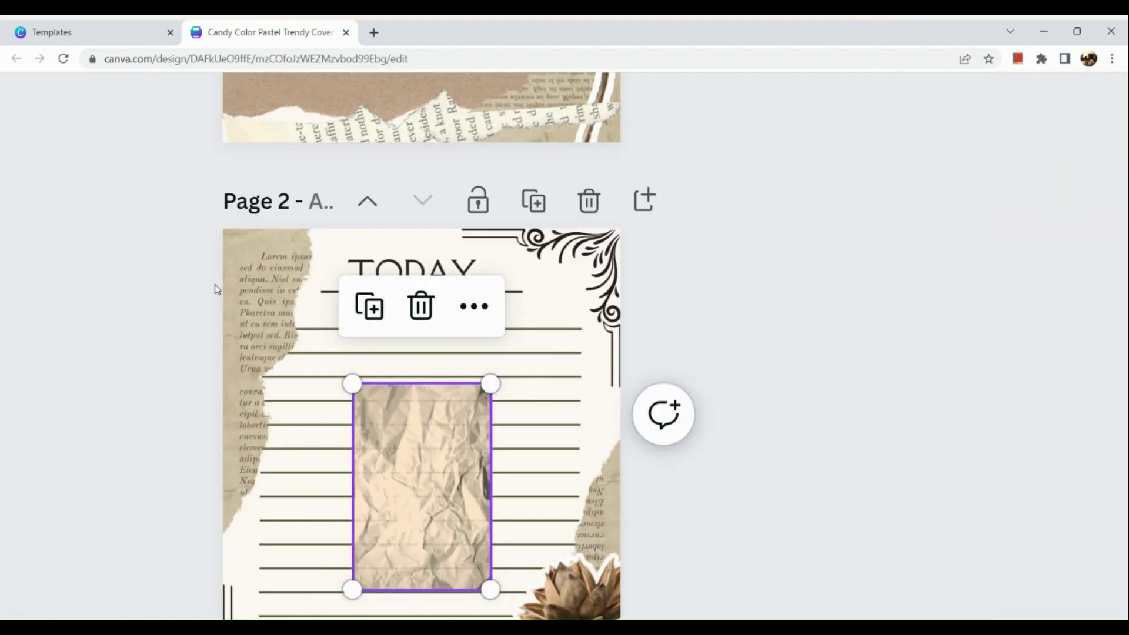
{"action": "left_click_drag", "start_coordinate": [490, 386], "coordinate": [592, 231]}
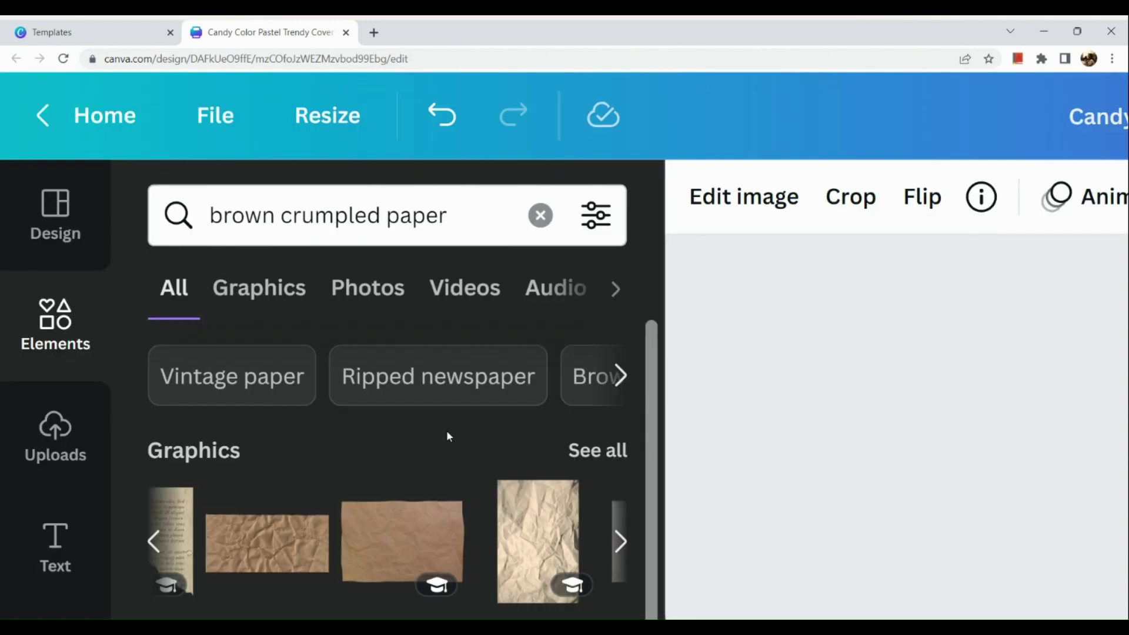
Send the crumpled paper to the back so it lies behind page 2's heading, lines and decorations
{"action": "right_click", "coordinate": [707, 367]}
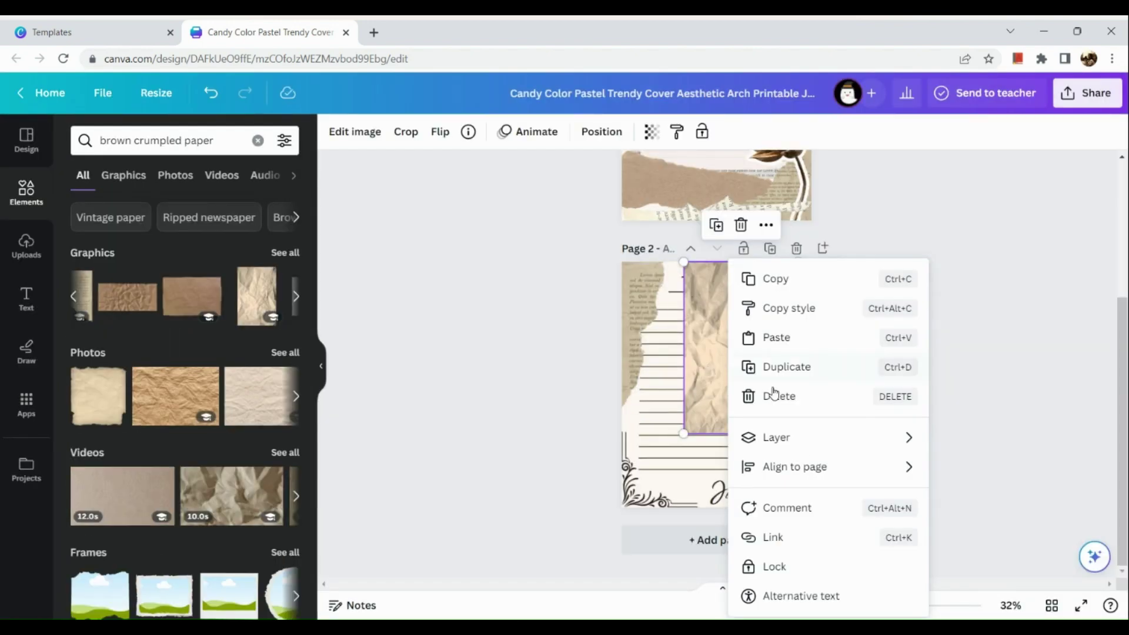
{"action": "mouse_move", "coordinate": [814, 452]}
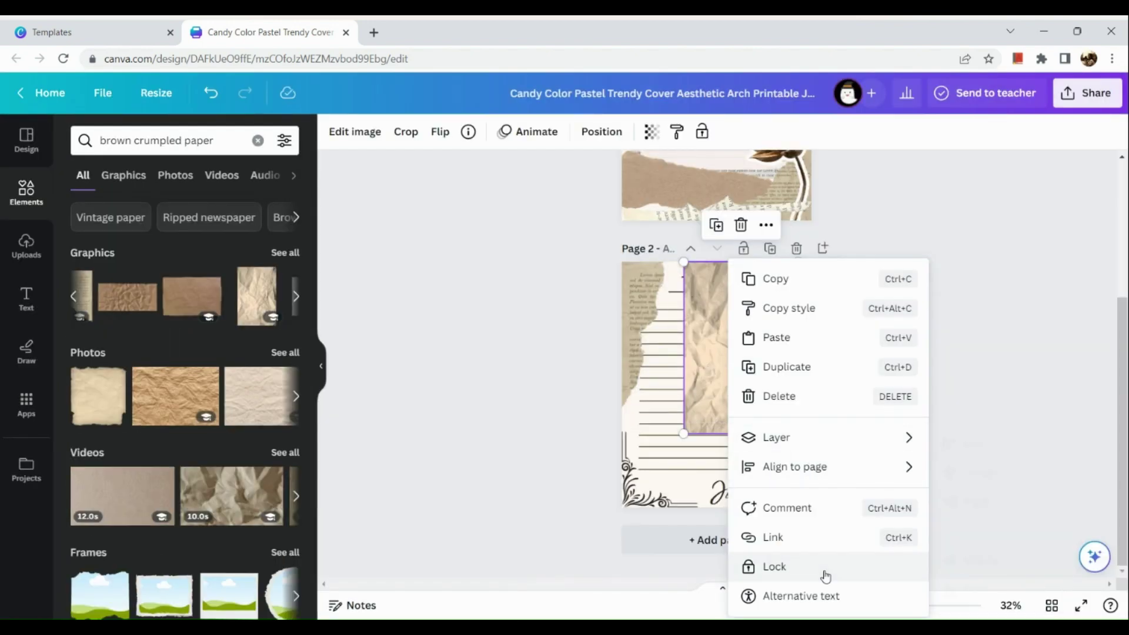
{"action": "mouse_move", "coordinate": [782, 437]}
{"action": "left_click", "coordinate": [706, 344]}
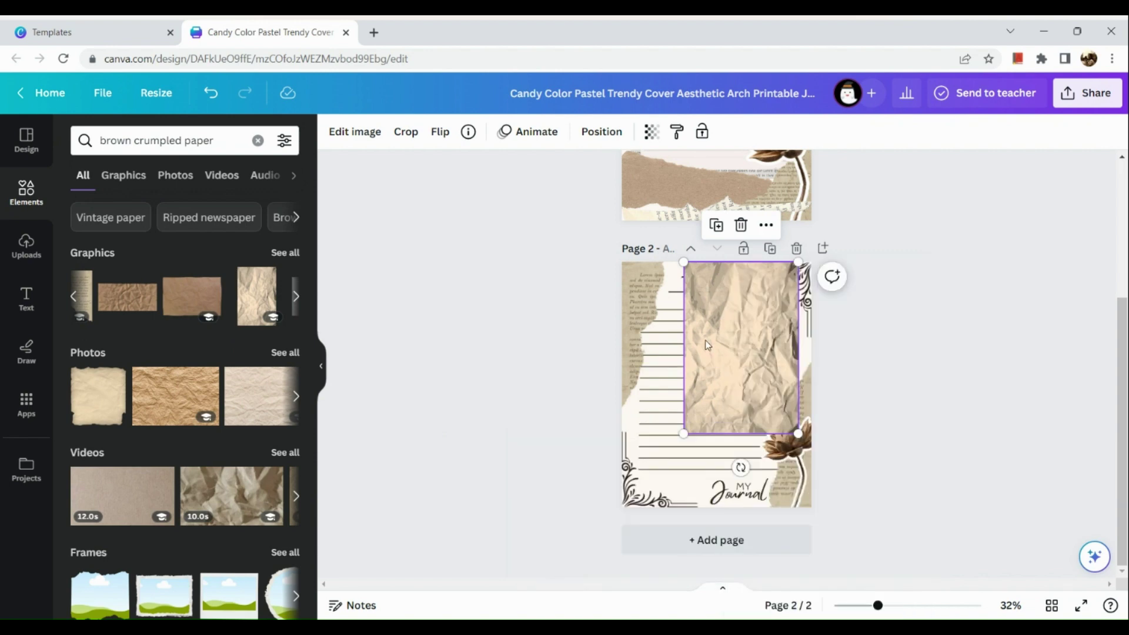
{"action": "right_click", "coordinate": [707, 388]}
{"action": "left_click", "coordinate": [961, 295]}
{"action": "right_click", "coordinate": [764, 281]}
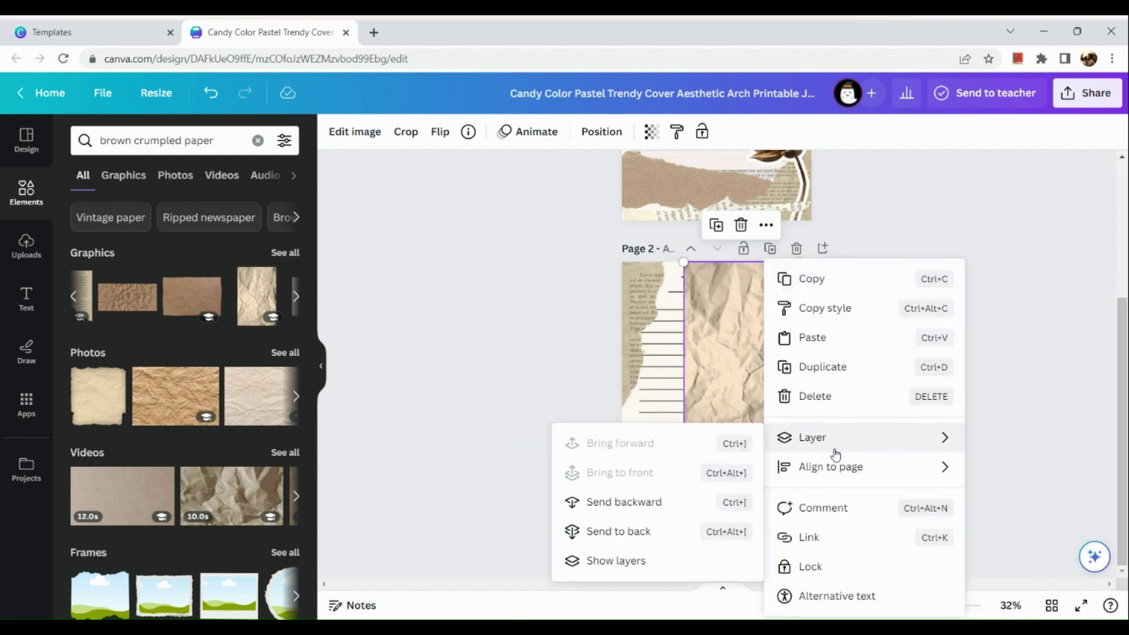
{"action": "mouse_move", "coordinate": [801, 442]}
{"action": "left_click", "coordinate": [699, 503]}
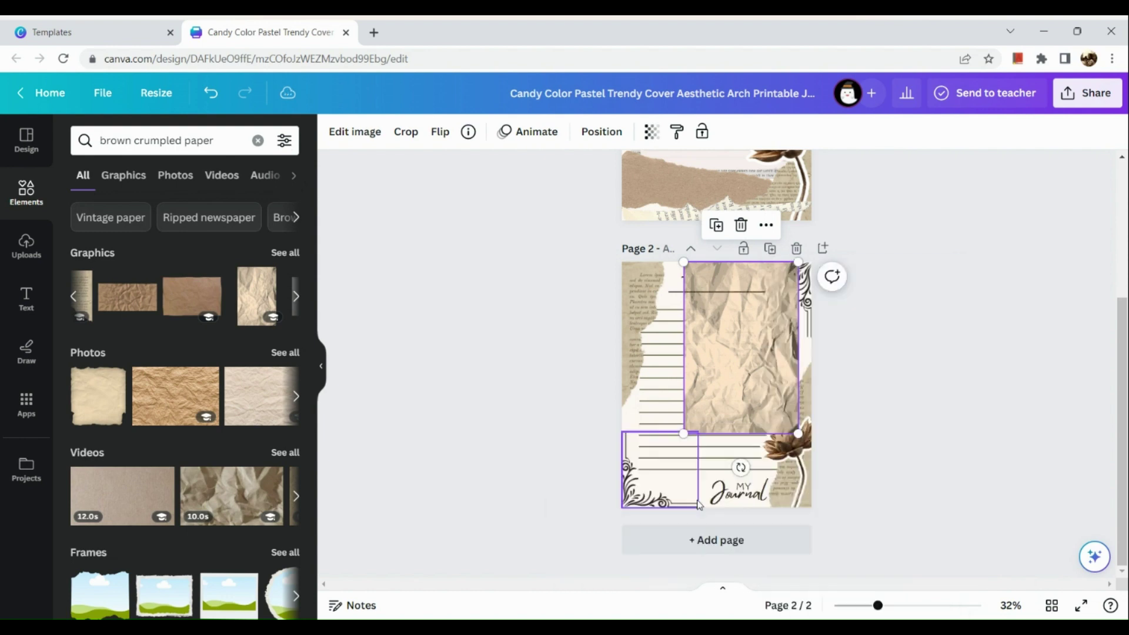
{"action": "right_click", "coordinate": [734, 406]}
{"action": "mouse_move", "coordinate": [750, 438]}
{"action": "left_click", "coordinate": [676, 532]}
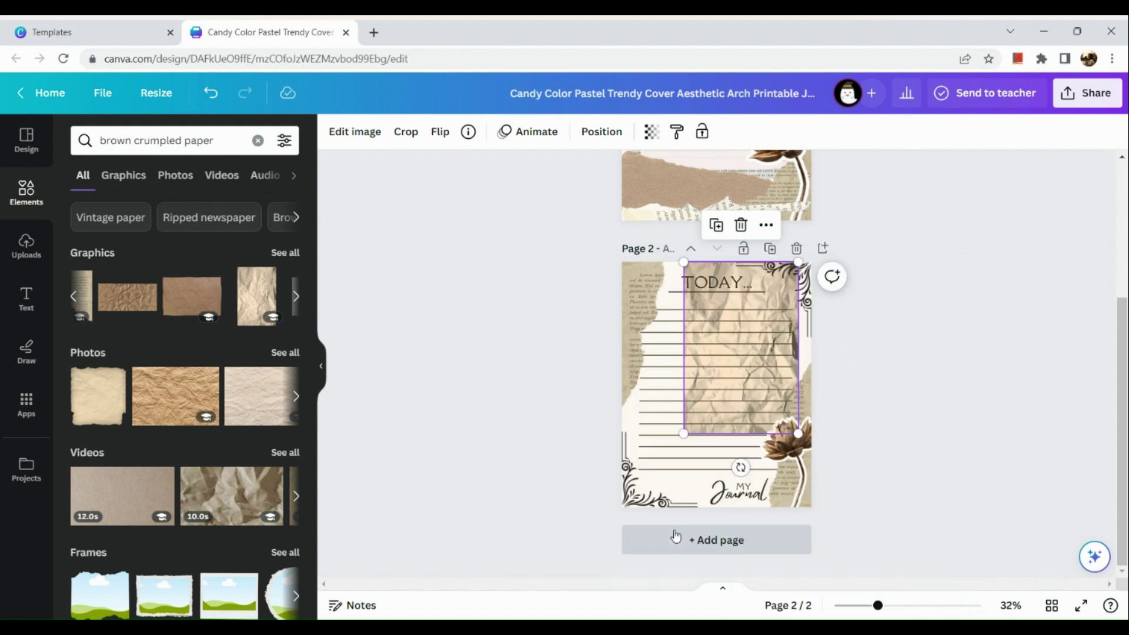
Enlarge the crumpled paper so it covers nearly all of page 2 as a background
{"action": "left_click_drag", "start_coordinate": [684, 432], "coordinate": [637, 525]}
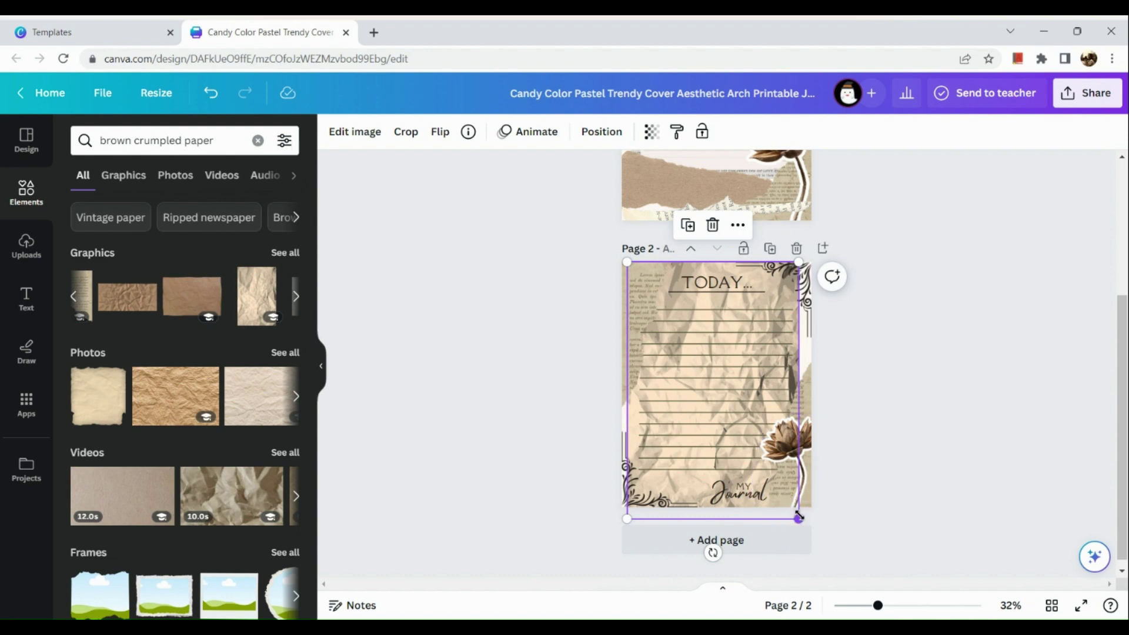
{"action": "left_click_drag", "start_coordinate": [799, 518], "coordinate": [813, 538]}
{"action": "scroll", "coordinate": [706, 316], "scroll_direction": "up", "scroll_amount": 3, "text": "ctrl"}
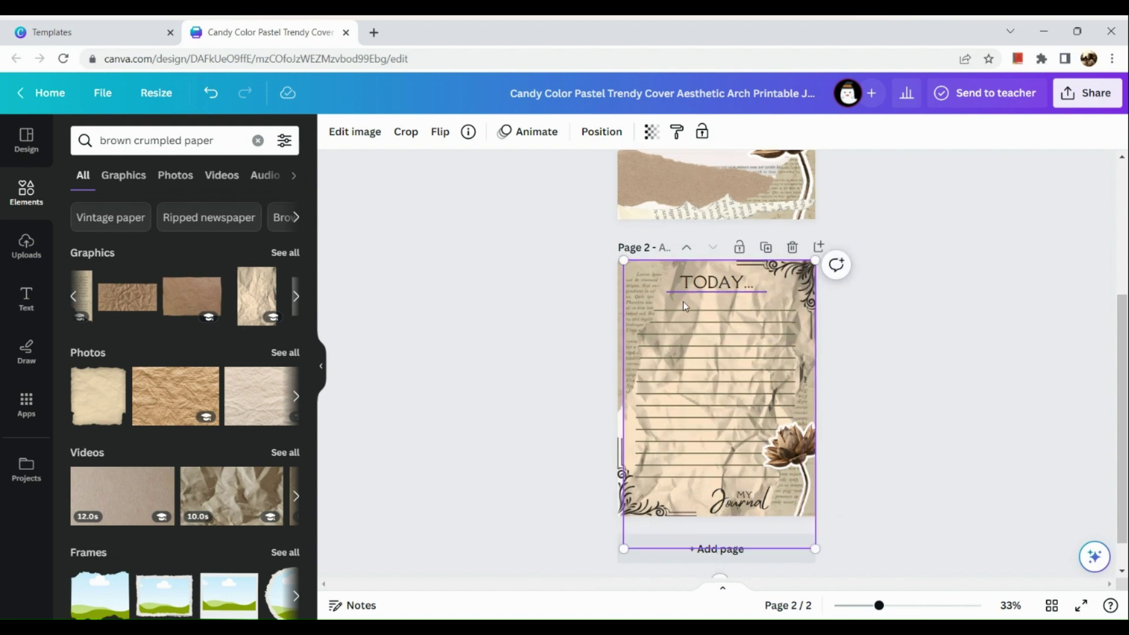
{"action": "scroll", "coordinate": [671, 326], "scroll_direction": "down", "scroll_amount": 2}
{"action": "scroll", "coordinate": [672, 325], "scroll_direction": "down", "scroll_amount": 3, "text": "ctrl"}
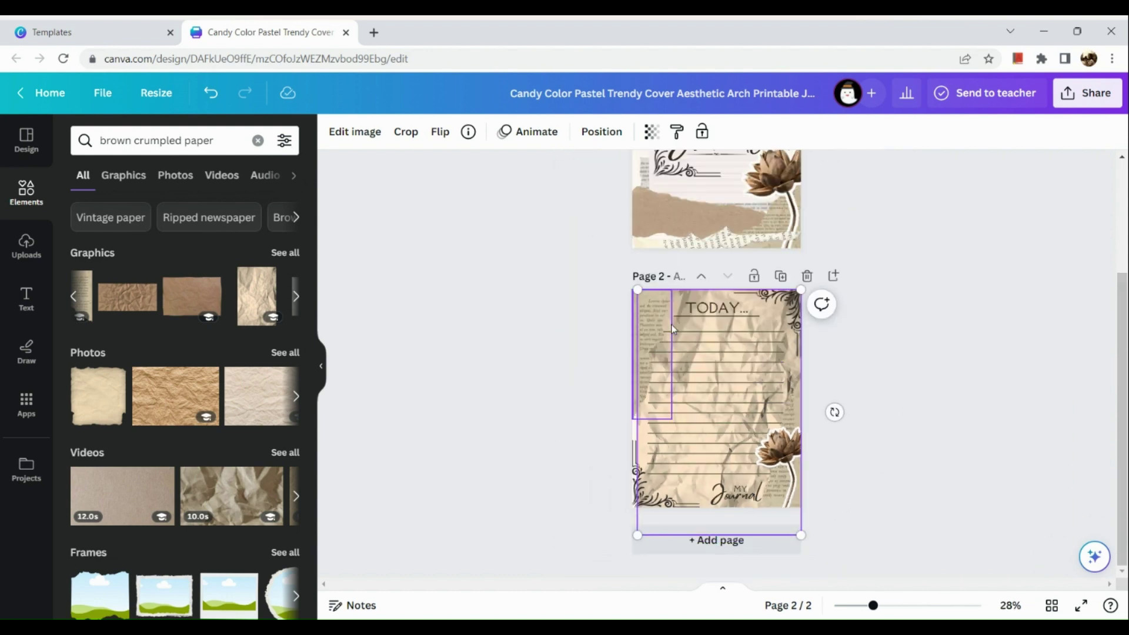
Apply the Capri warm filter to the upper torn brown paper strip on page 1, trying Belvedere first
{"action": "scroll", "coordinate": [672, 324], "scroll_direction": "up", "scroll_amount": 4}
{"action": "left_click", "coordinate": [730, 220]}
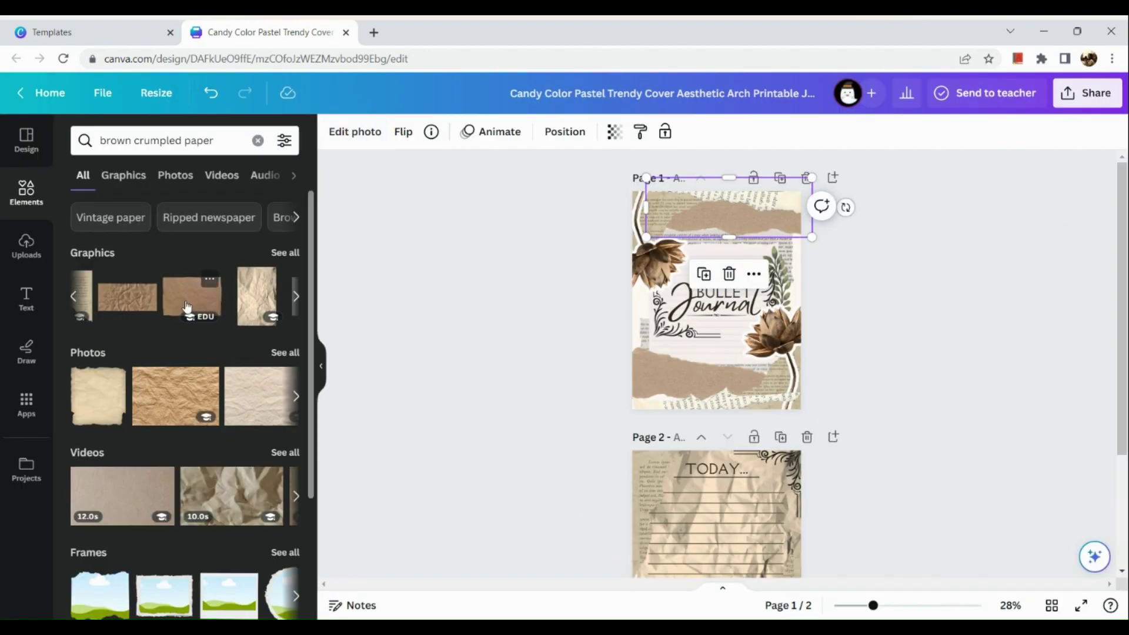
{"action": "left_click", "coordinate": [355, 134]}
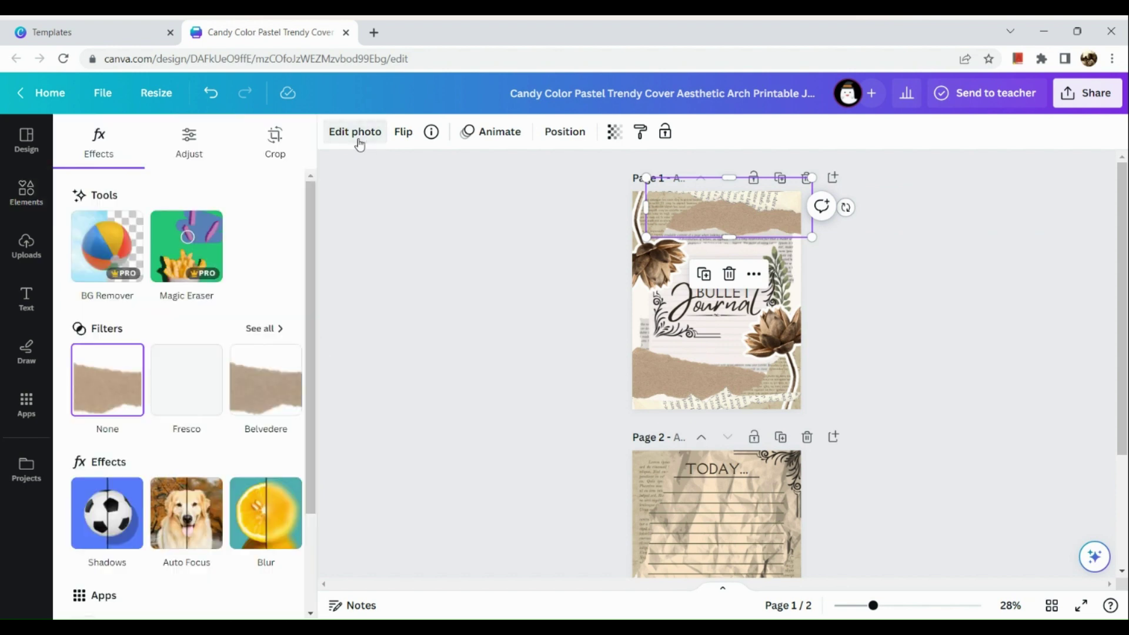
{"action": "left_click", "coordinate": [251, 401]}
{"action": "left_click", "coordinate": [269, 330]}
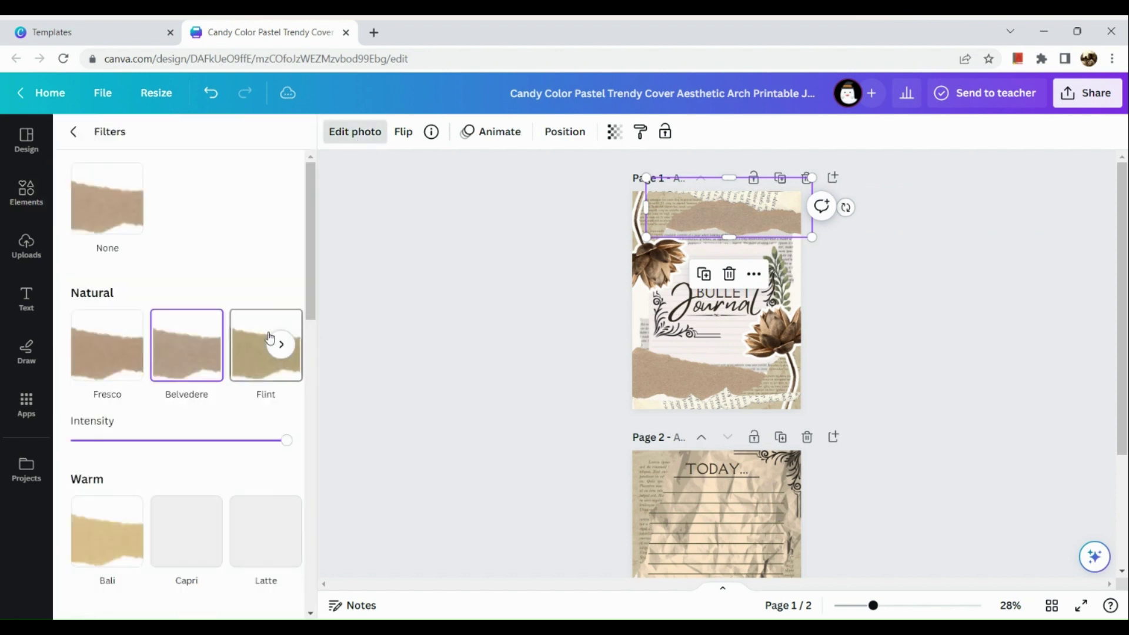
{"action": "right_click", "coordinate": [211, 534]}
{"action": "left_click", "coordinate": [197, 538]}
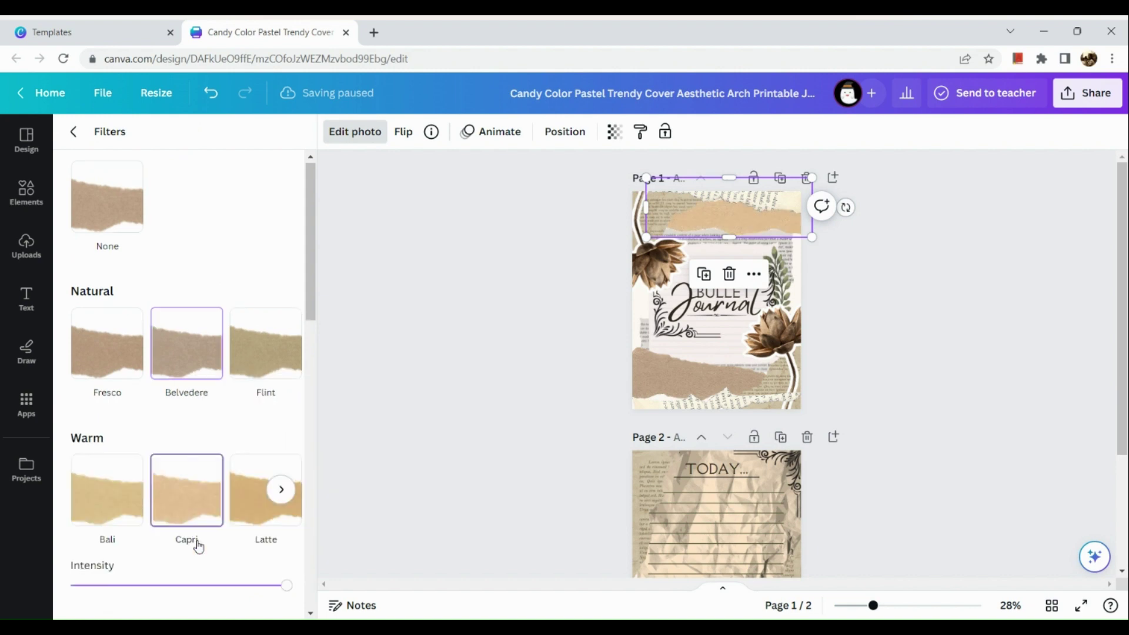
Apply the Capri warm filter to the lower torn brown paper strip on page 1, trying Latte first
{"action": "left_click", "coordinate": [659, 363]}
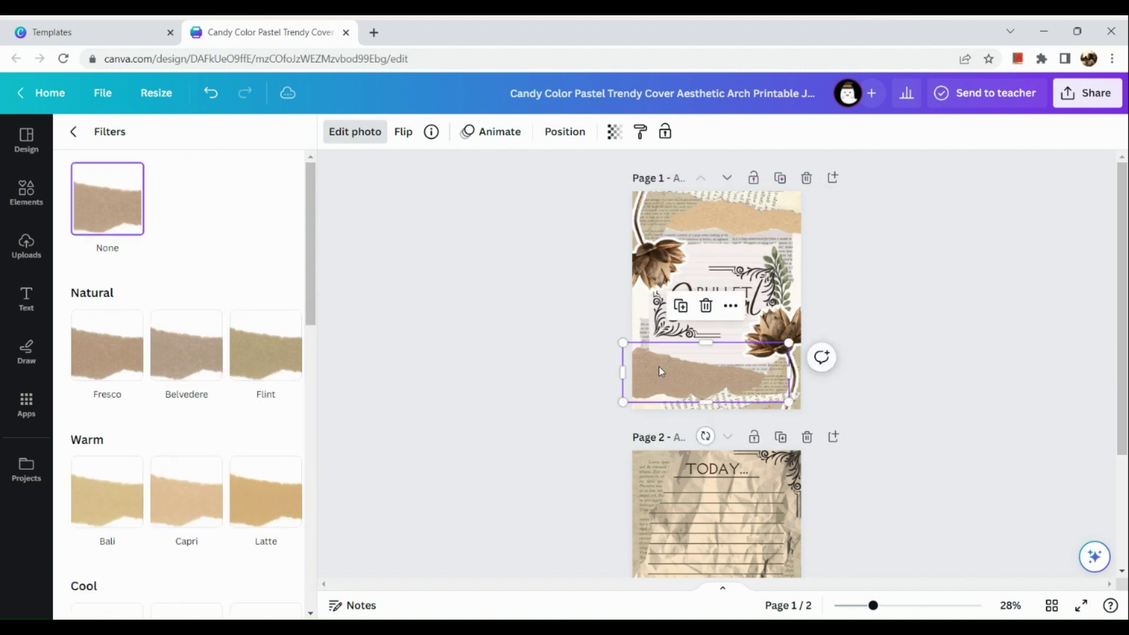
{"action": "left_click", "coordinate": [266, 491]}
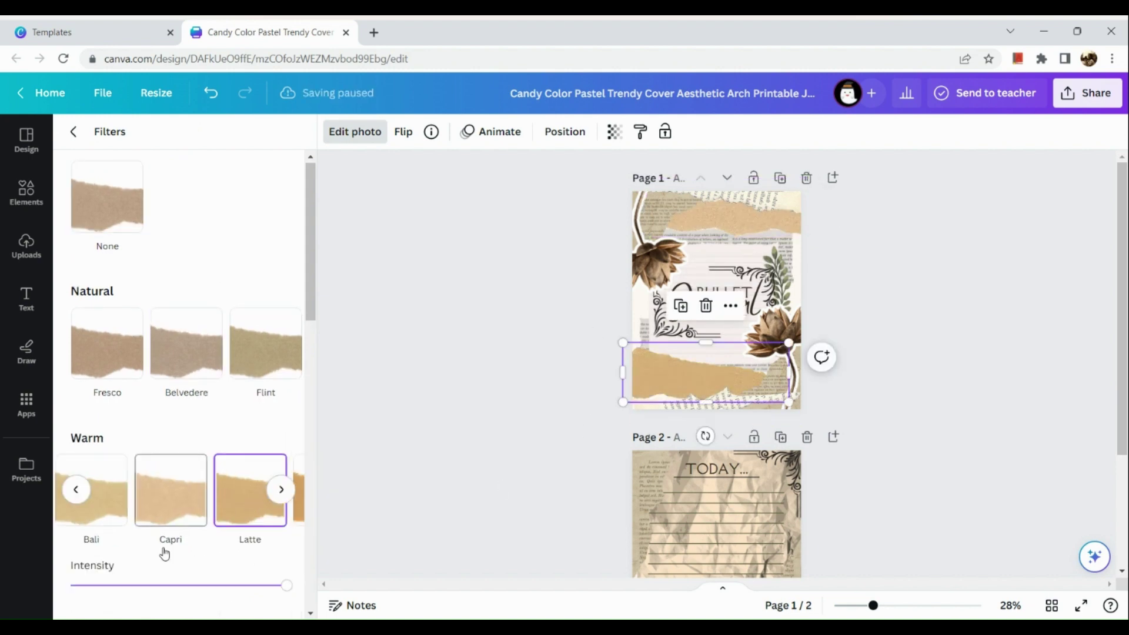
{"action": "left_click", "coordinate": [168, 518]}
Apply the Sandi warm filter to both brown flowers on page 1
{"action": "left_click", "coordinate": [651, 206]}
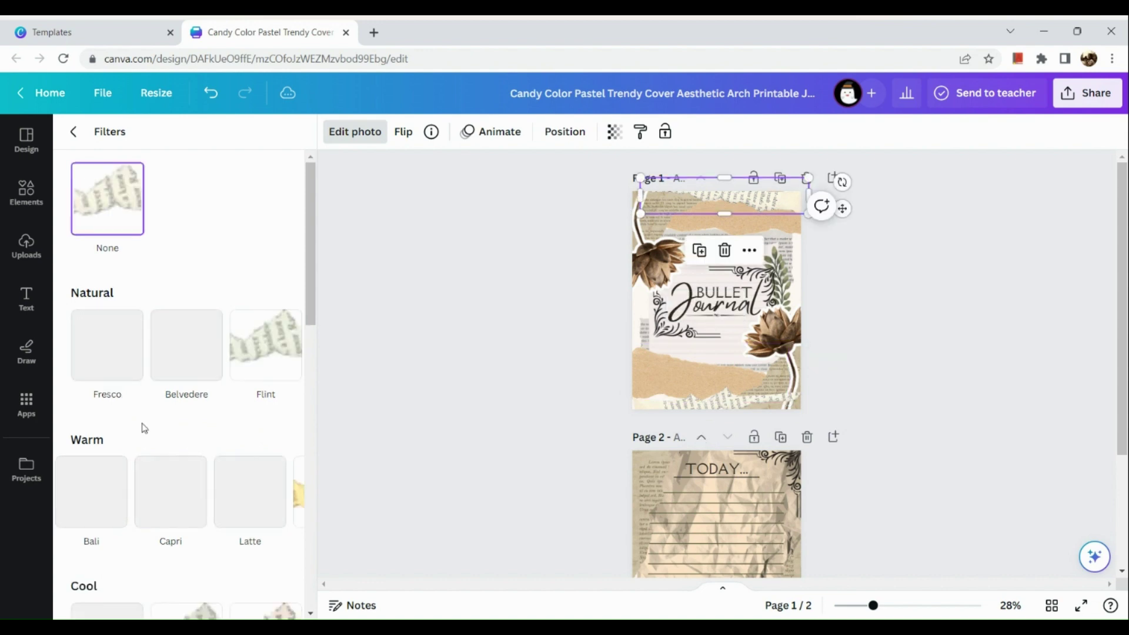
{"action": "left_click", "coordinate": [652, 240]}
{"action": "scroll", "coordinate": [177, 491], "scroll_direction": "right", "scroll_amount": 3}
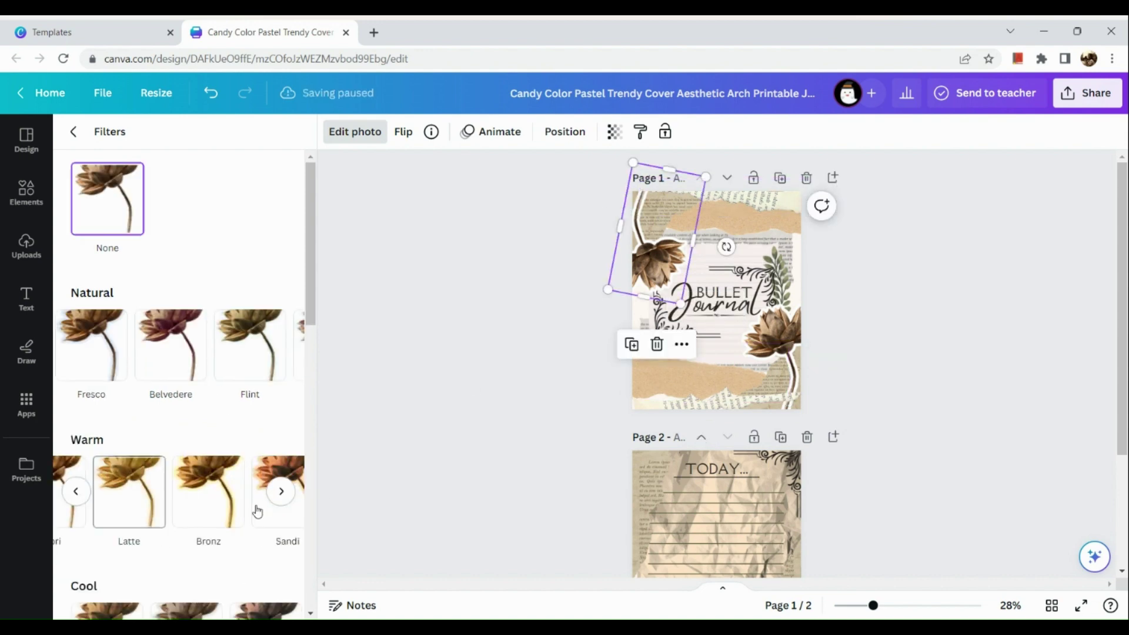
{"action": "left_click", "coordinate": [250, 500]}
{"action": "left_click", "coordinate": [791, 386]}
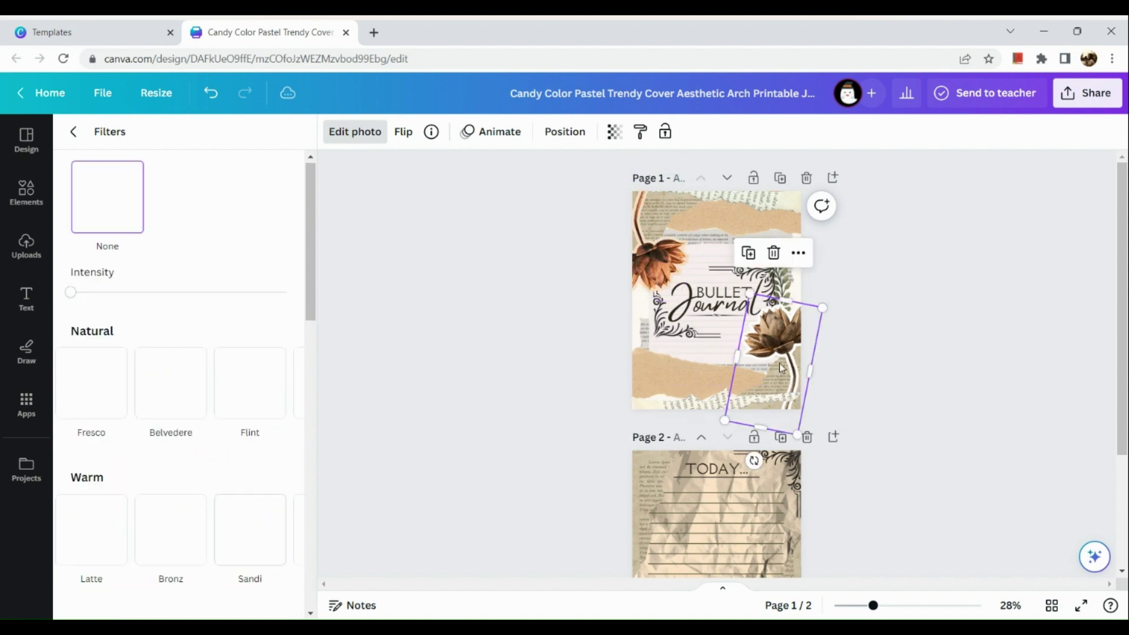
{"action": "left_click", "coordinate": [250, 500]}
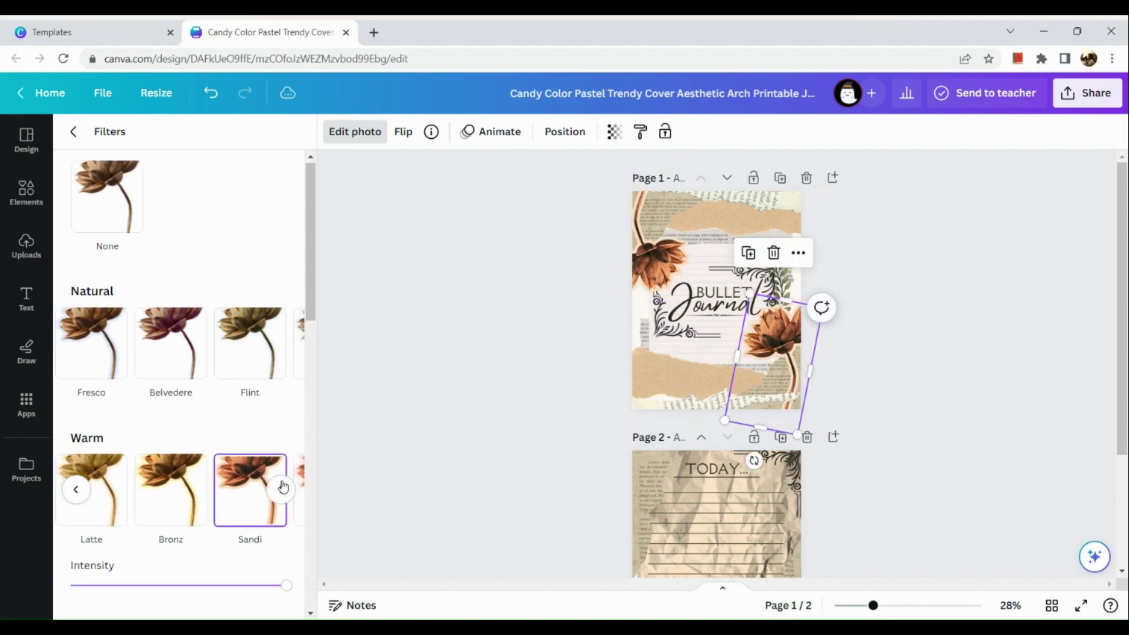
Apply the Hazel soft filter to the torn newspaper strips along the bottom and top edges of page 1
{"action": "left_click", "coordinate": [669, 408]}
{"action": "scroll", "coordinate": [226, 457], "scroll_direction": "down", "scroll_amount": 7}
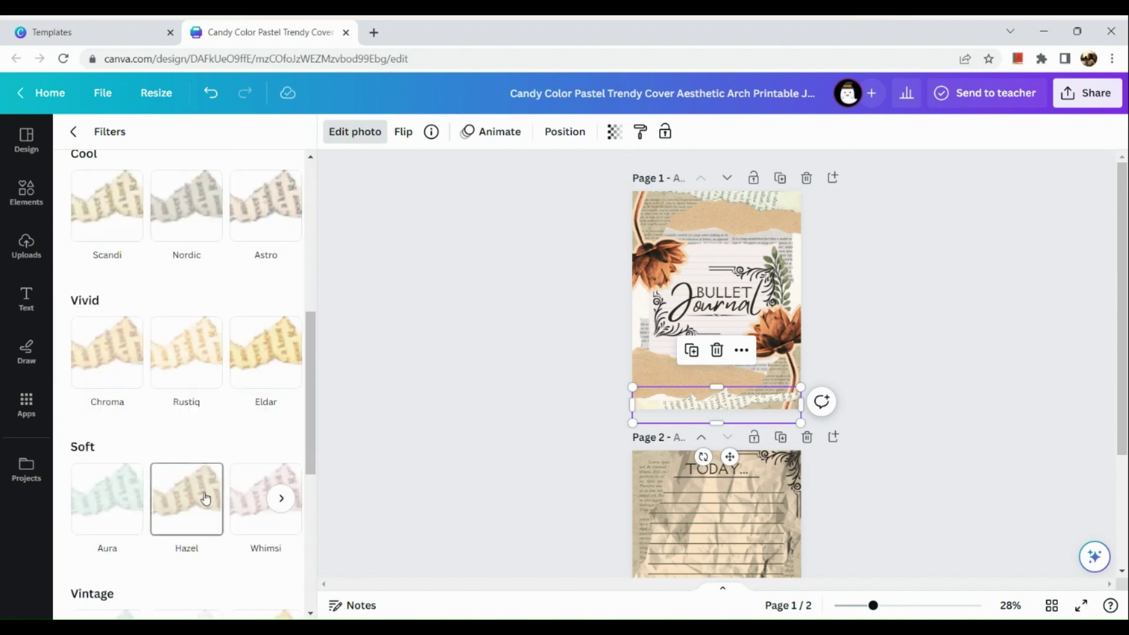
{"action": "left_click", "coordinate": [186, 500]}
{"action": "left_click", "coordinate": [724, 197]}
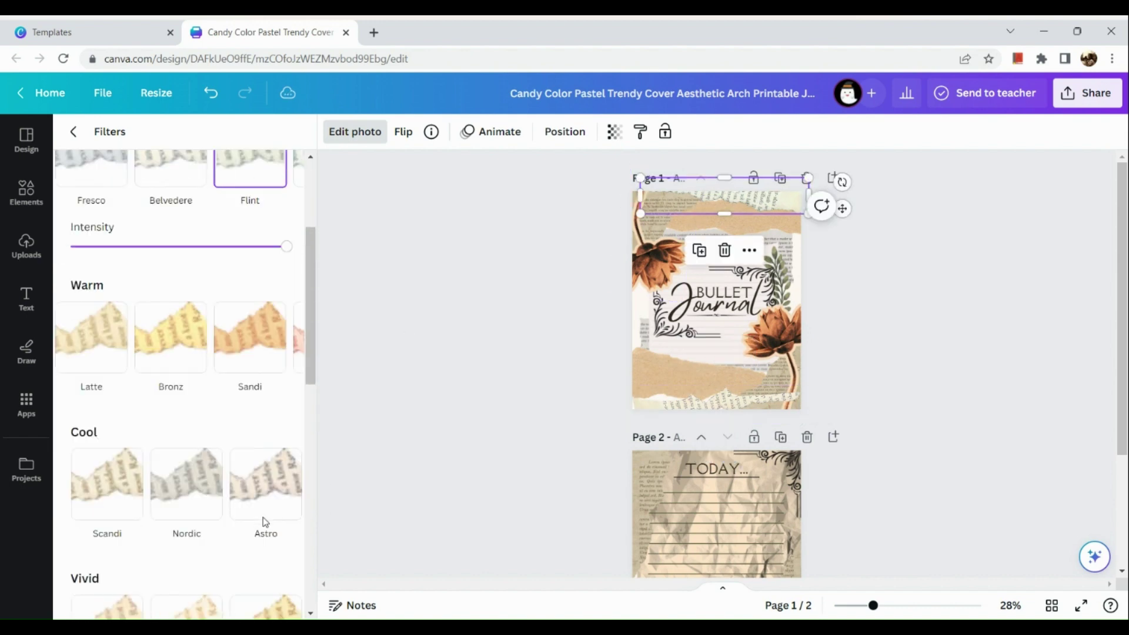
{"action": "scroll", "coordinate": [262, 522], "scroll_direction": "down", "scroll_amount": 6}
{"action": "left_click", "coordinate": [187, 373]}
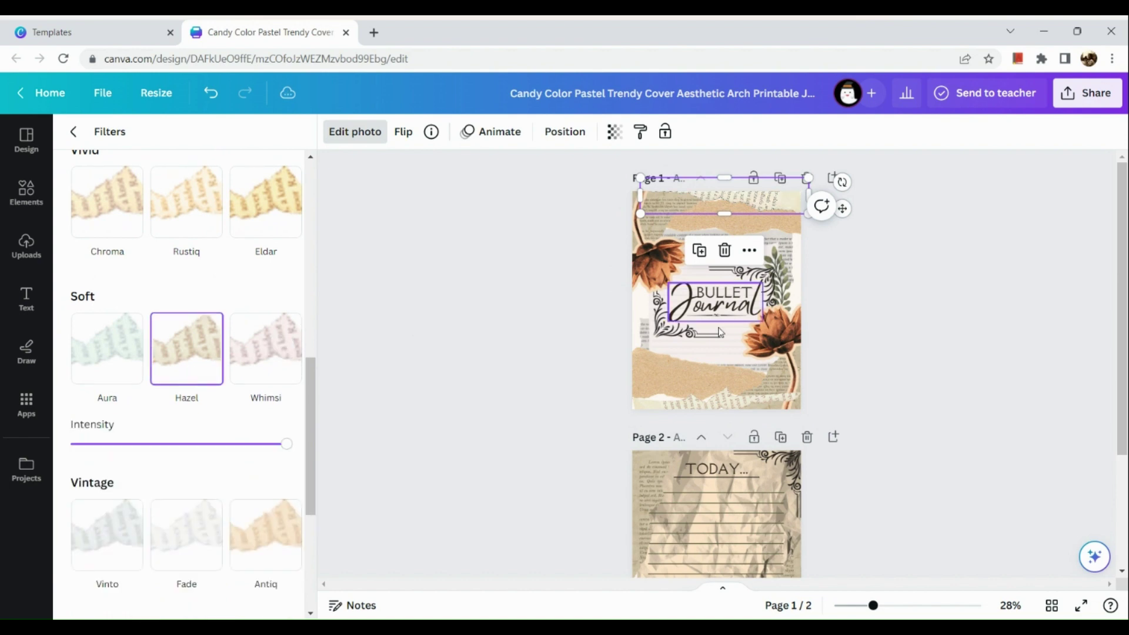
Delete the two black swirl corner ornaments framing the title on page 1
{"action": "left_click", "coordinate": [657, 334]}
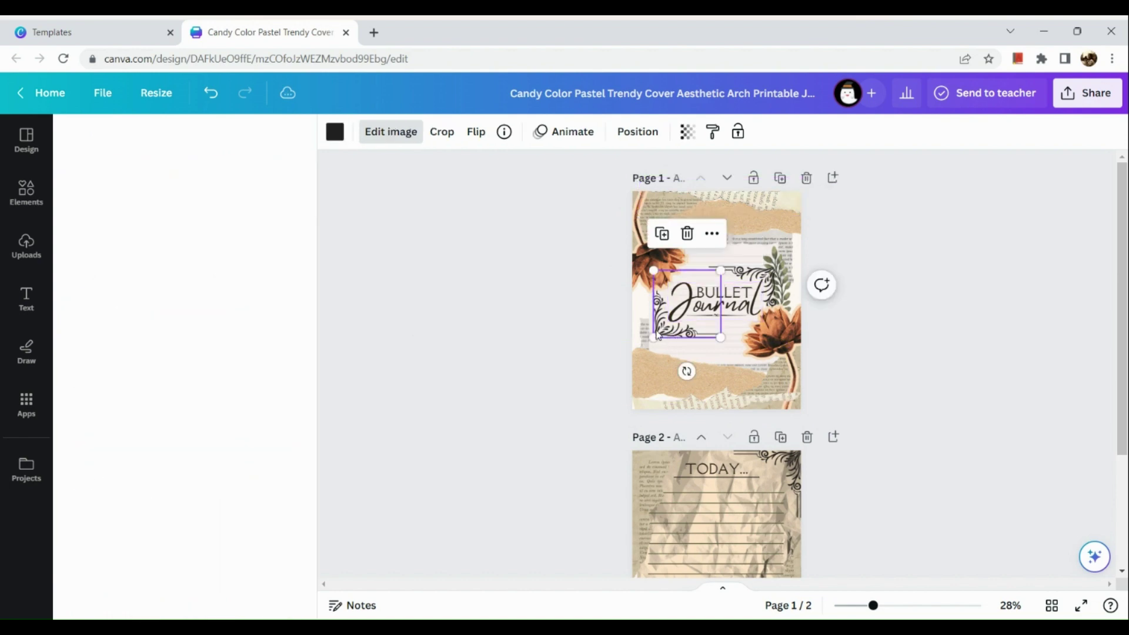
{"action": "left_click", "coordinate": [753, 271]}
{"action": "left_click", "coordinate": [753, 270]}
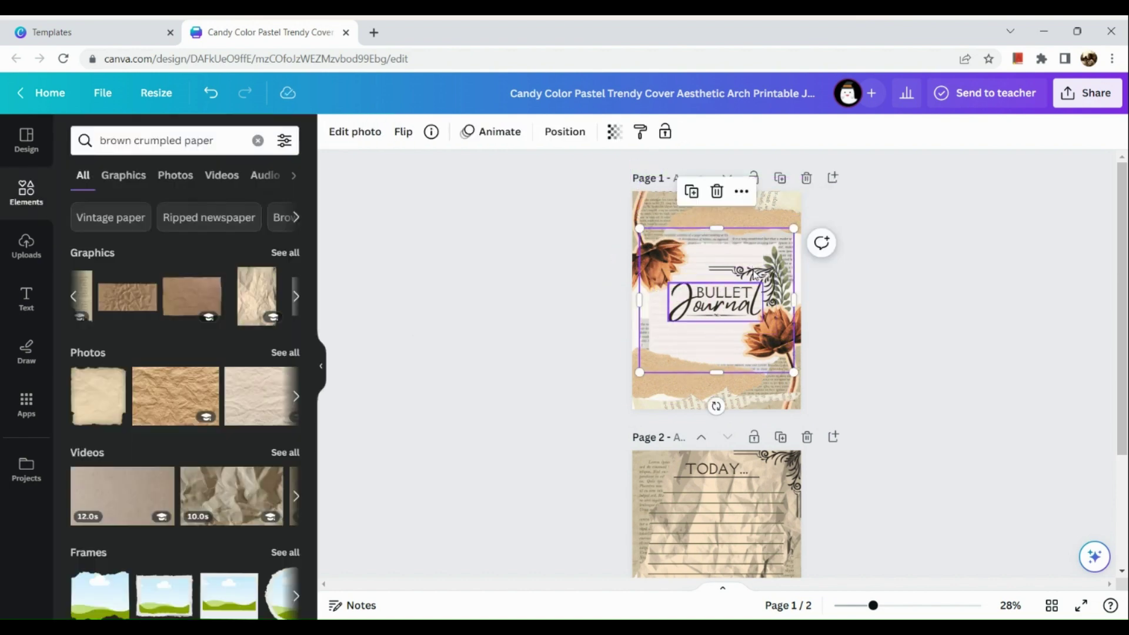
{"action": "left_click", "coordinate": [763, 276]}
{"action": "key", "text": "Delete"}
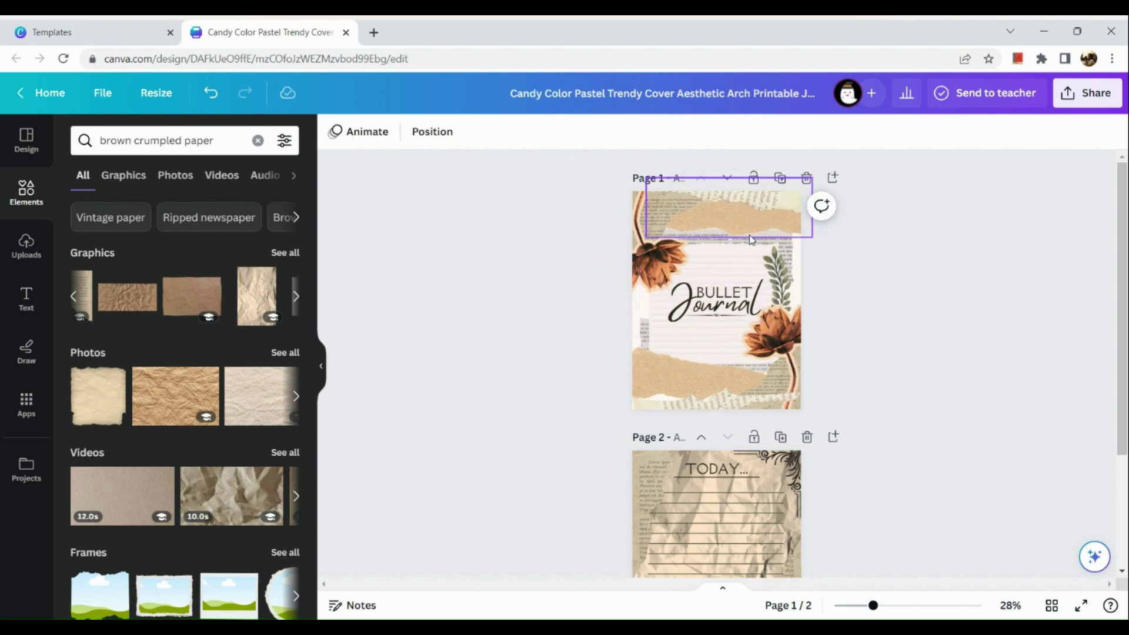
Replace the word "BULLET" in page 1's title with "MY"
{"action": "double_click", "coordinate": [734, 290]}
{"action": "type", "text": "MY"}
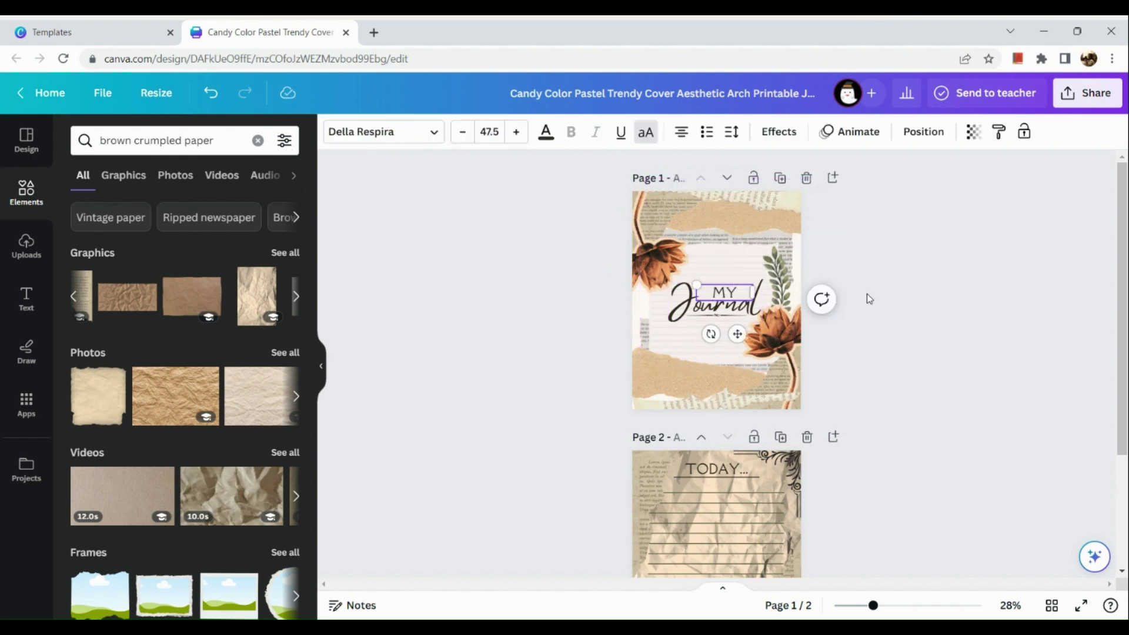
{"action": "left_click", "coordinate": [883, 307]}
Add a third page and fill its background with the brown crumpled paper photo
{"action": "scroll", "coordinate": [798, 436], "scroll_direction": "down", "scroll_amount": 3}
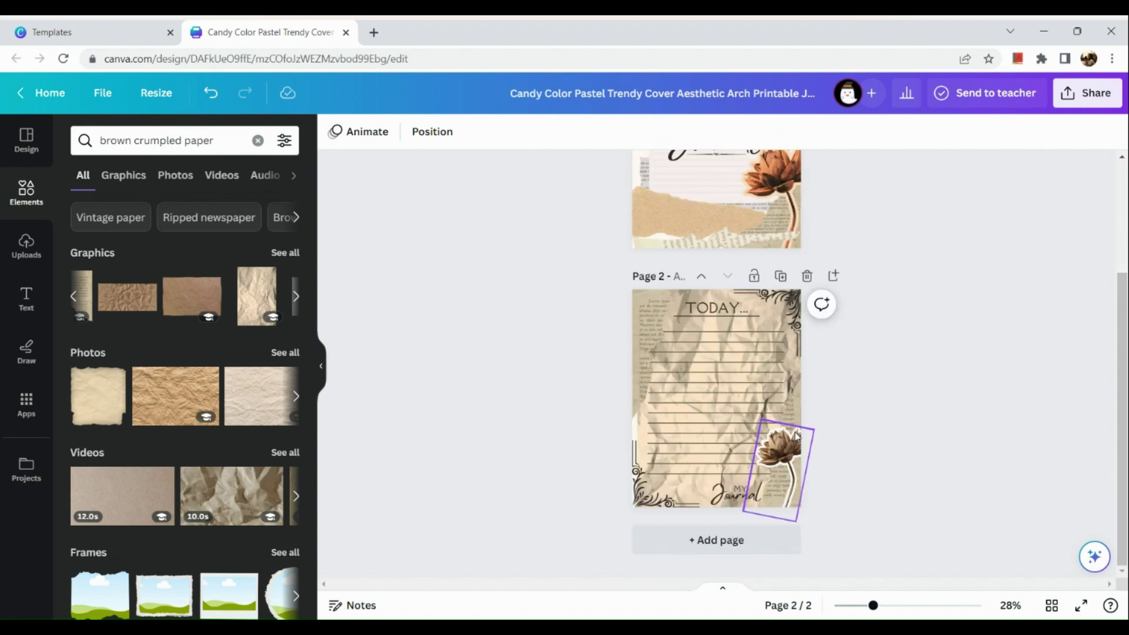
{"action": "scroll", "coordinate": [798, 436], "scroll_direction": "up", "scroll_amount": 3}
{"action": "scroll", "coordinate": [798, 435], "scroll_direction": "down", "scroll_amount": 3}
{"action": "scroll", "coordinate": [798, 436], "scroll_direction": "down", "scroll_amount": 2}
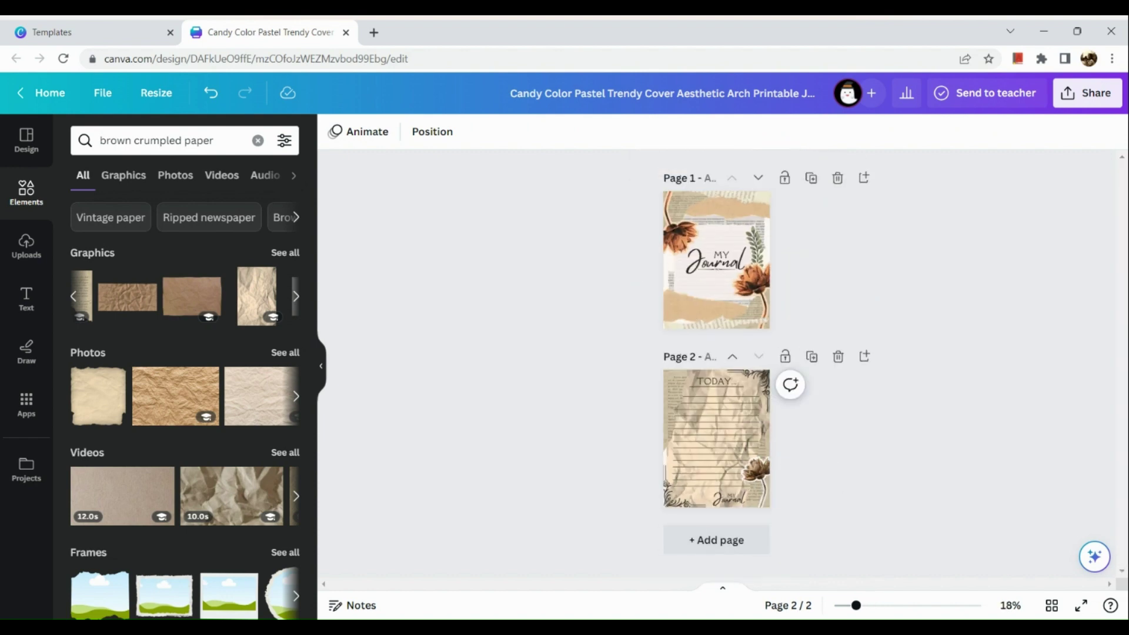
{"action": "left_click", "coordinate": [731, 536]}
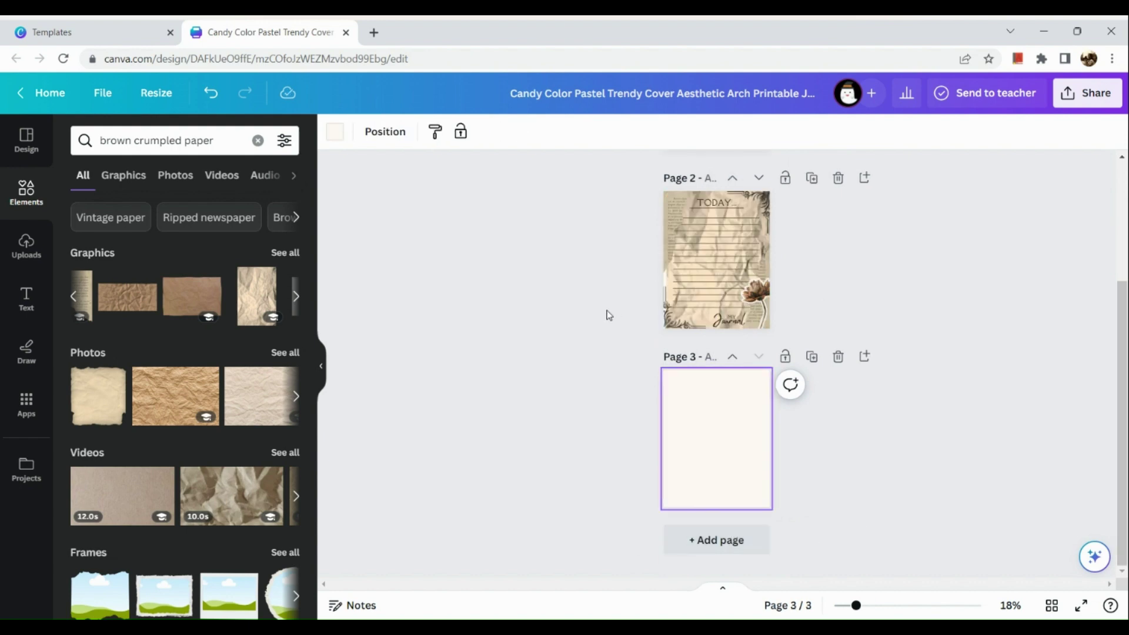
{"action": "left_click_drag", "start_coordinate": [176, 399], "coordinate": [674, 387]}
{"action": "scroll", "coordinate": [721, 395], "scroll_direction": "up", "scroll_amount": 3}
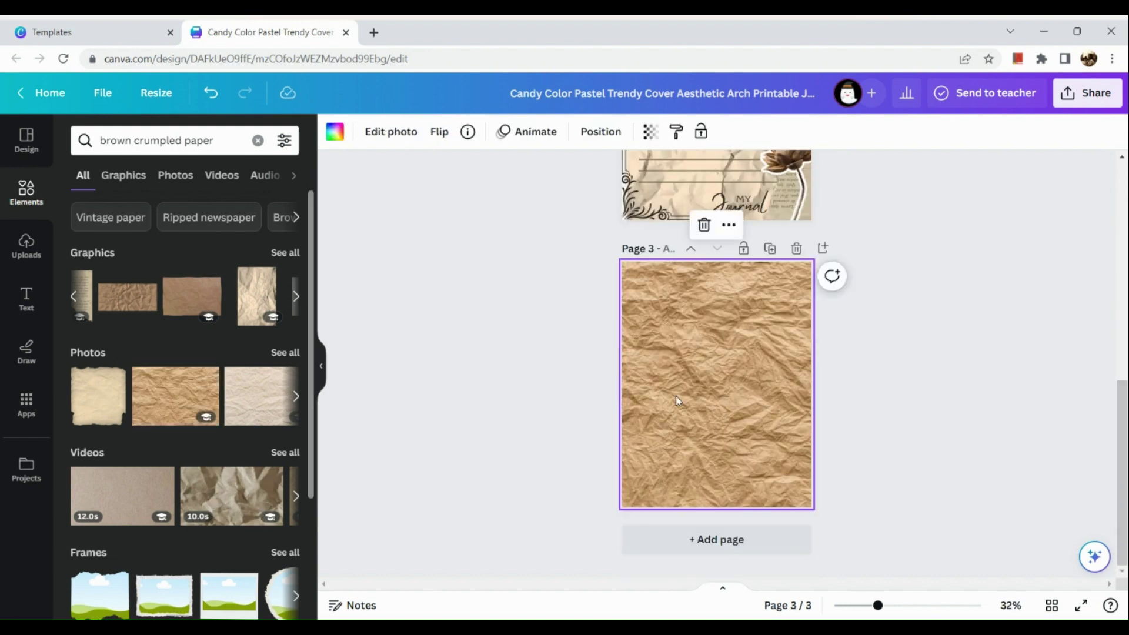
Add a heading to page 3 that reads "365 pages"
{"action": "left_click", "coordinate": [27, 297]}
{"action": "left_click", "coordinate": [140, 328]}
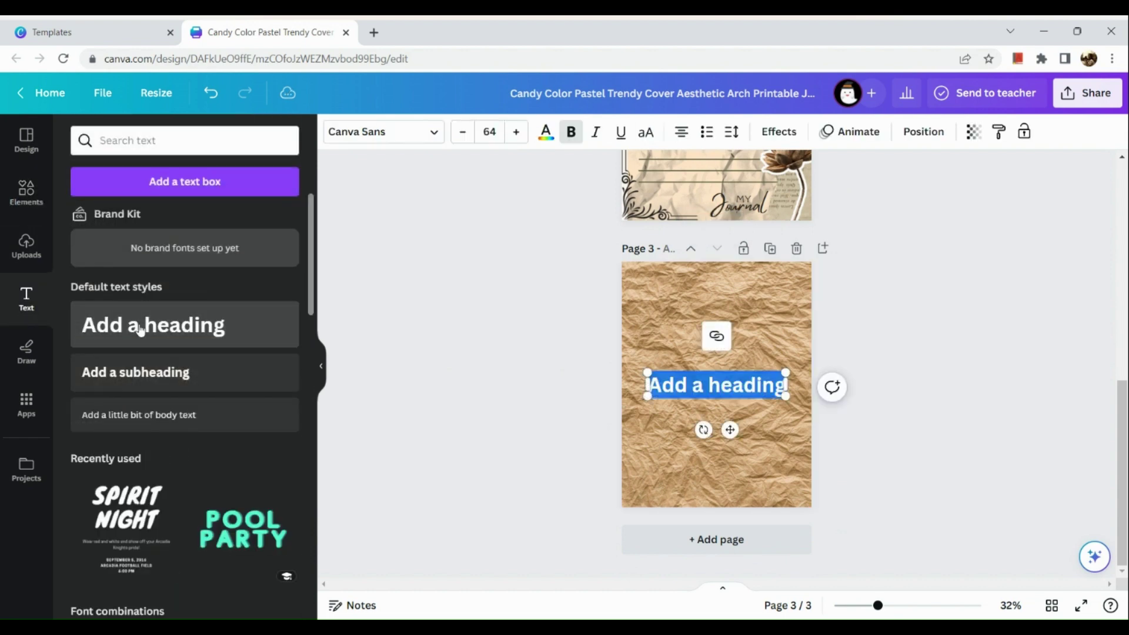
{"action": "key", "text": "BackSpace"}
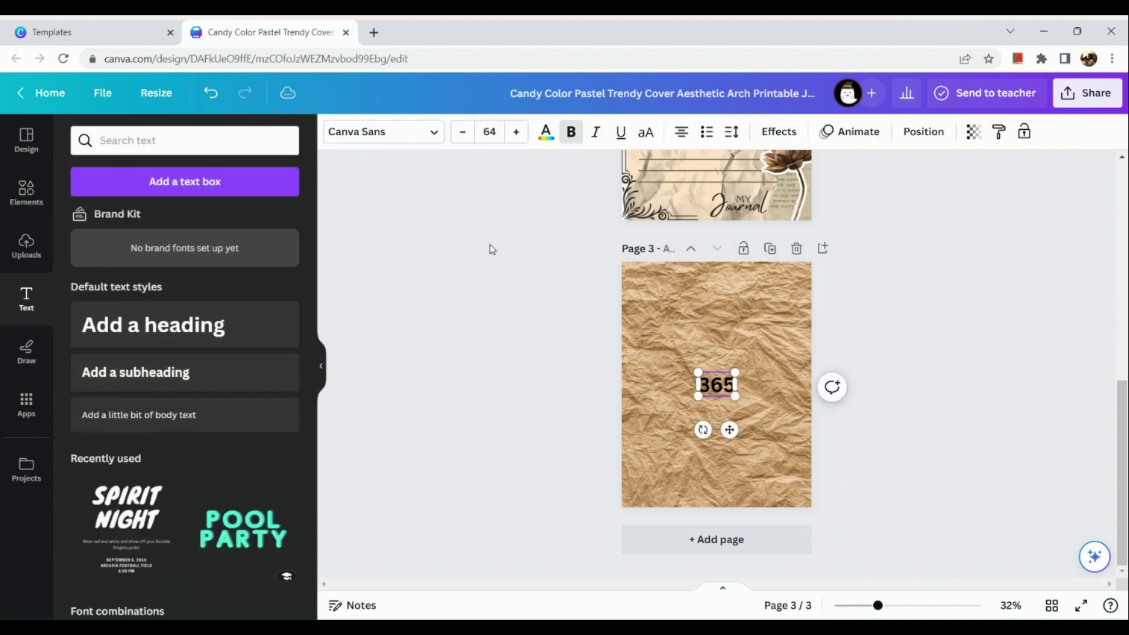
{"action": "type", "text": "365 pages of"}
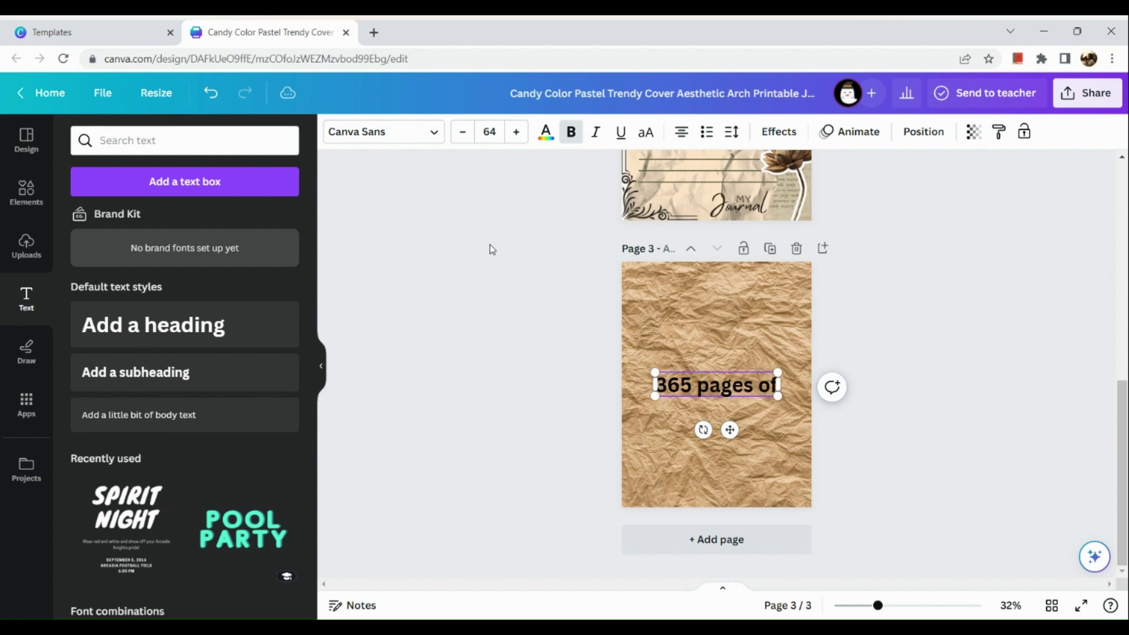
{"action": "key", "text": "BackSpace"}
{"action": "key", "text": "BackSpace"}
{"action": "key", "text": "BackSpace"}
{"action": "type", "text": "of"}
{"action": "key", "text": "BackSpace"}
{"action": "key", "text": "BackSpace"}
{"action": "key", "text": "BackSpace"}
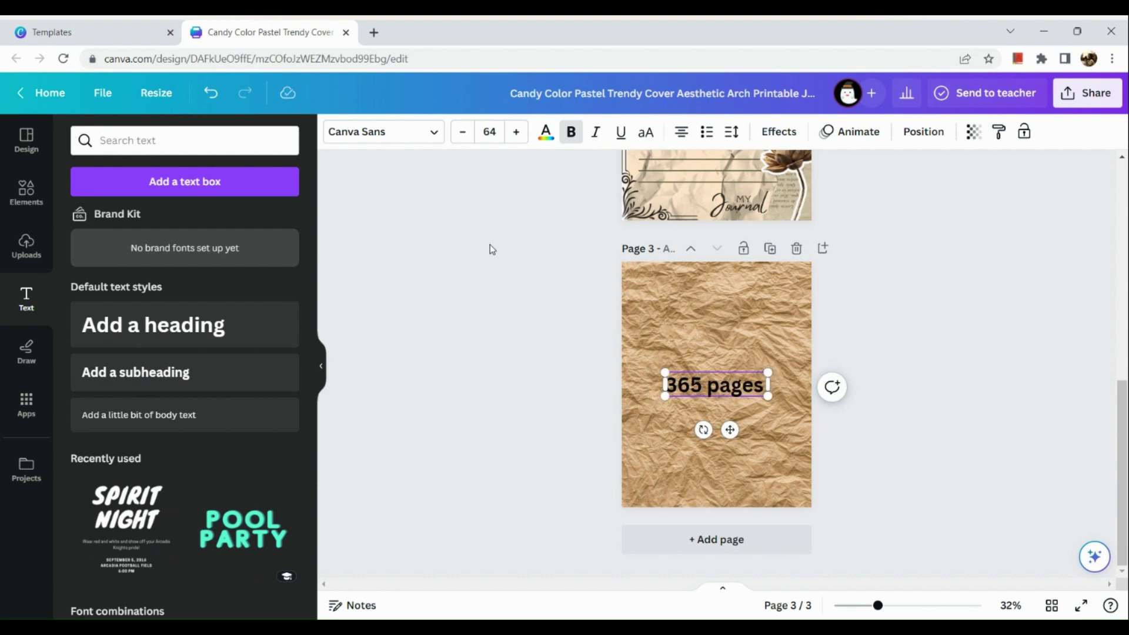
{"action": "type", "text": "Interact"}
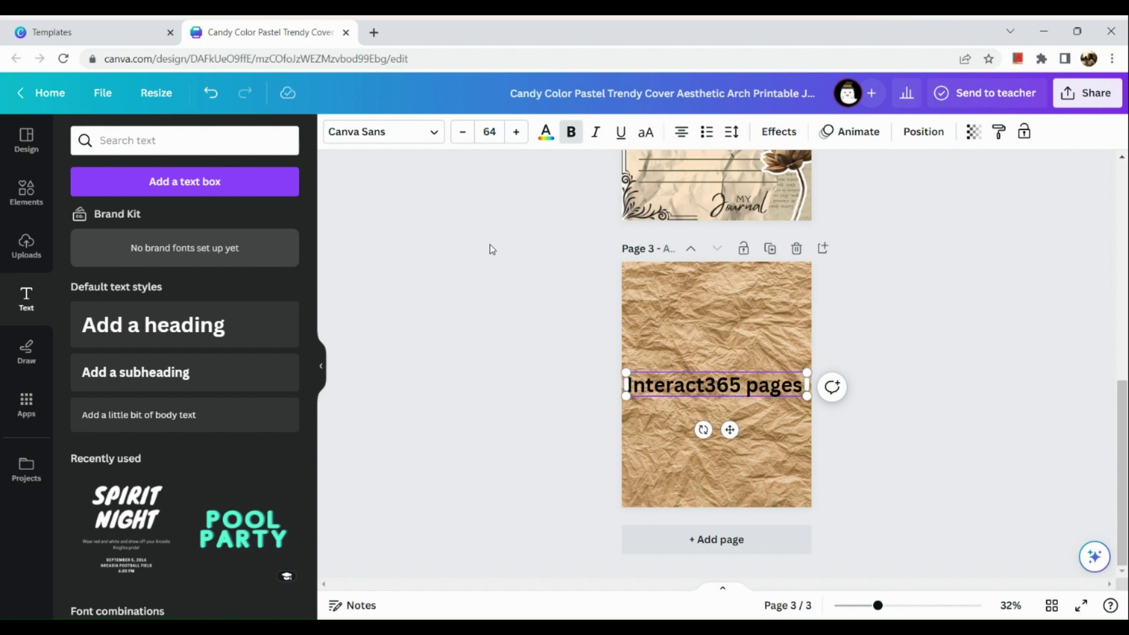
{"action": "key", "text": "BackSpace"}
{"action": "key", "text": "BackSpace"}
{"action": "key", "text": "BackSpace"}
{"action": "key", "text": "BackSpace"}
{"action": "key", "text": "BackSpace"}
{"action": "key", "text": "BackSpace"}
{"action": "key", "text": "BackSpace"}
{"action": "key", "text": "BackSpace"}
Insert "Online Journal" on a line above "365 pages" and set the whole heading to font size 100, trying 144 first
{"action": "type", "text": "Online Journal"}
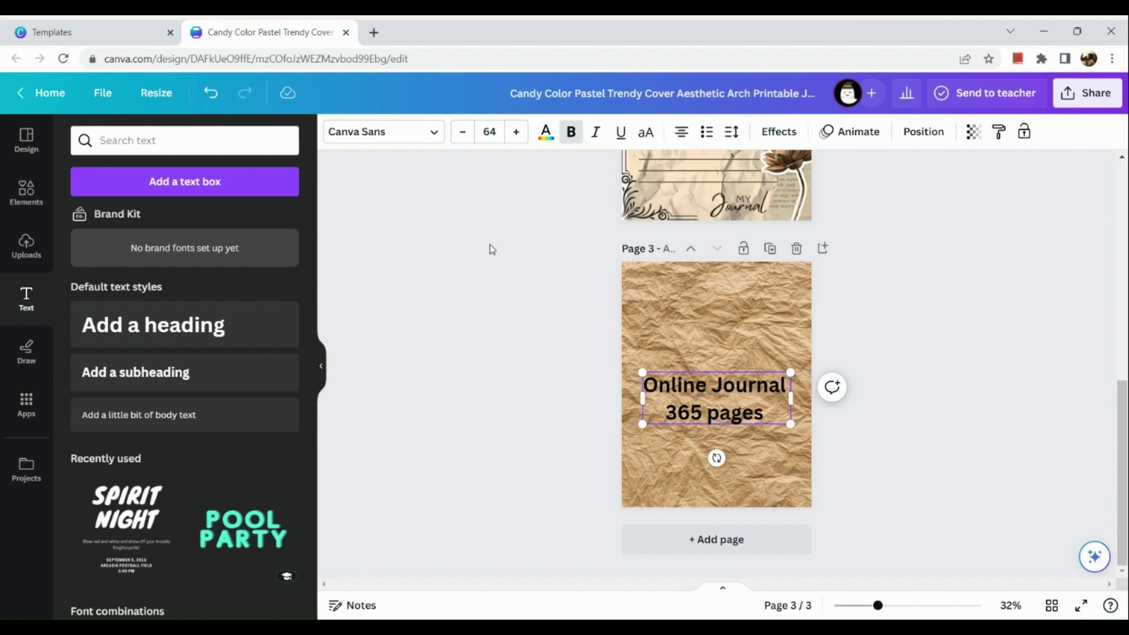
{"action": "left_click_drag", "start_coordinate": [768, 414], "coordinate": [646, 385]}
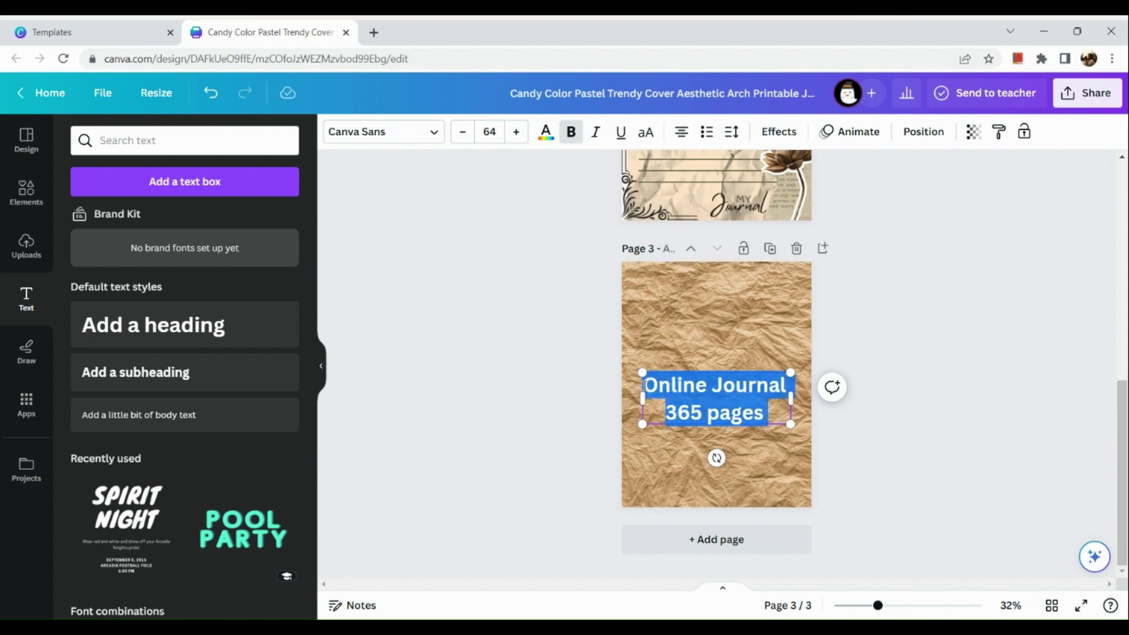
{"action": "left_click", "coordinate": [489, 131]}
{"action": "scroll", "coordinate": [544, 426], "scroll_direction": "down", "scroll_amount": 2}
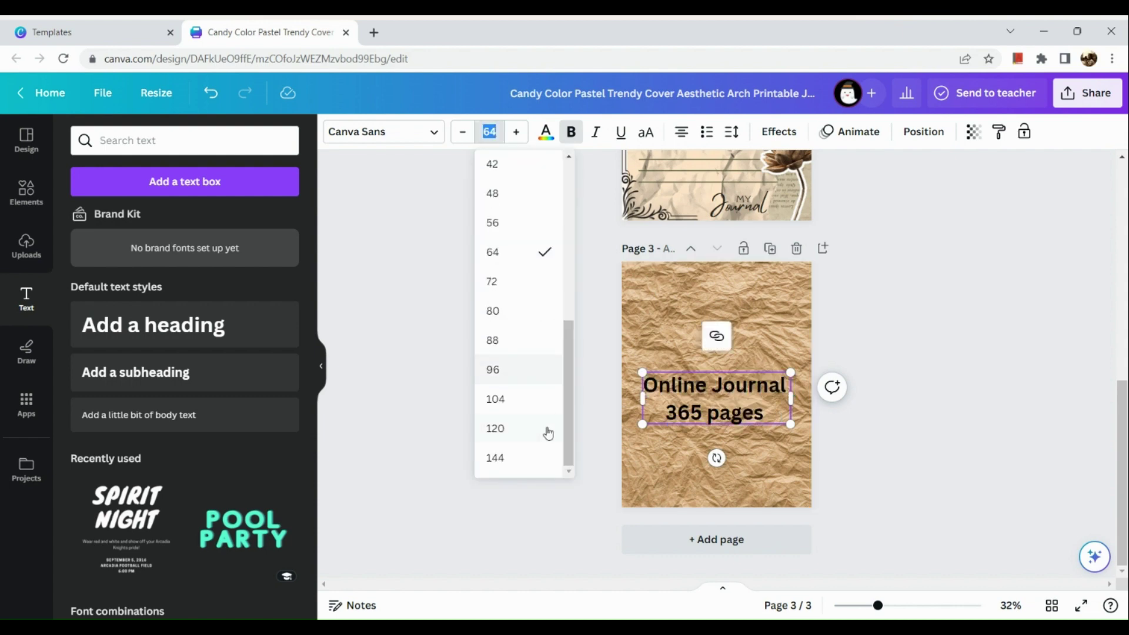
{"action": "left_click", "coordinate": [533, 463]}
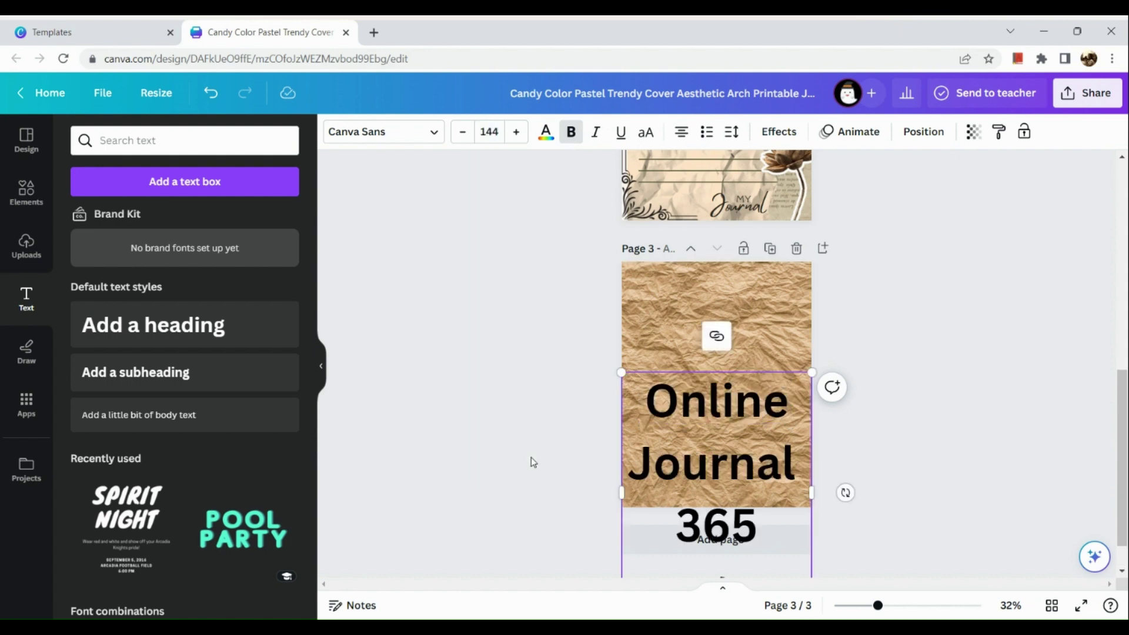
{"action": "left_click", "coordinate": [491, 131]}
{"action": "type", "text": "100"}
{"action": "key", "text": "Return"}
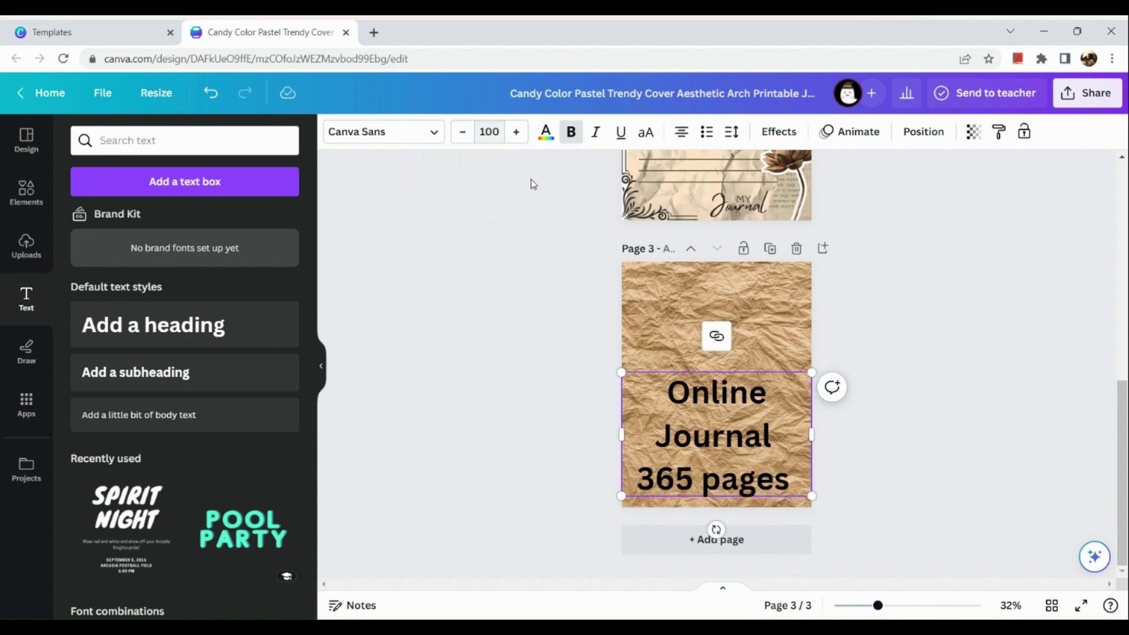
Move the heading up near page 3's upper edge and insert "Personalized" on its own line above "Online Journal"
{"action": "left_click_drag", "start_coordinate": [723, 360], "coordinate": [722, 268]}
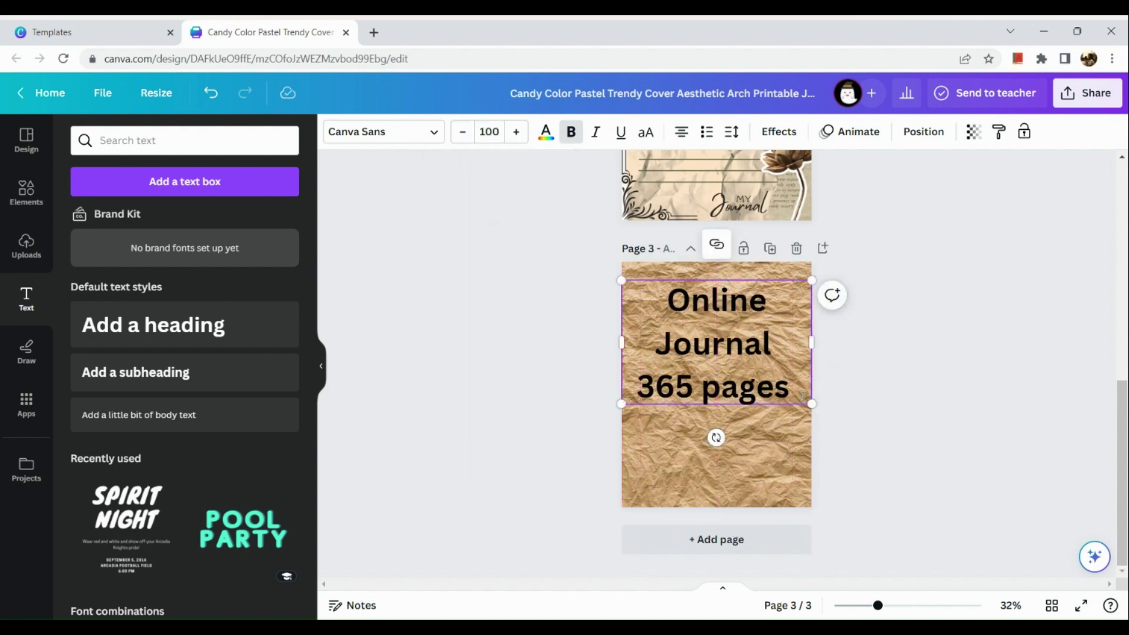
{"action": "left_click", "coordinate": [656, 298]}
{"action": "type", "text": "Personalized"}
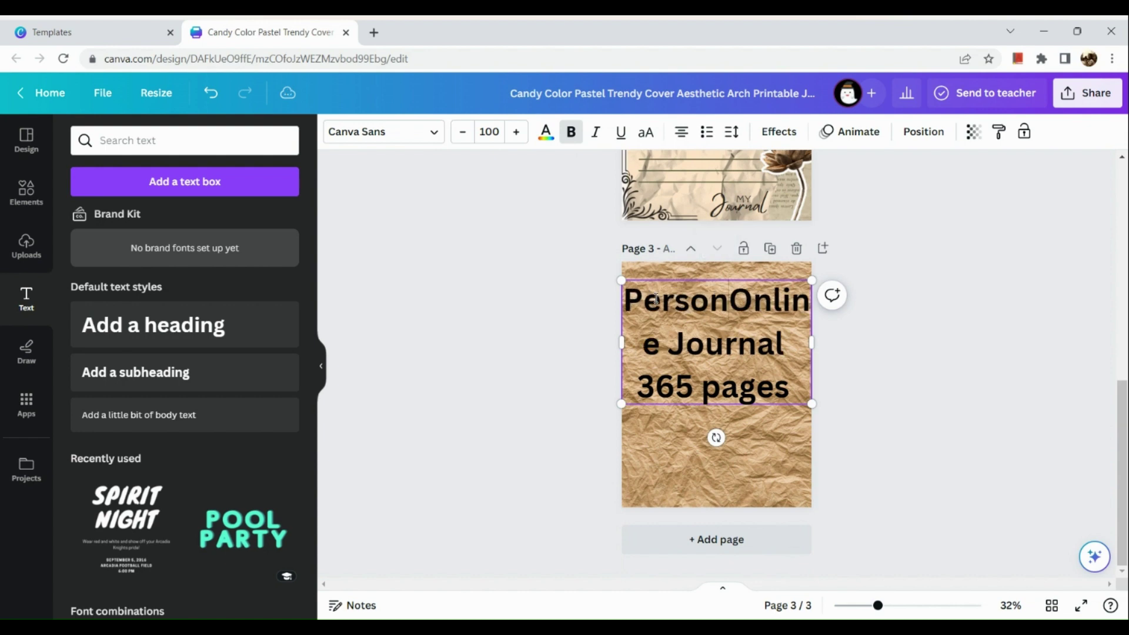
{"action": "key", "text": "Return"}
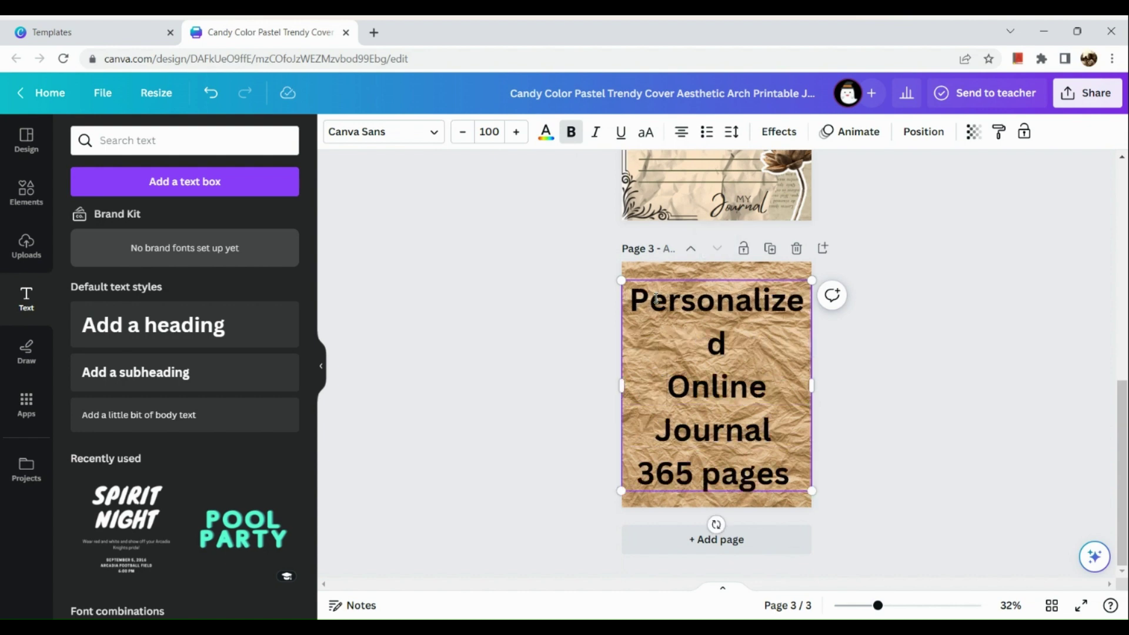
Reduce the font size of "Online Journal" and "Personalized" in page 3's heading to 96
{"action": "left_click", "coordinate": [463, 132]}
{"action": "left_click", "coordinate": [463, 132]}
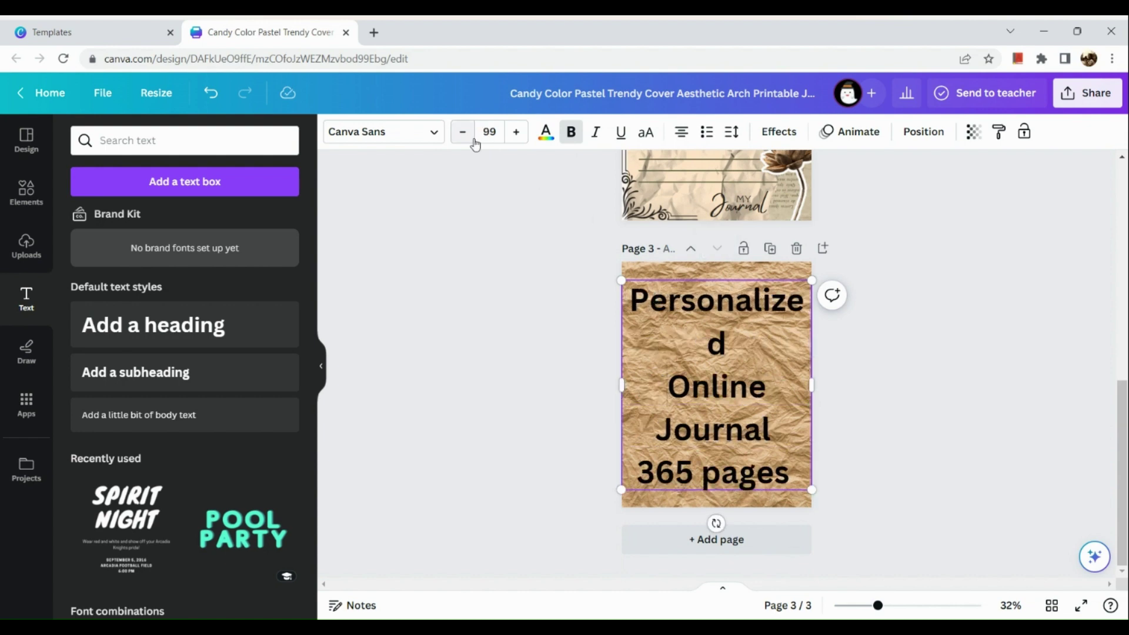
{"action": "left_click", "coordinate": [463, 132]}
{"action": "left_click", "coordinate": [463, 131]}
{"action": "double_click", "coordinate": [744, 329]}
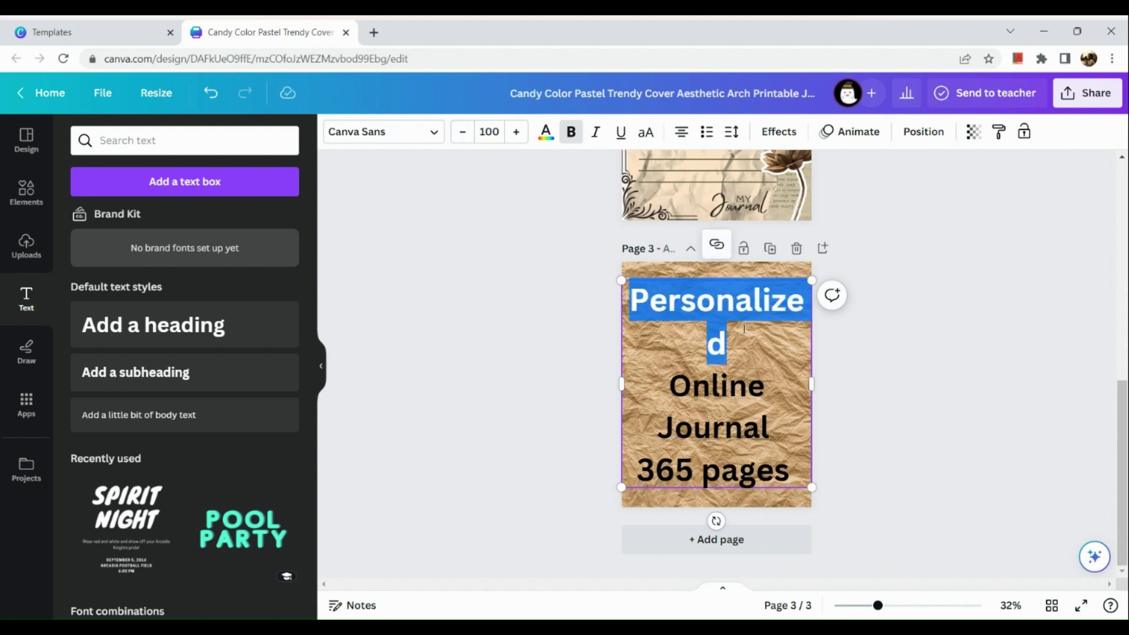
{"action": "left_click", "coordinate": [463, 133]}
{"action": "left_click", "coordinate": [463, 133]}
{"action": "left_click", "coordinate": [463, 133]}
{"action": "left_click", "coordinate": [463, 133]}
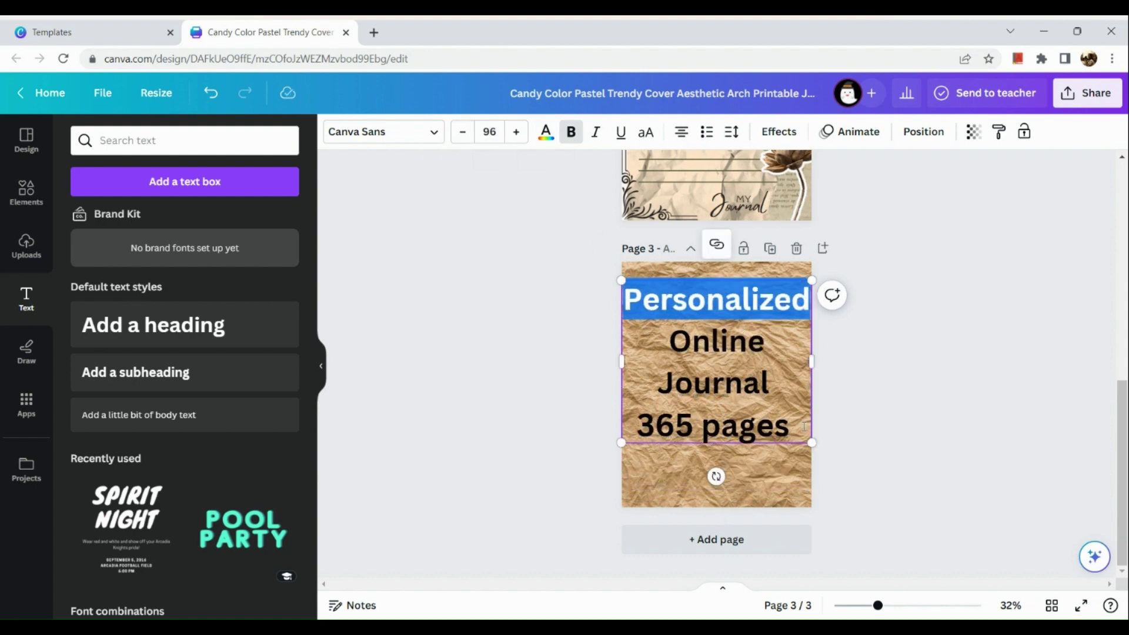
Change the font of page 3's entire heading to Mistrully
{"action": "left_click_drag", "start_coordinate": [803, 425], "coordinate": [443, 424]}
{"action": "left_click", "coordinate": [357, 145]}
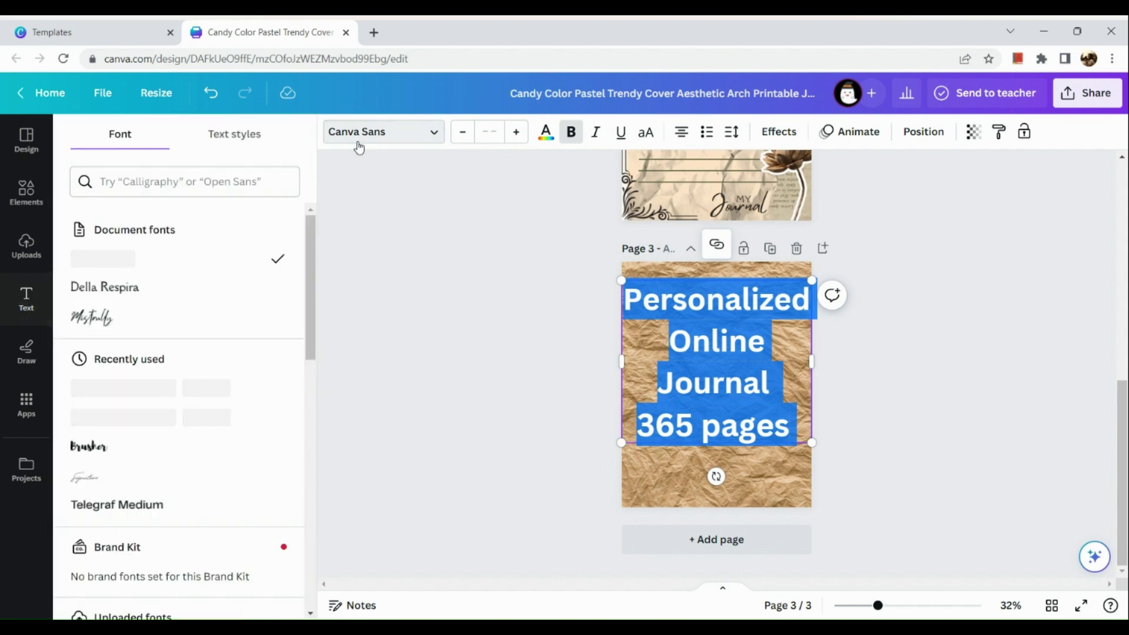
{"action": "left_click", "coordinate": [187, 319]}
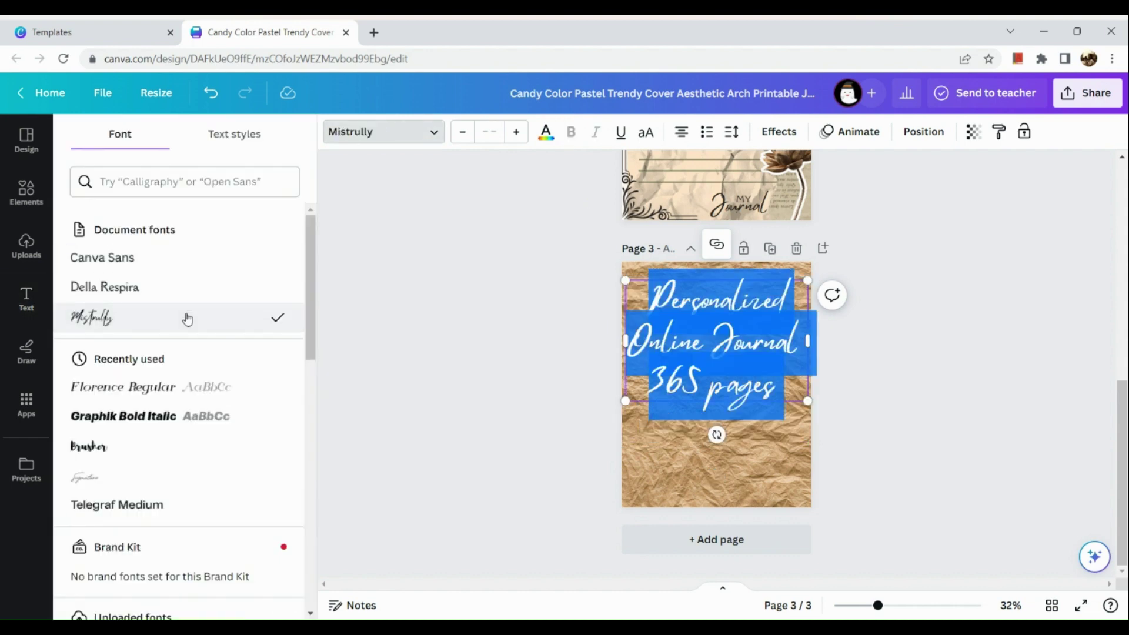
Scale page 3's heading down slightly so it sits inside the page edges
{"action": "left_click", "coordinate": [569, 456]}
{"action": "left_click", "coordinate": [531, 467]}
{"action": "left_click", "coordinate": [710, 395]}
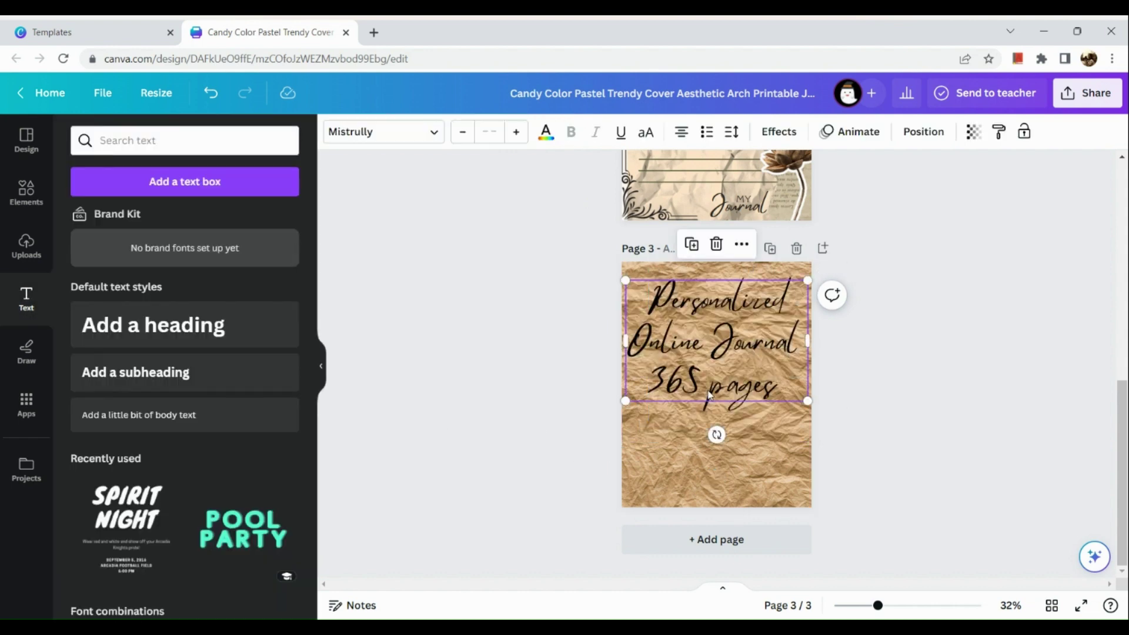
{"action": "mouse_move", "coordinate": [807, 398]}
{"action": "left_mouse_down"}
{"action": "mouse_move", "coordinate": [816, 408]}
{"action": "mouse_move", "coordinate": [799, 395]}
{"action": "left_mouse_up"}
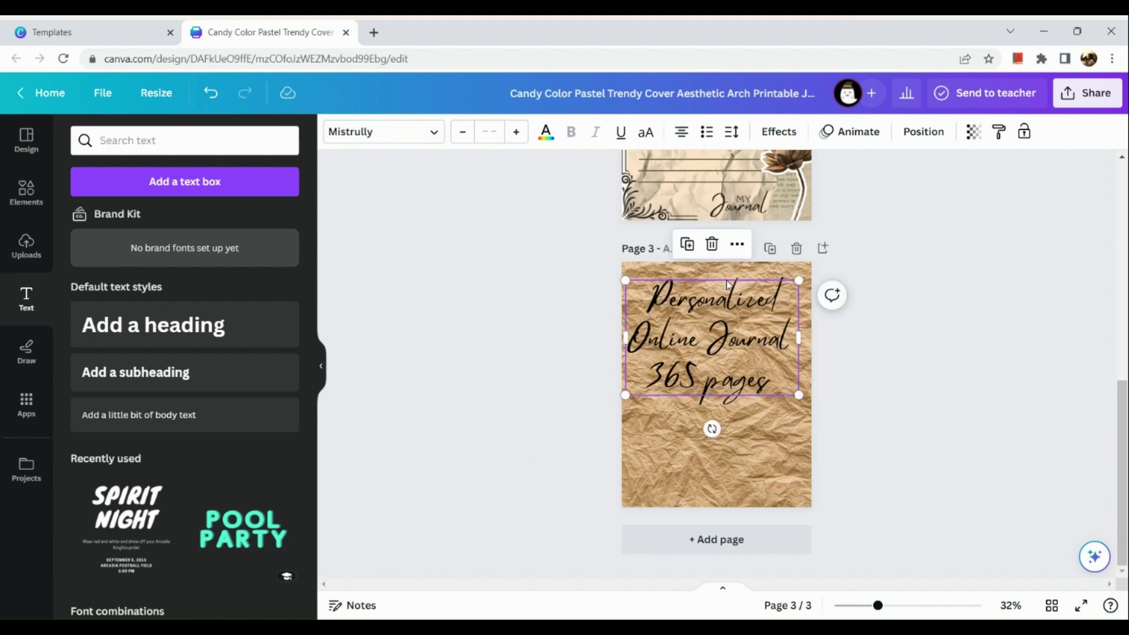
{"action": "left_click_drag", "start_coordinate": [627, 281], "coordinate": [633, 286]}
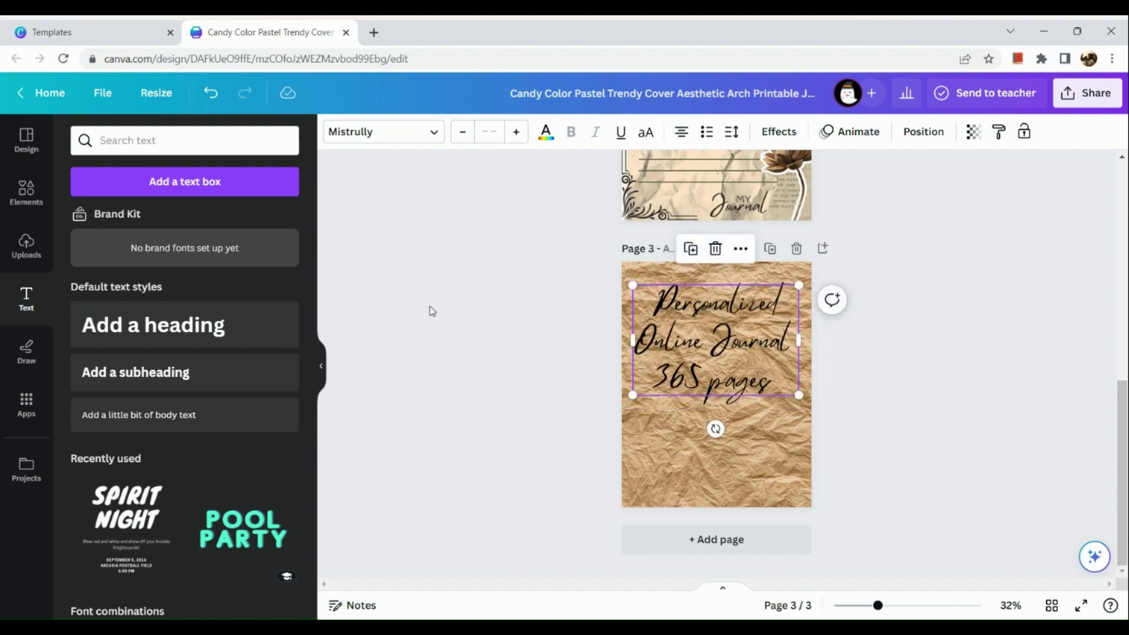
Search the elements library for "crumpled paper"
{"action": "left_click", "coordinate": [25, 193]}
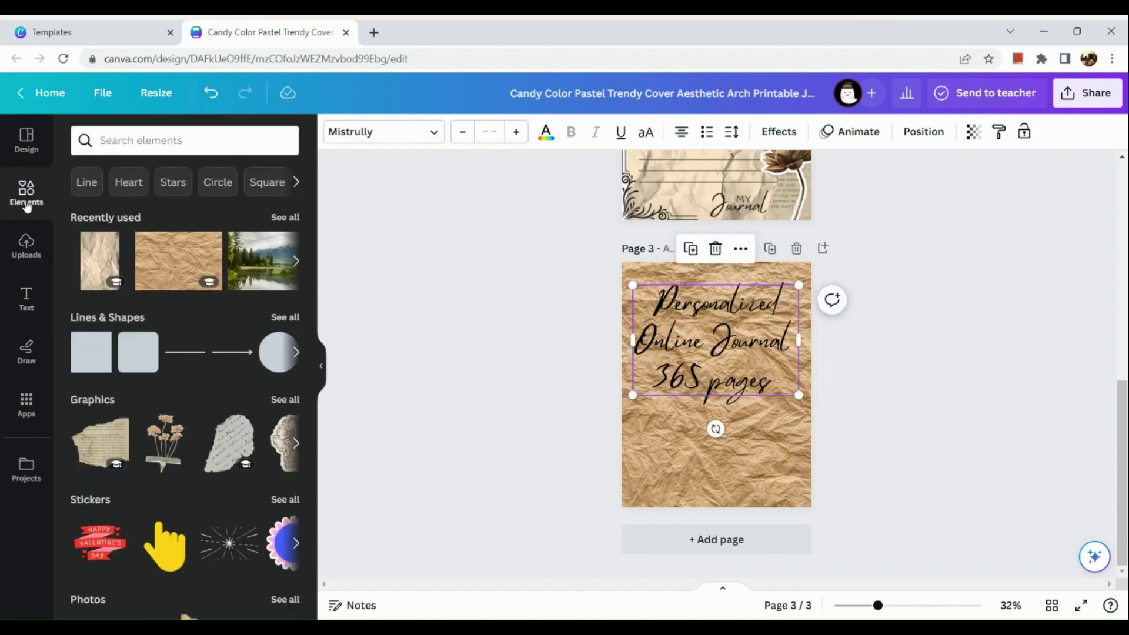
{"action": "left_click", "coordinate": [166, 142]}
{"action": "type", "text": "crumpled paper"}
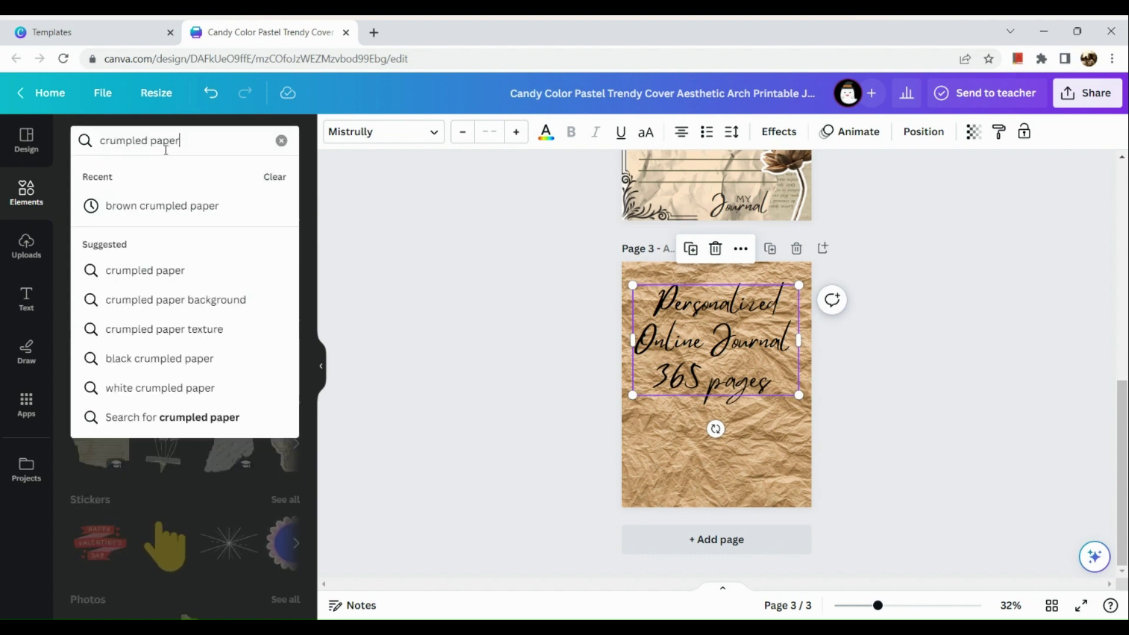
{"action": "key", "text": "Return"}
Try a crumpled paper ball graphic, slightly enlarged, in the upper-left corner of page 3
{"action": "left_click", "coordinate": [227, 302]}
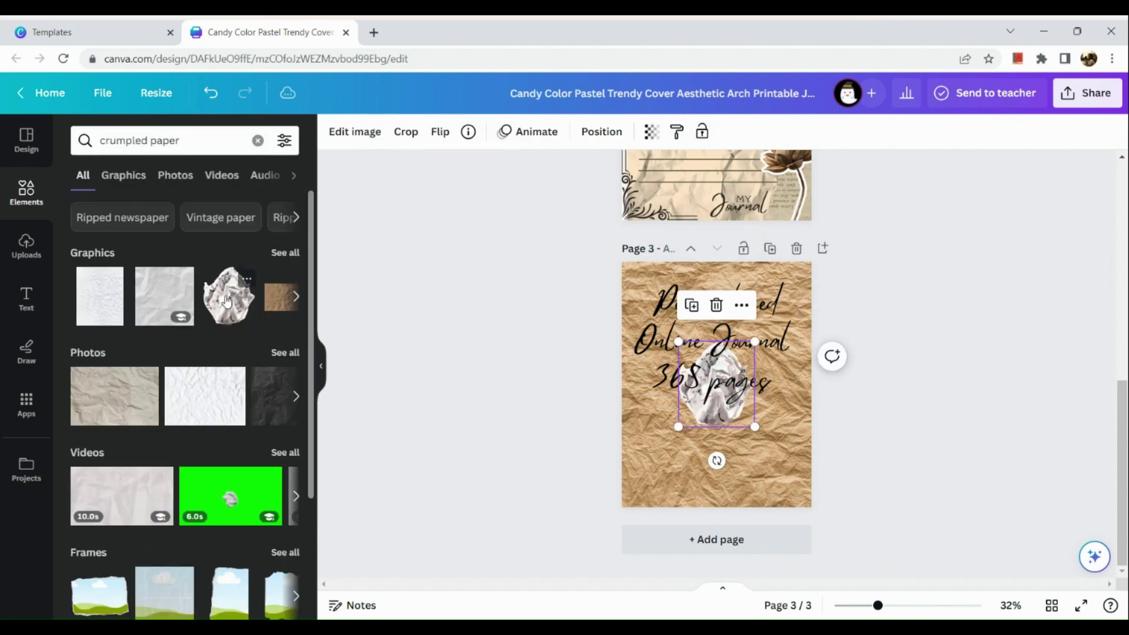
{"action": "left_click_drag", "start_coordinate": [700, 400], "coordinate": [634, 320]}
{"action": "left_click_drag", "start_coordinate": [689, 345], "coordinate": [703, 360]}
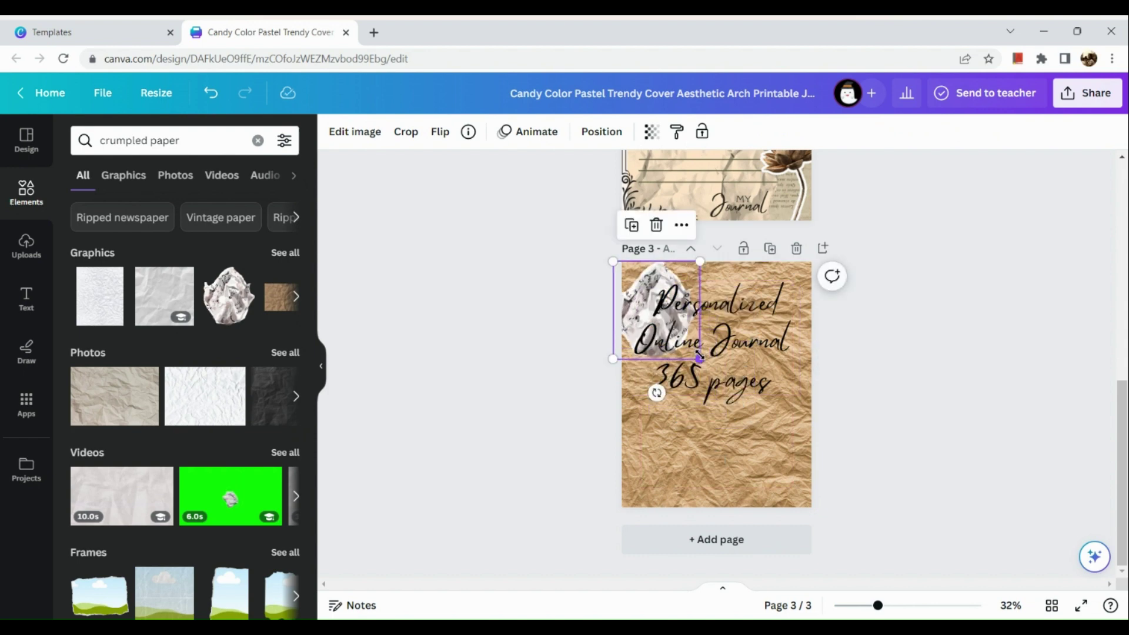
{"action": "left_click", "coordinate": [705, 353]}
Insert the torn white crumpled paper graphic behind page 3's heading, enlarge it, and delete the crumpled paper ball
{"action": "left_click", "coordinate": [295, 297]}
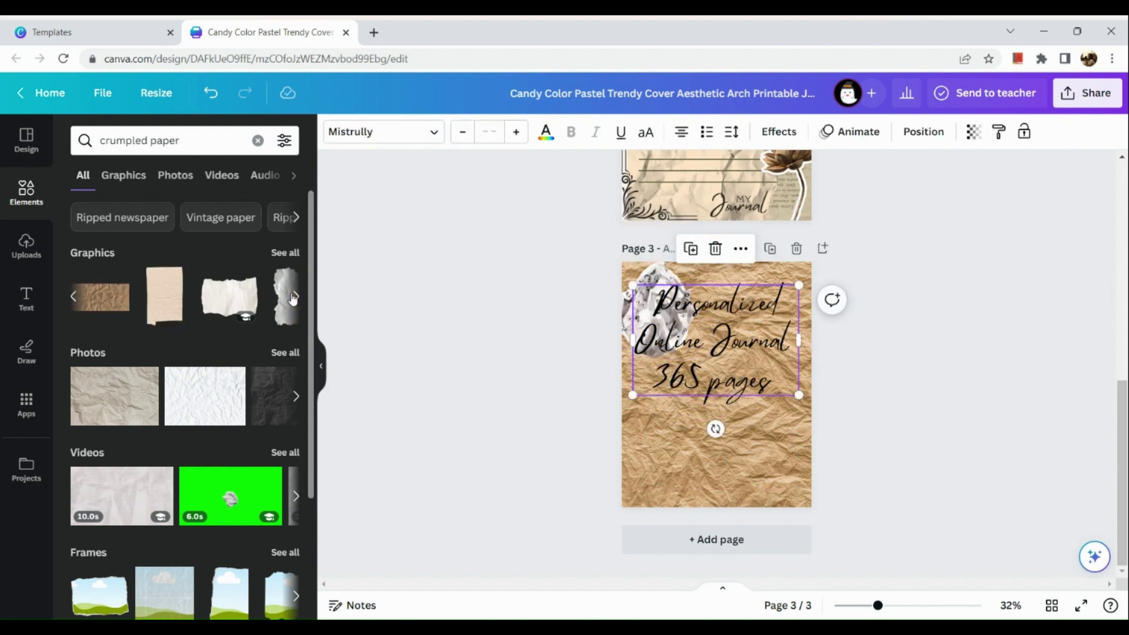
{"action": "left_click", "coordinate": [294, 297]}
{"action": "left_click", "coordinate": [89, 304]}
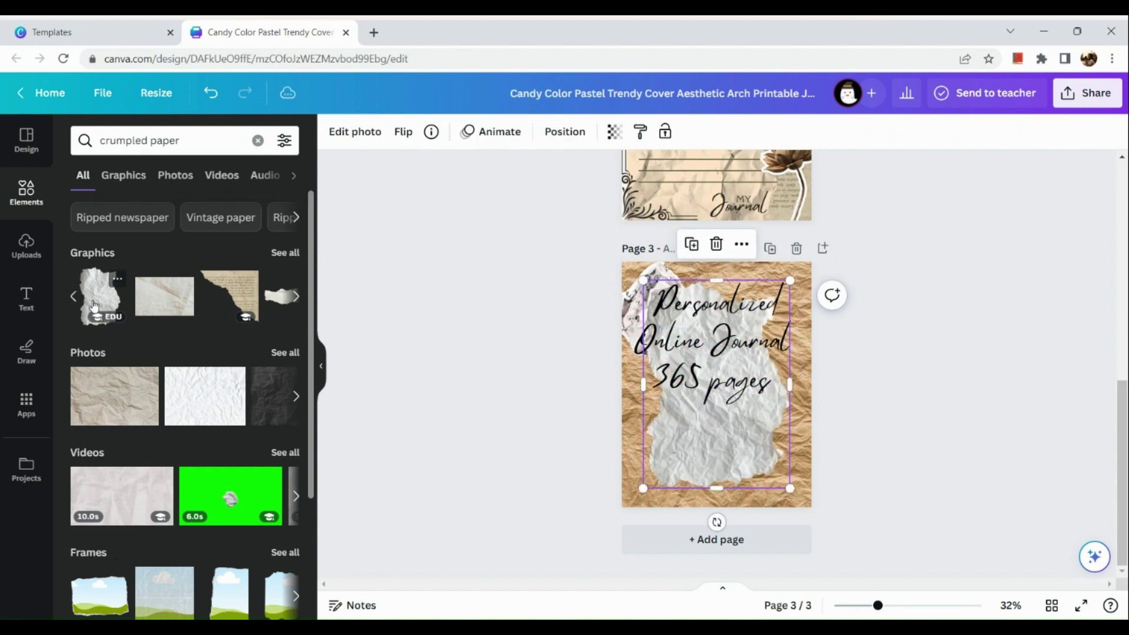
{"action": "left_click_drag", "start_coordinate": [803, 277], "coordinate": [840, 271]}
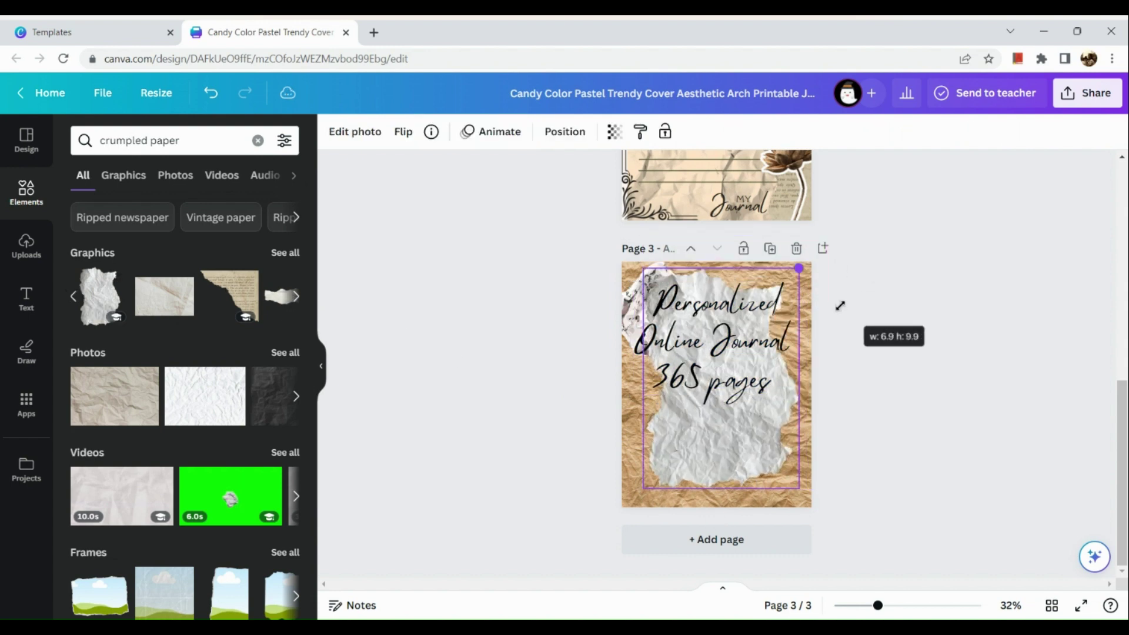
{"action": "left_click", "coordinate": [624, 317]}
{"action": "left_click", "coordinate": [656, 225]}
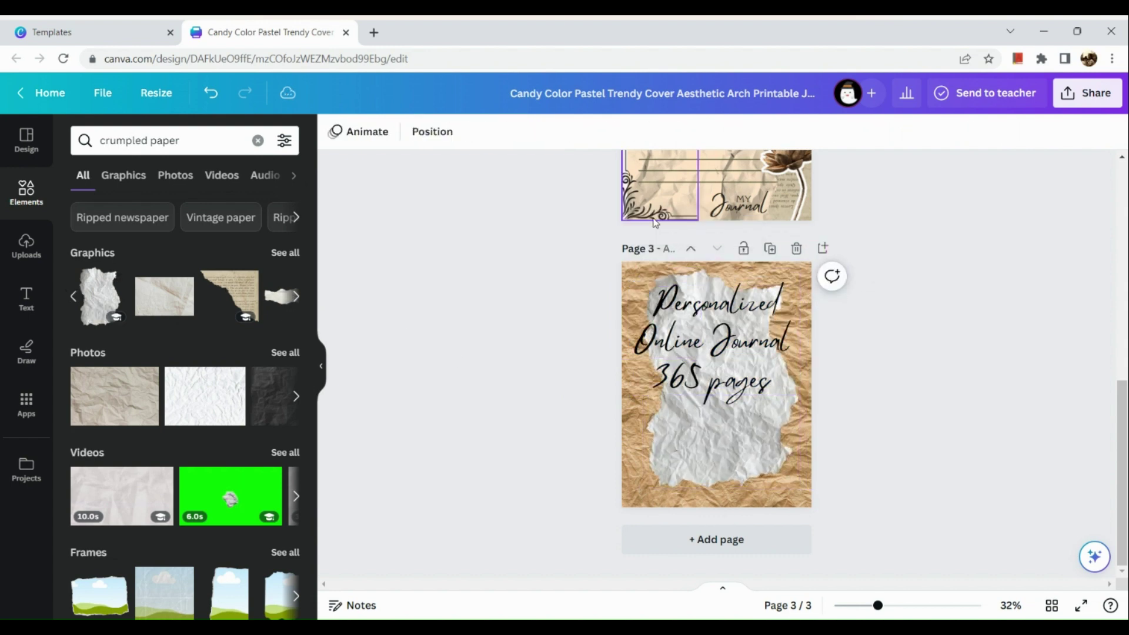
Resize the torn white paper to about 7.8 wide by 11 high so it nearly fills page 3
{"action": "left_click", "coordinate": [647, 479]}
{"action": "left_click_drag", "start_coordinate": [643, 485], "coordinate": [627, 505]}
{"action": "left_click_drag", "start_coordinate": [795, 269], "coordinate": [782, 282]}
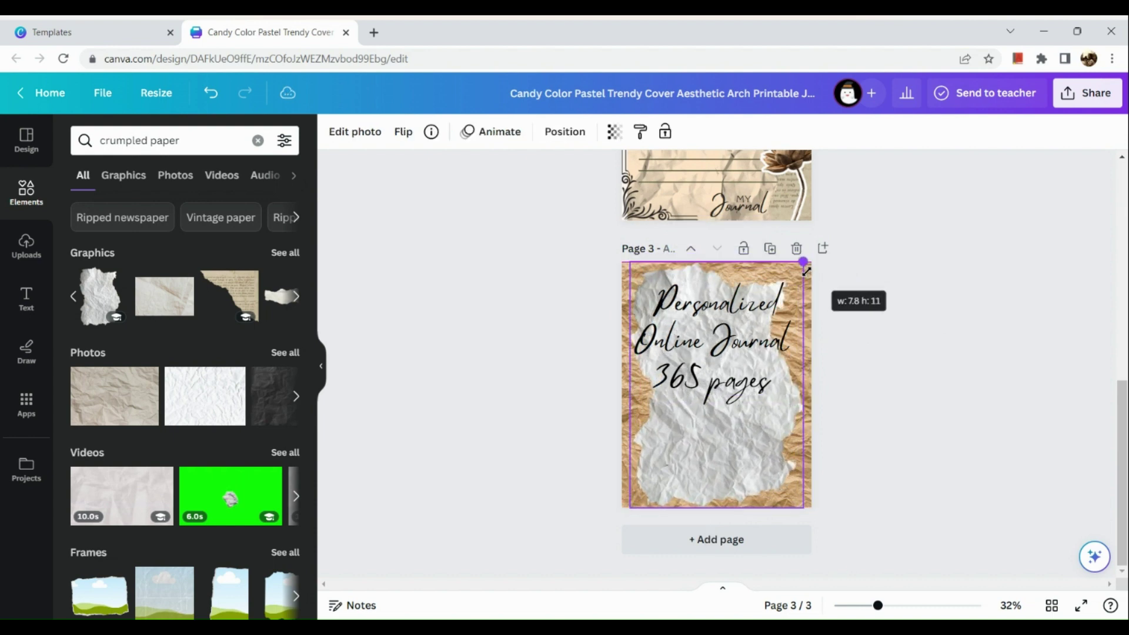
Replace "365 pages" with "500 pages" in page 3's heading, removing the blank line tried below "Personalized"
{"action": "left_click", "coordinate": [762, 346]}
{"action": "left_click", "coordinate": [780, 310]}
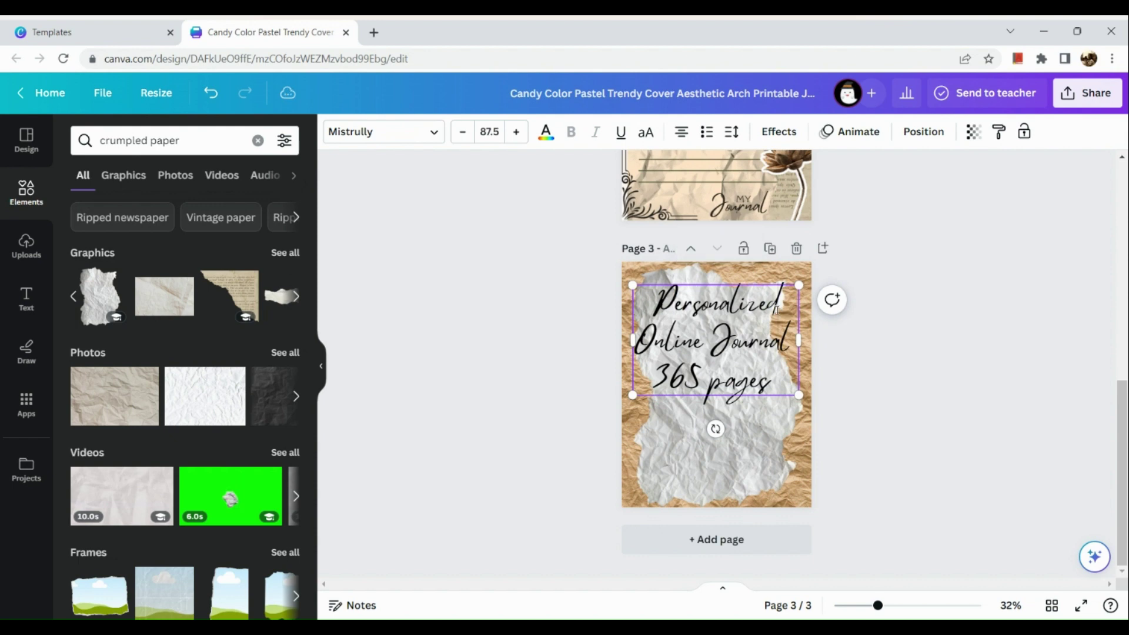
{"action": "key", "text": "Return"}
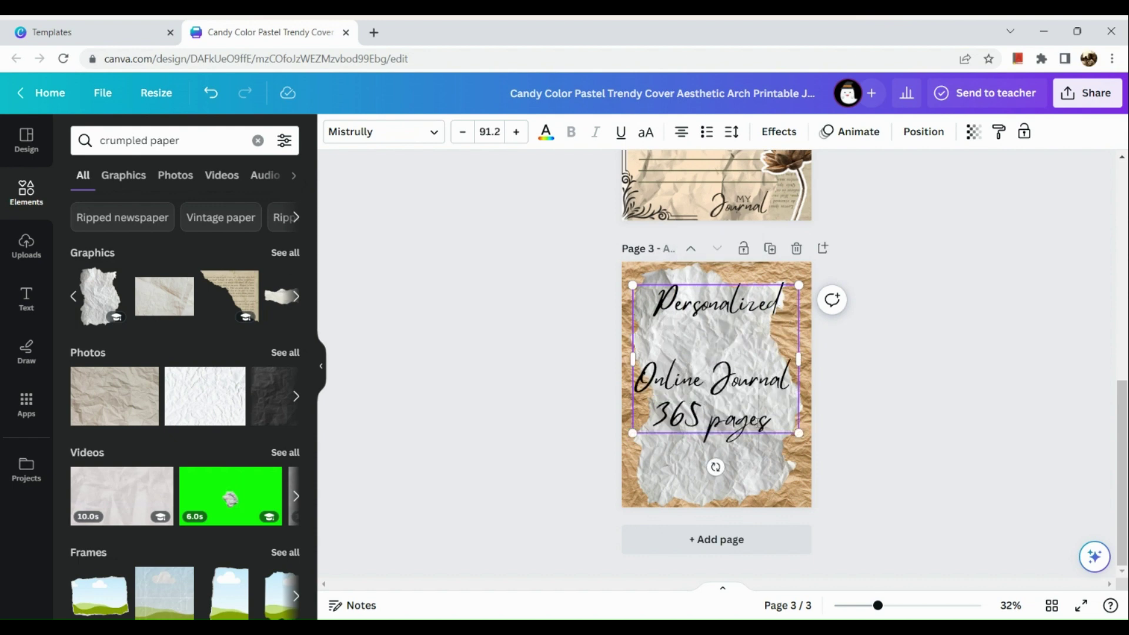
{"action": "double_click", "coordinate": [758, 419]}
{"action": "left_click_drag", "start_coordinate": [775, 419], "coordinate": [654, 415]}
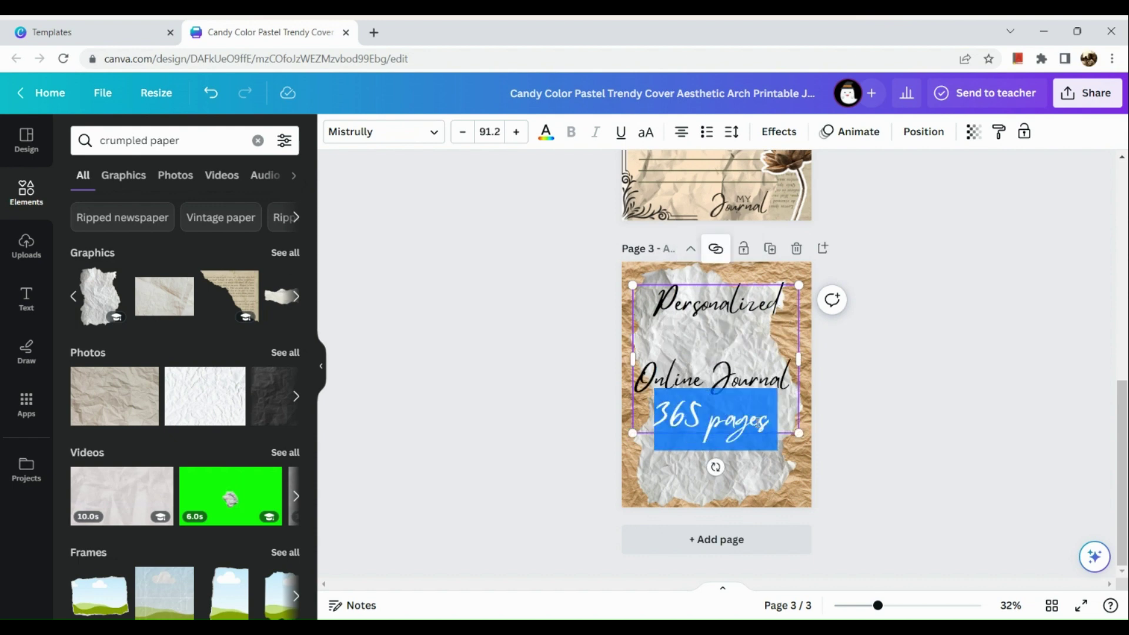
{"action": "type", "text": "500 pages"}
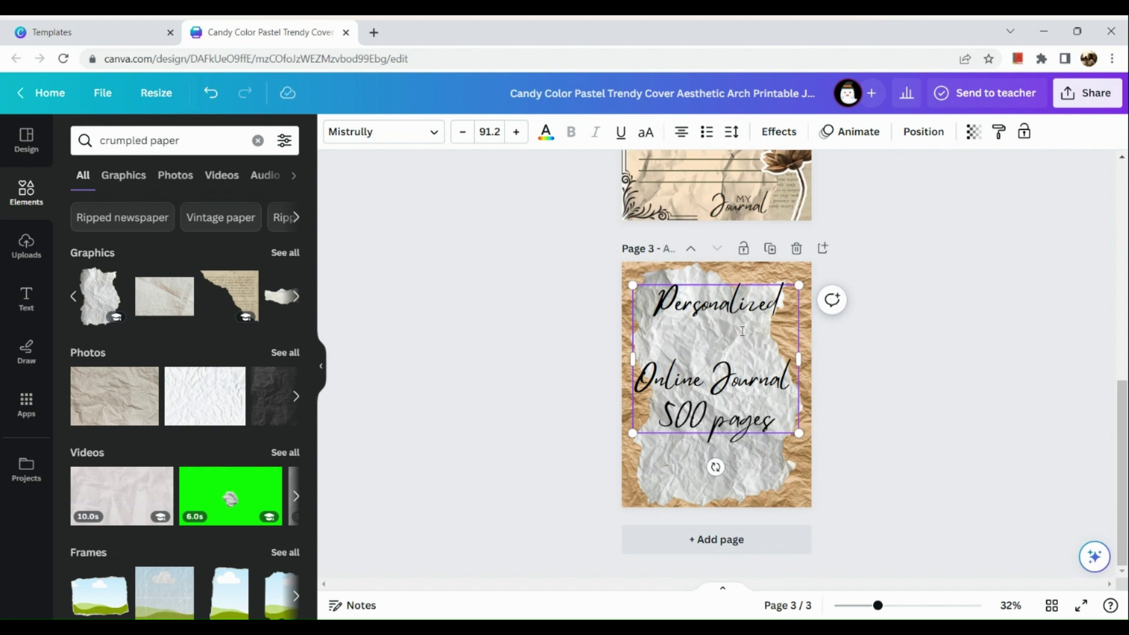
{"action": "key", "text": "BackSpace"}
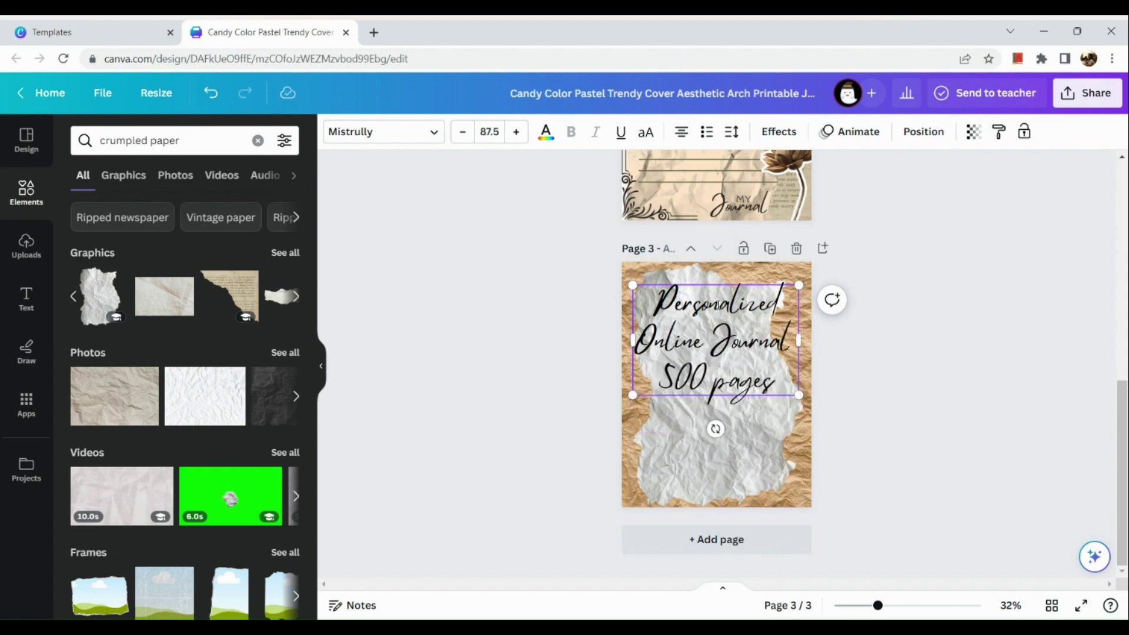
Narrow page 3's heading so "Online" and "Journal" wrap onto separate lines, and center it on the torn paper
{"action": "left_click_drag", "start_coordinate": [719, 284], "coordinate": [721, 334]}
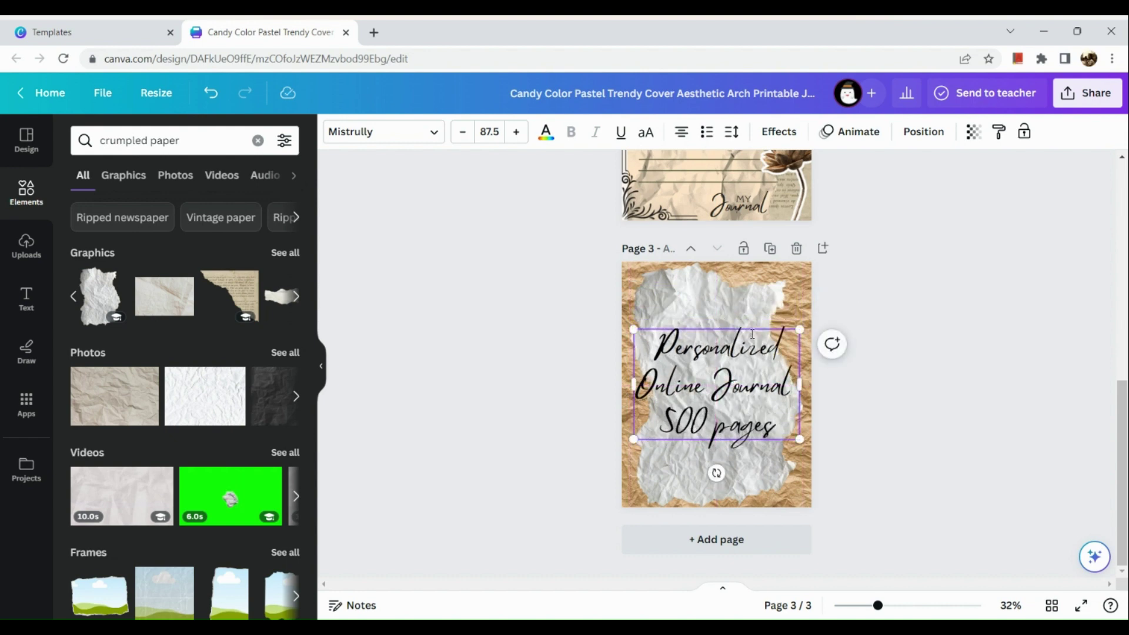
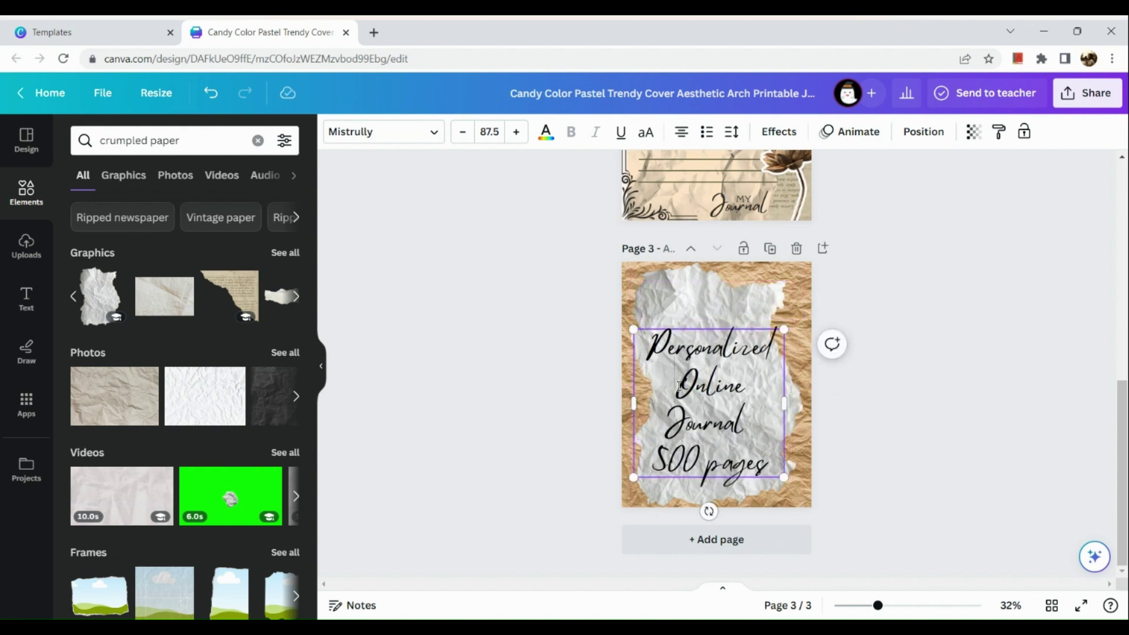
{"action": "left_click_drag", "start_coordinate": [634, 403], "coordinate": [641, 403]}
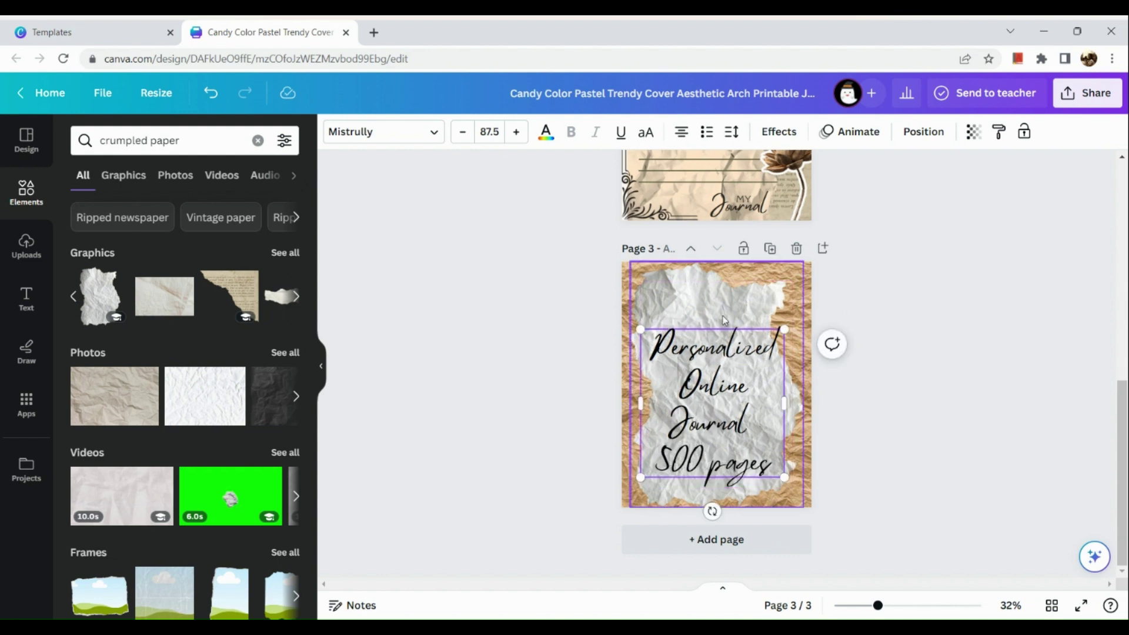
{"action": "left_click_drag", "start_coordinate": [725, 325], "coordinate": [728, 309]}
{"action": "left_click", "coordinate": [965, 396]}
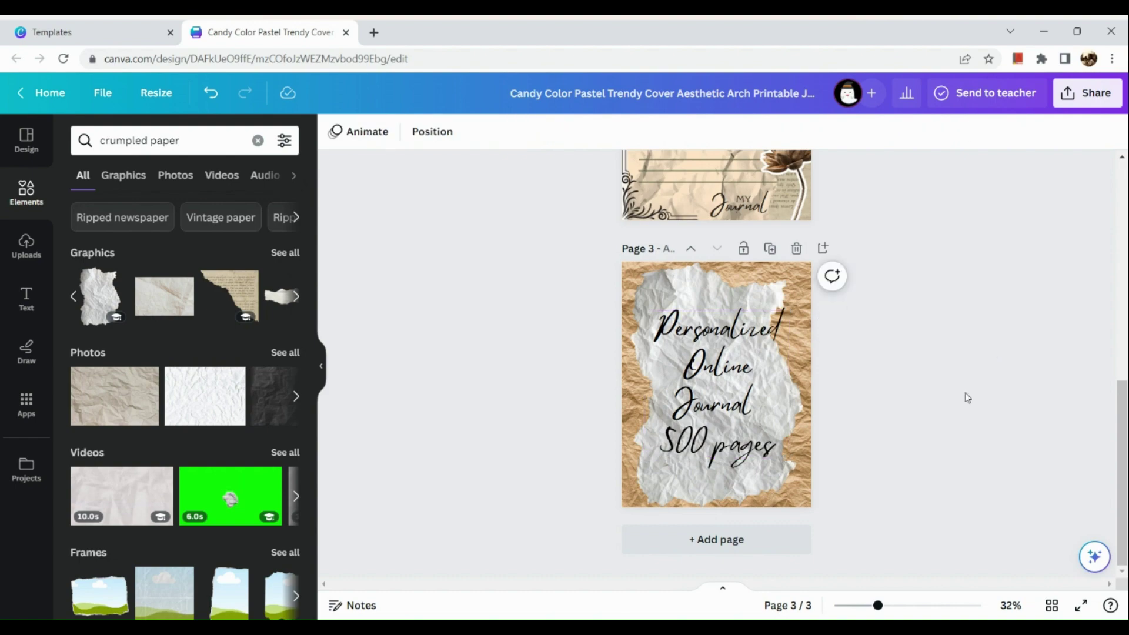
Review the journal's pages and download all three as PNG
{"action": "scroll", "coordinate": [950, 415], "scroll_direction": "up", "scroll_amount": 3}
{"action": "scroll", "coordinate": [950, 415], "scroll_direction": "up", "scroll_amount": 5}
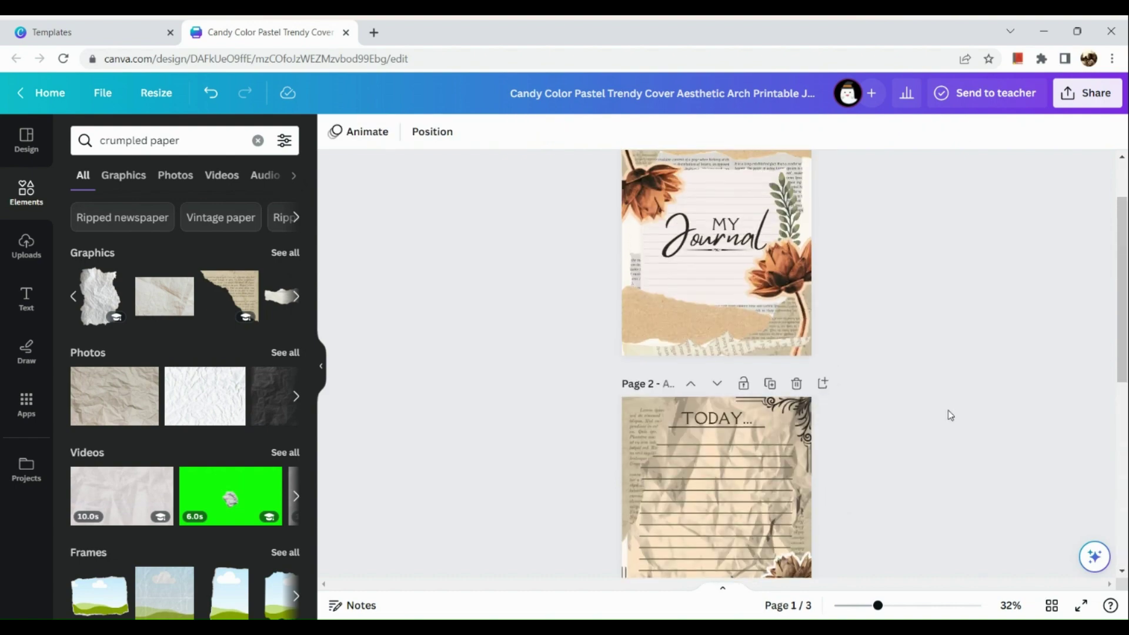
{"action": "scroll", "coordinate": [950, 415], "scroll_direction": "down", "scroll_amount": 4}
{"action": "scroll", "coordinate": [951, 415], "scroll_direction": "down", "scroll_amount": 2}
{"action": "scroll", "coordinate": [784, 482], "scroll_direction": "up", "scroll_amount": 2}
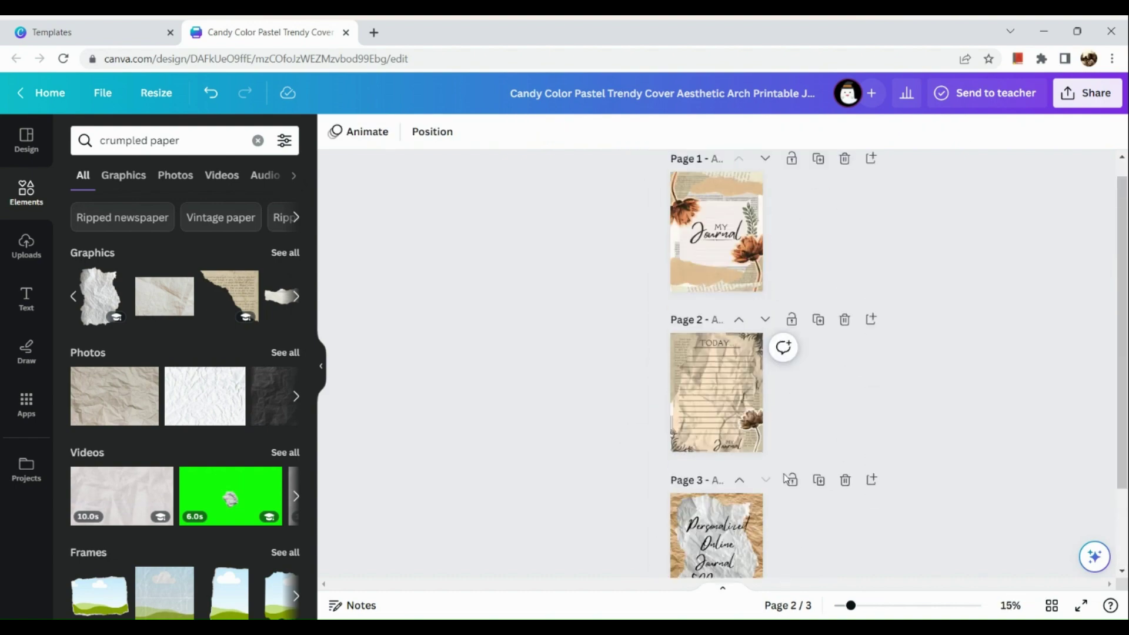
{"action": "scroll", "coordinate": [786, 480], "scroll_direction": "down", "scroll_amount": 2}
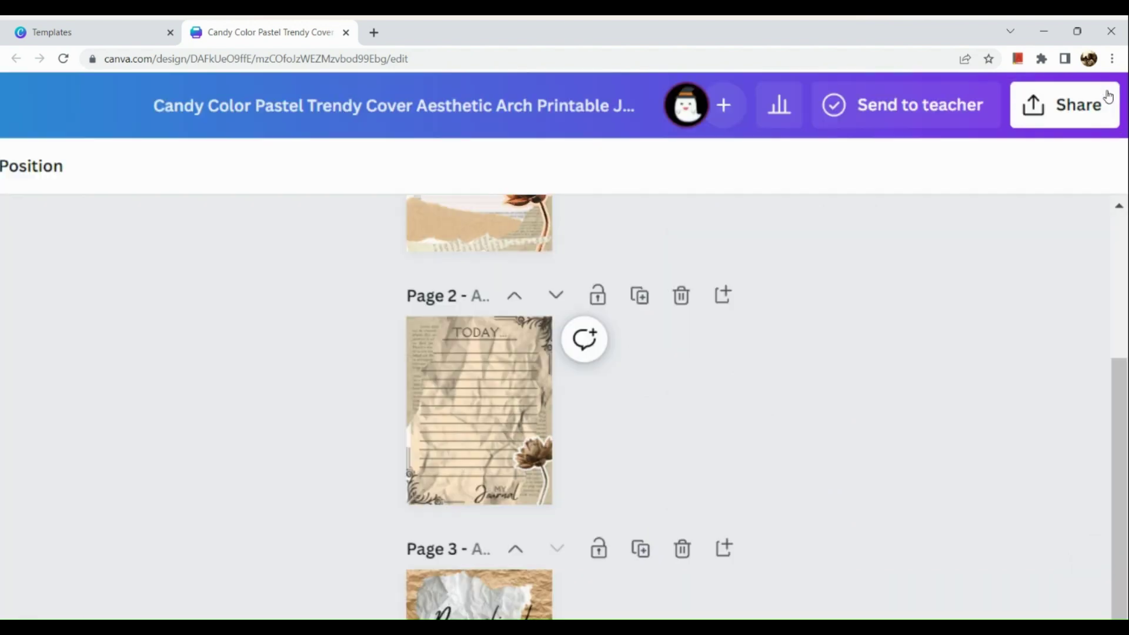
{"action": "left_click", "coordinate": [1115, 89]}
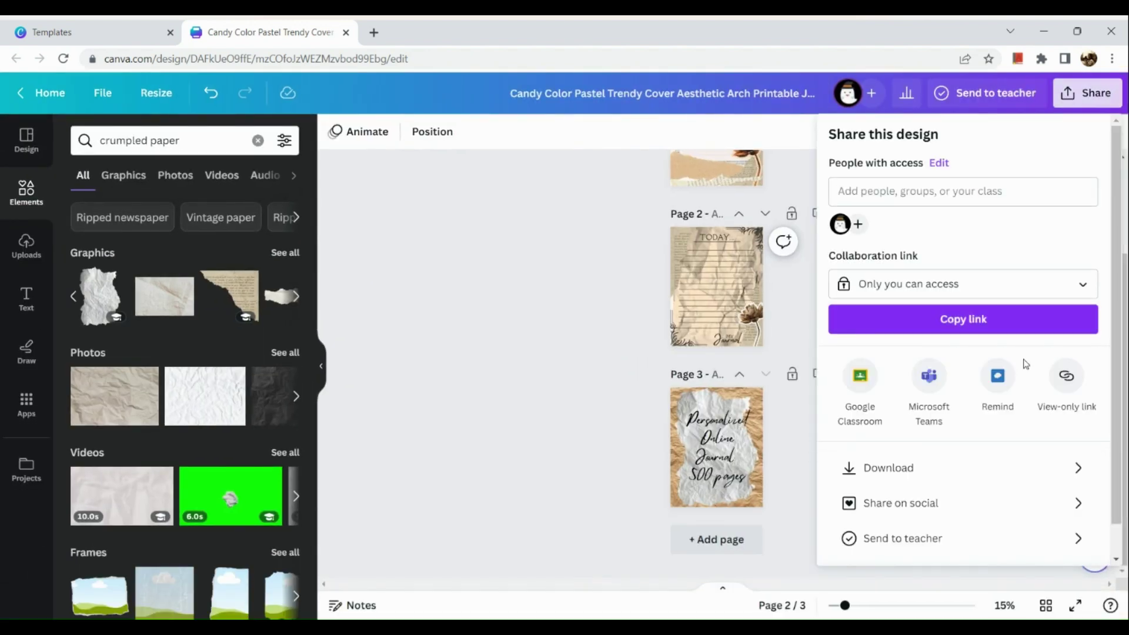
{"action": "scroll", "coordinate": [994, 471], "scroll_direction": "down", "scroll_amount": 1}
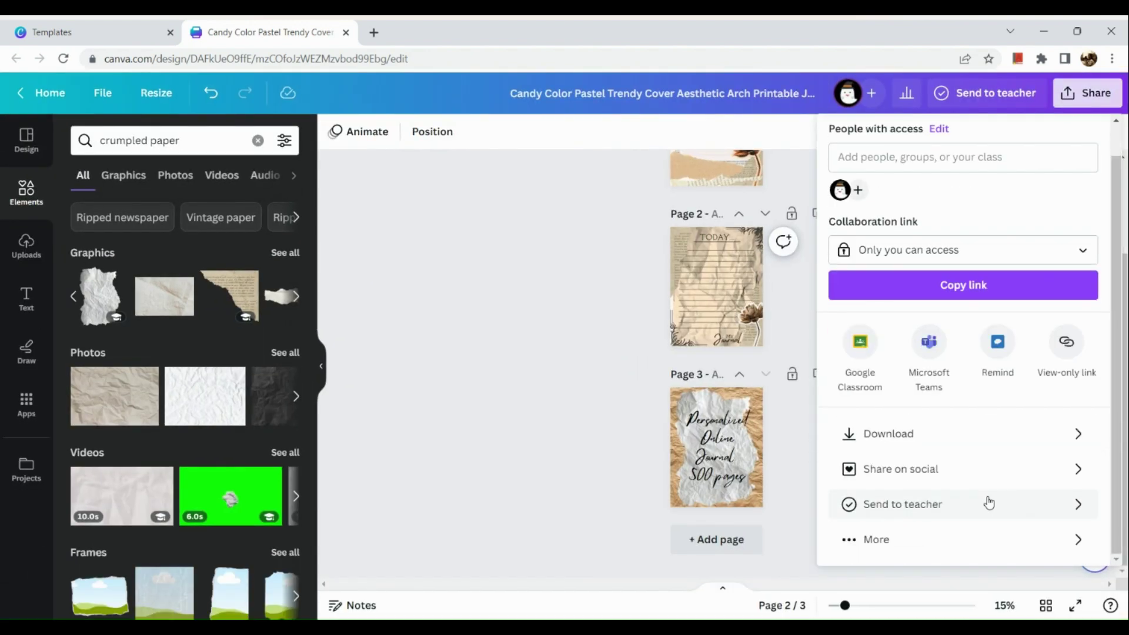
{"action": "left_click", "coordinate": [1000, 431]}
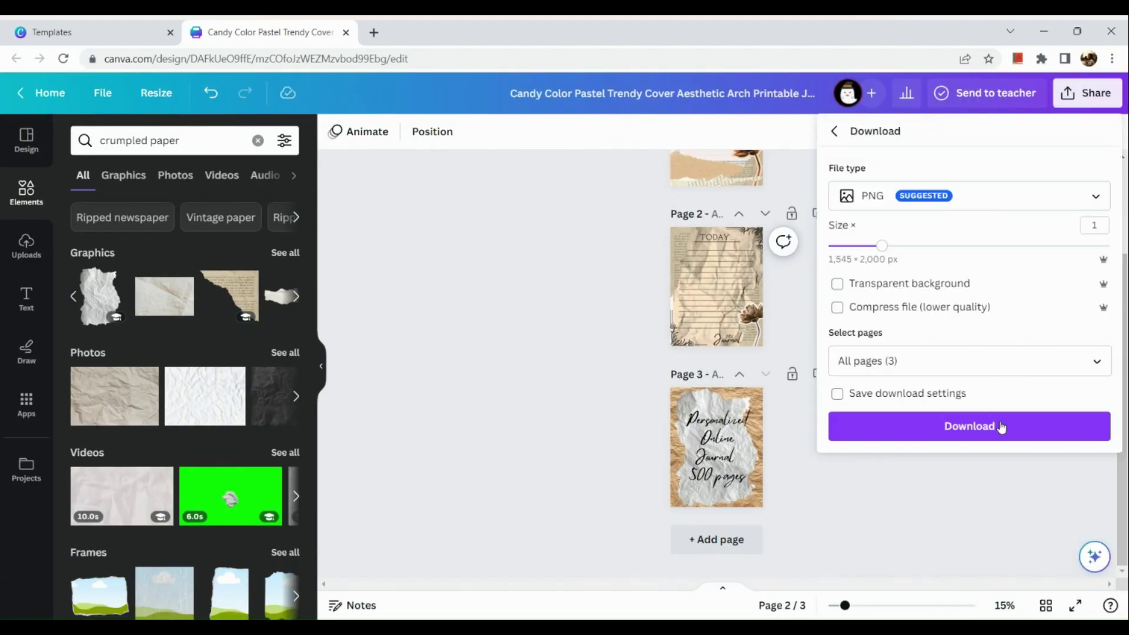
{"action": "left_click", "coordinate": [912, 434]}
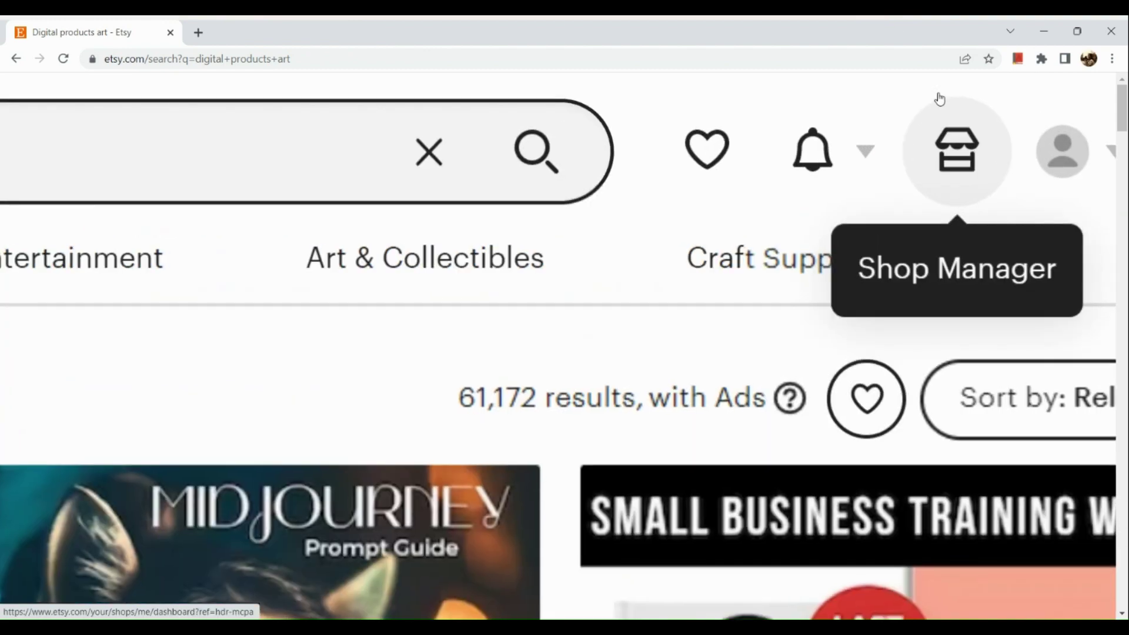
Switch to Etsy, open the shop's listings in Shop Manager, and start a new listing
{"action": "left_click", "coordinate": [952, 128]}
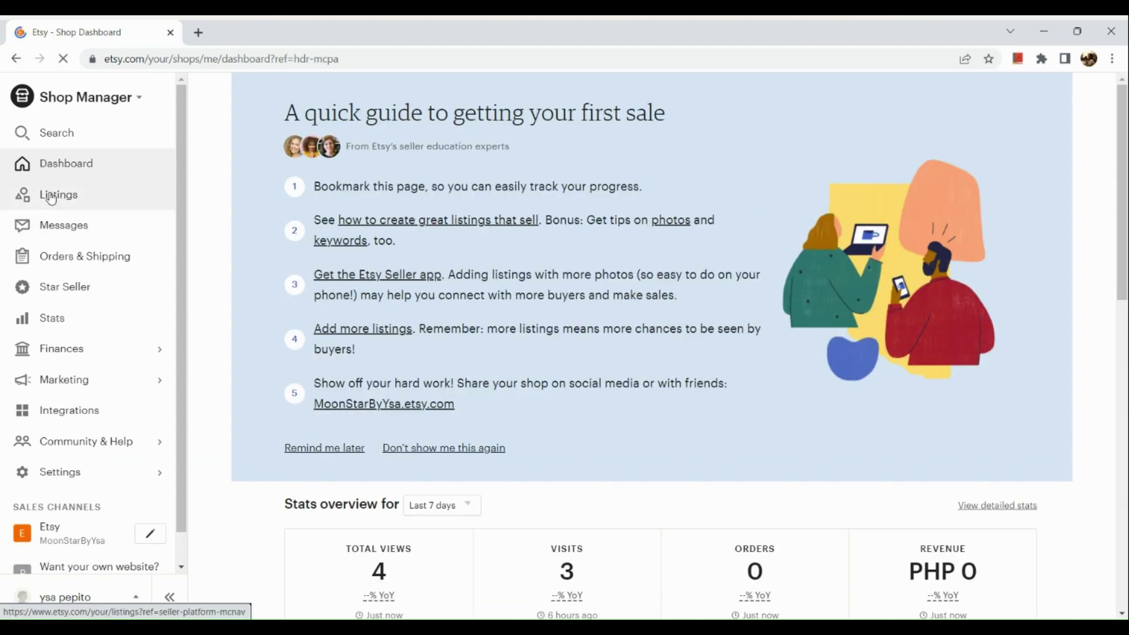
{"action": "scroll", "coordinate": [51, 199], "scroll_direction": "up", "scroll_amount": 5, "text": "ctrl"}
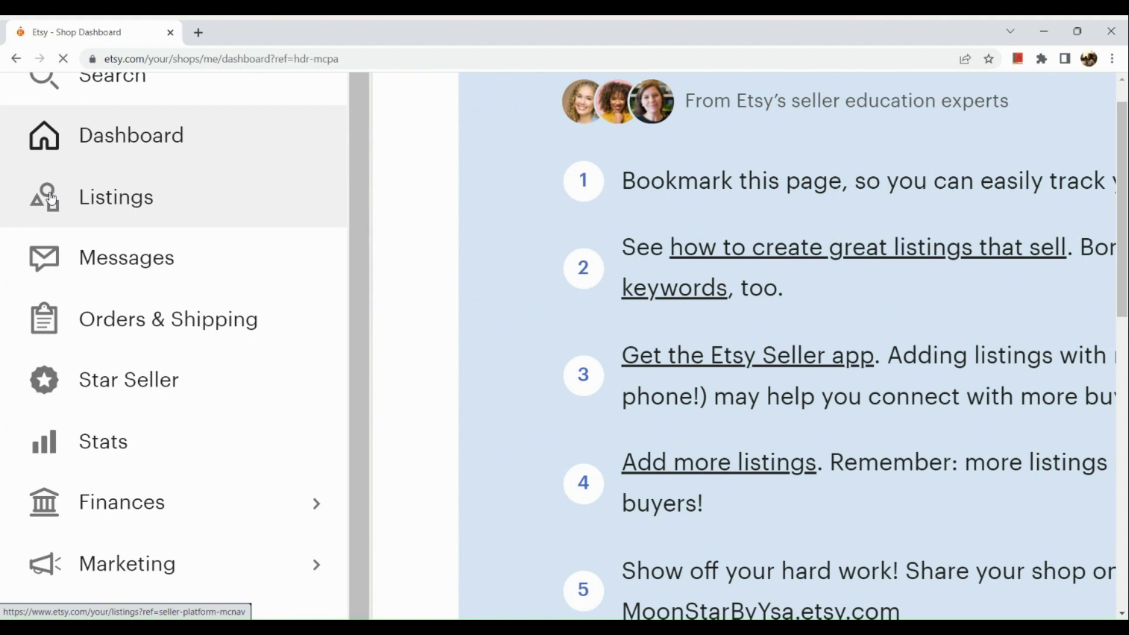
{"action": "left_click", "coordinate": [51, 199]}
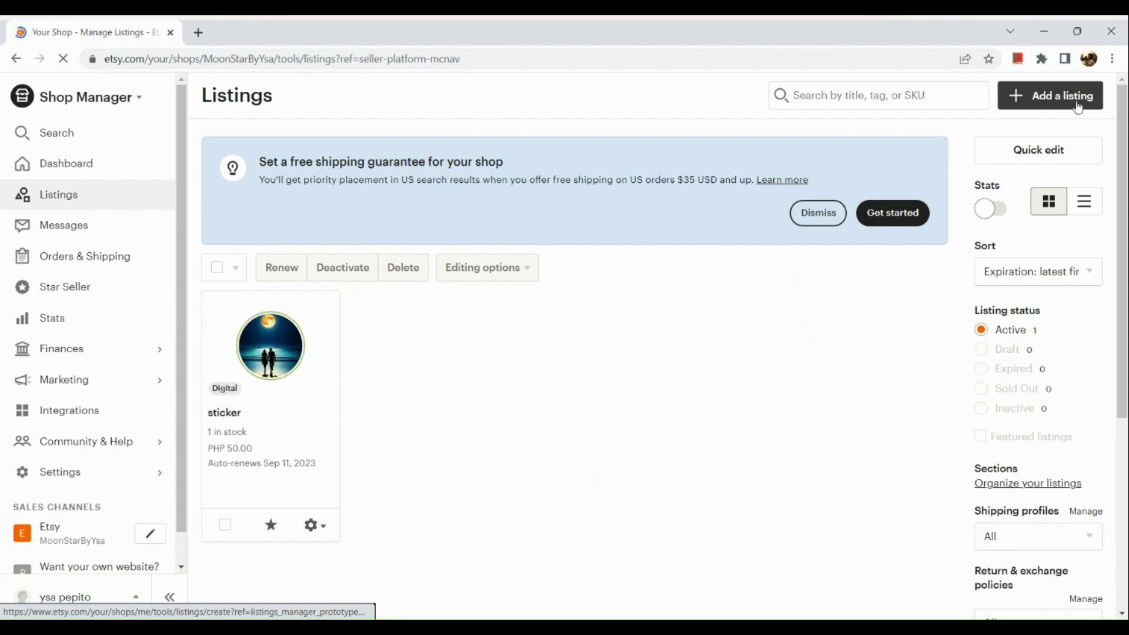
{"action": "scroll", "coordinate": [1079, 106], "scroll_direction": "up", "scroll_amount": 4, "text": "ctrl"}
{"action": "left_click", "coordinate": [1079, 106]}
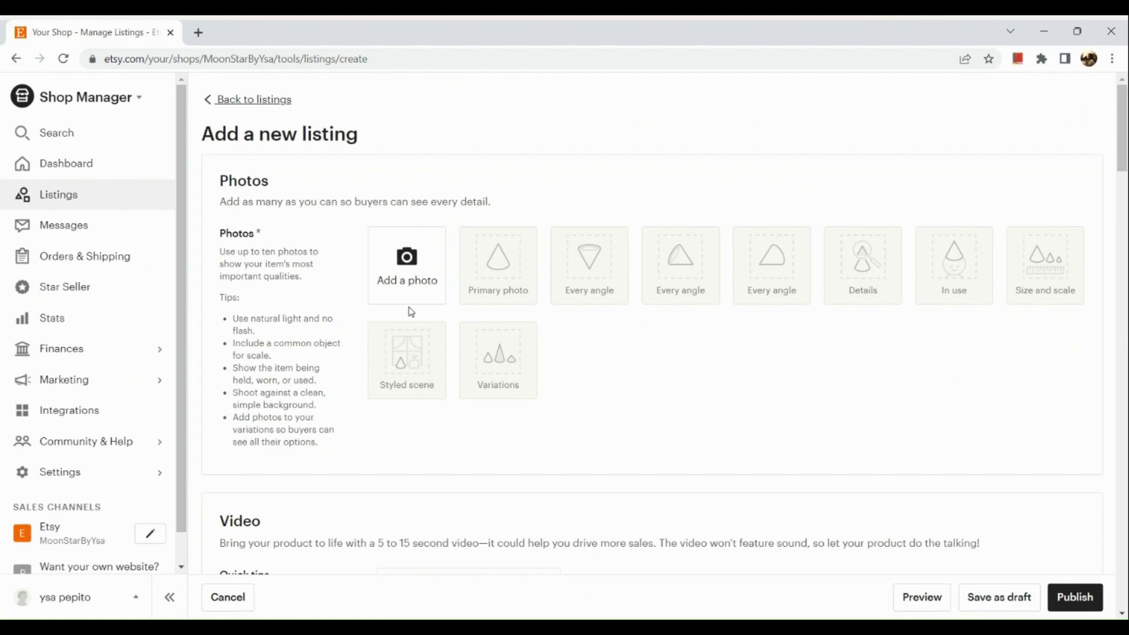
Add the downloaded image "Candy Color Pastel Trendy Cover Aesthetic Arch Printable Journal (2)" as the new listing's first photo
{"action": "scroll", "coordinate": [261, 342], "scroll_direction": "up", "scroll_amount": 4, "text": "ctrl"}
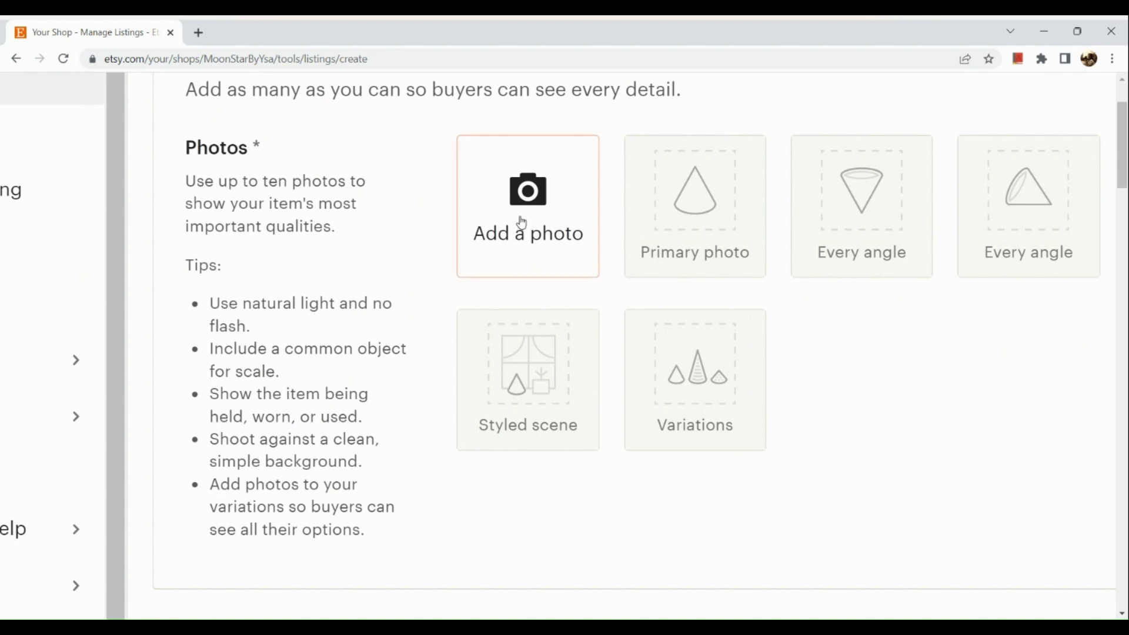
{"action": "left_click", "coordinate": [548, 177]}
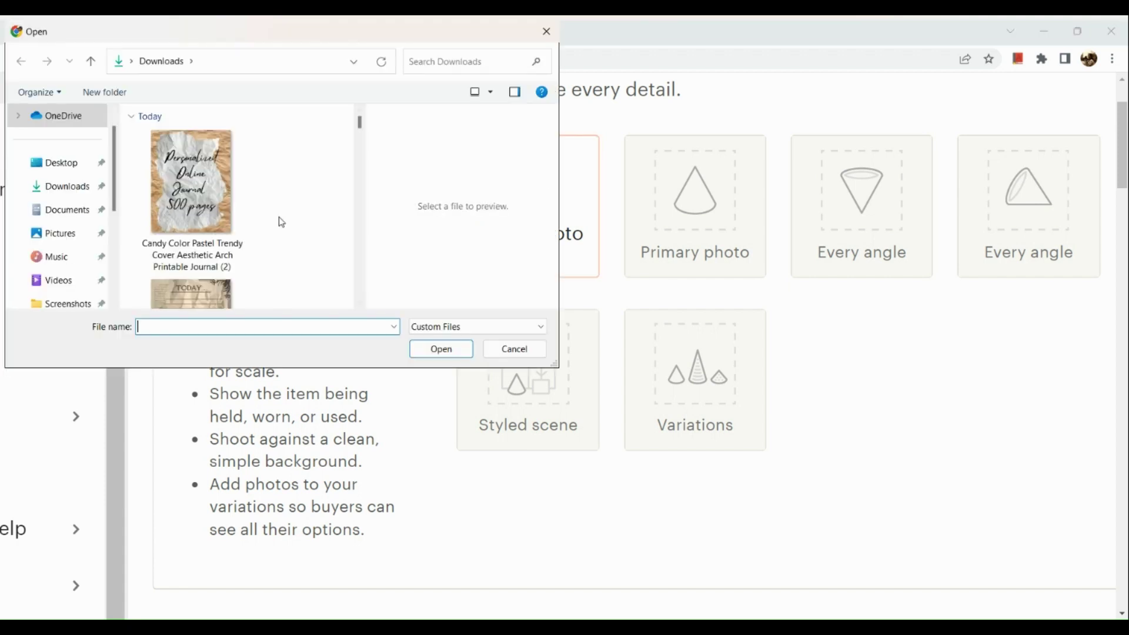
{"action": "scroll", "coordinate": [281, 222], "scroll_direction": "down", "scroll_amount": 2}
{"action": "scroll", "coordinate": [281, 222], "scroll_direction": "up", "scroll_amount": 2}
{"action": "double_click", "coordinate": [212, 187]}
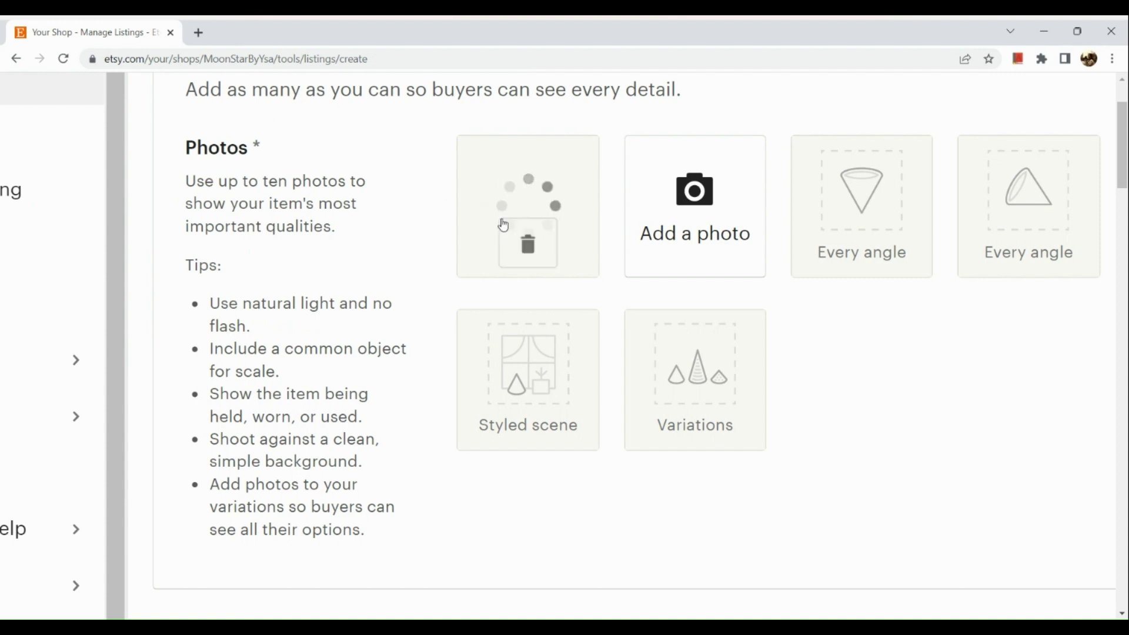
Add the downloaded image "Candy Color Pastel Trendy Cover Aesthetic Arch Printable Journal" as the listing's second photo
{"action": "left_click", "coordinate": [698, 208]}
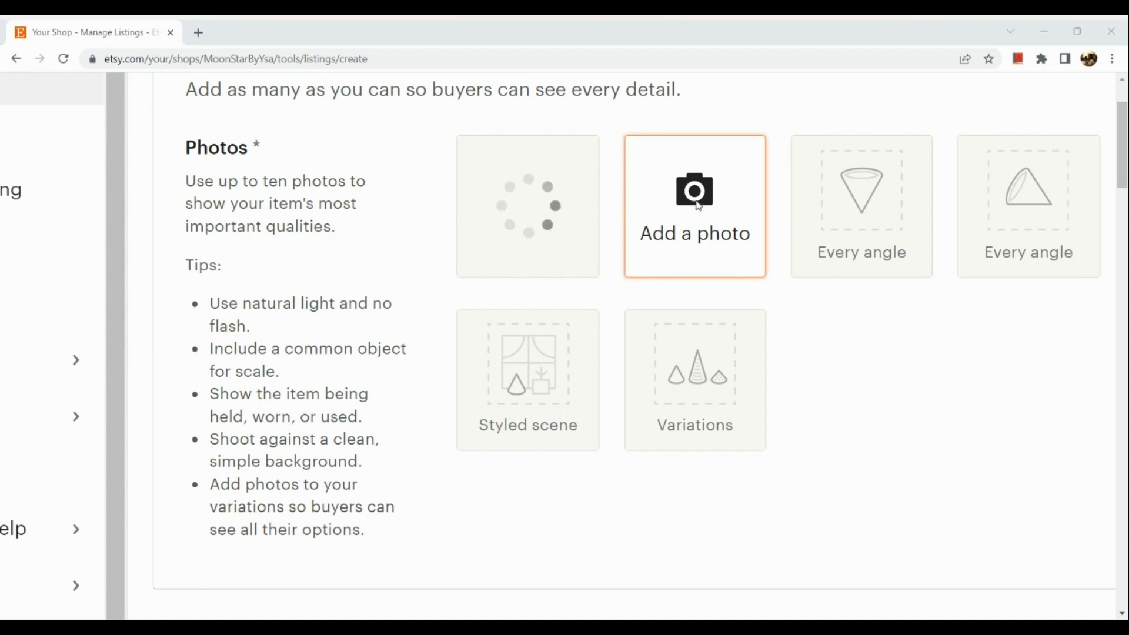
{"action": "scroll", "coordinate": [194, 224], "scroll_direction": "down", "scroll_amount": 2}
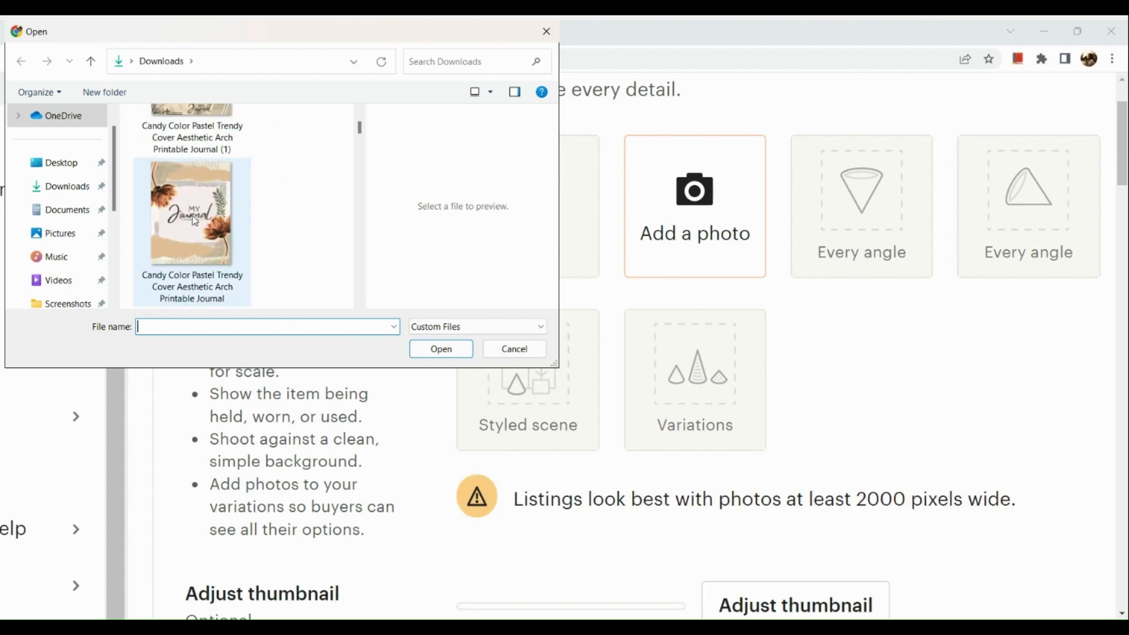
{"action": "double_click", "coordinate": [194, 225]}
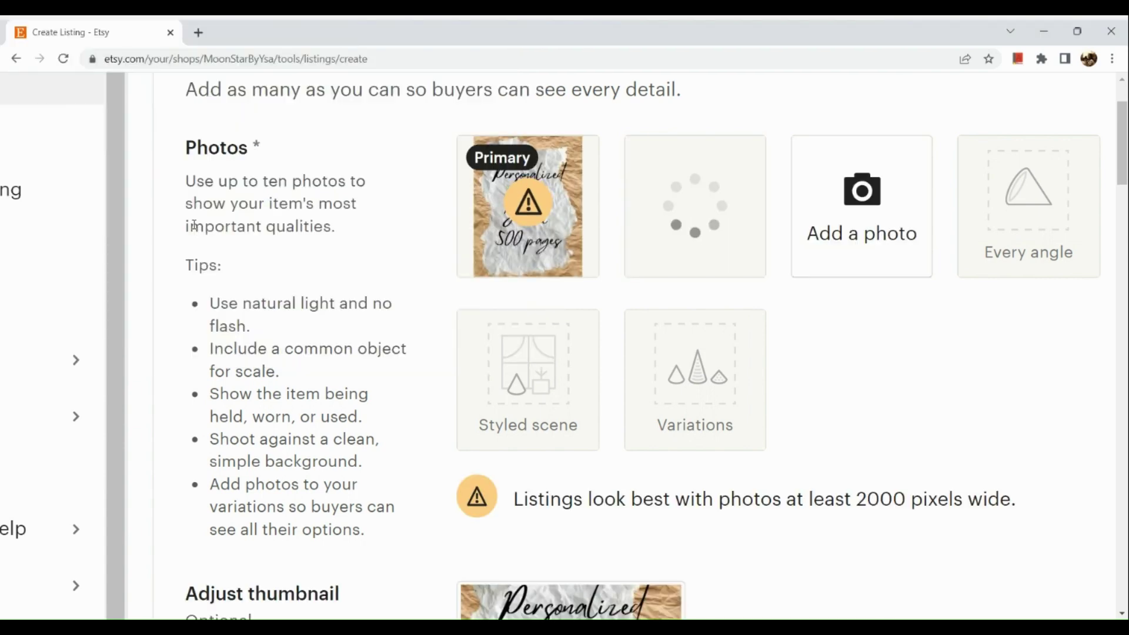
{"action": "scroll", "coordinate": [450, 420], "scroll_direction": "down", "scroll_amount": 4}
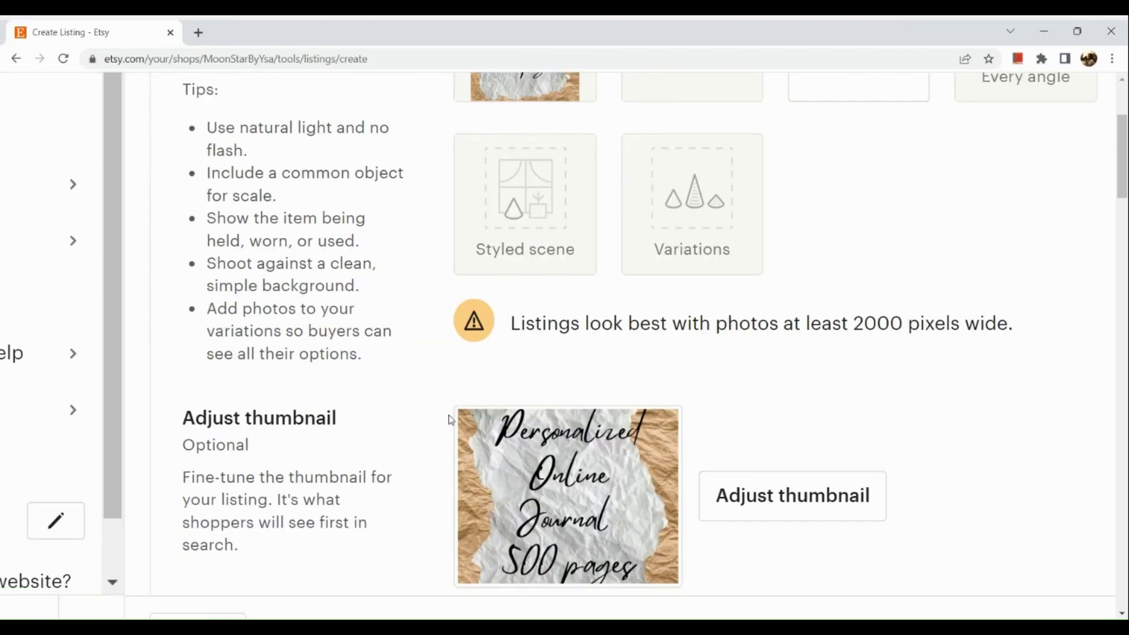
Add the downloaded image "Candy Color Pastel Trendy Cover Aesthetic Arch Printable Journal (1)" as the listing's third photo
{"action": "scroll", "coordinate": [451, 420], "scroll_direction": "up", "scroll_amount": 4}
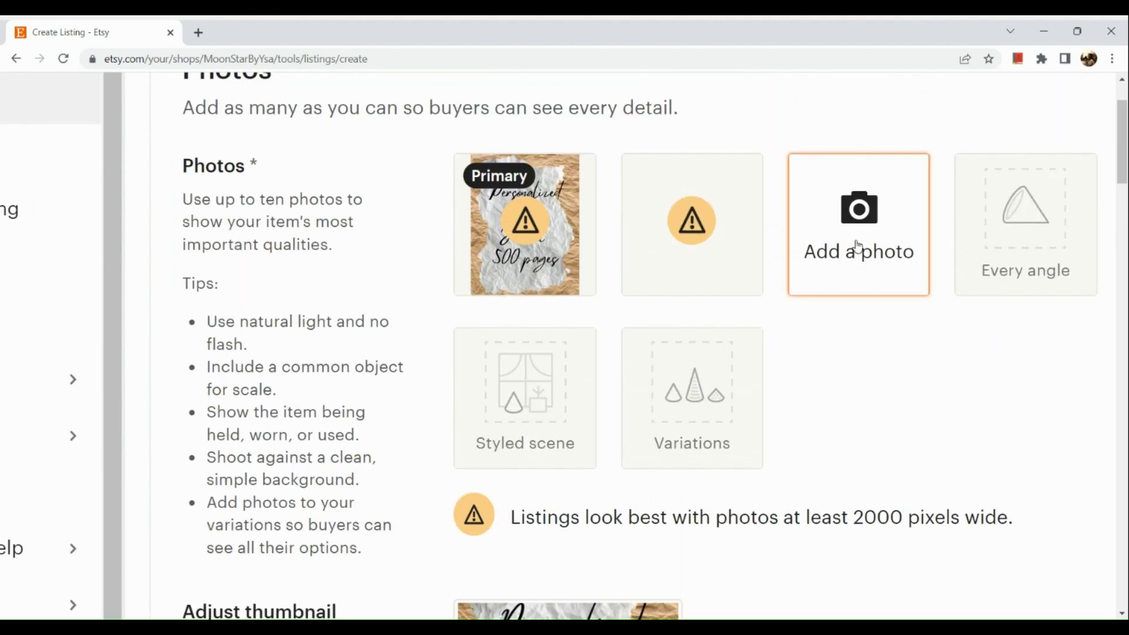
{"action": "left_click", "coordinate": [859, 246]}
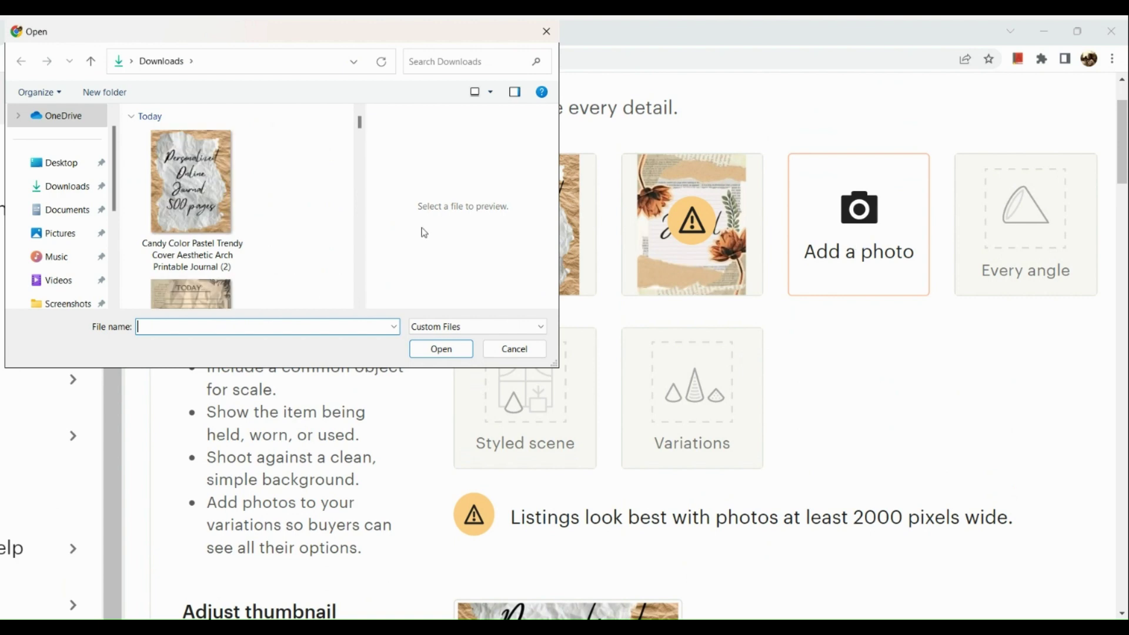
{"action": "scroll", "coordinate": [267, 238], "scroll_direction": "down", "scroll_amount": 4}
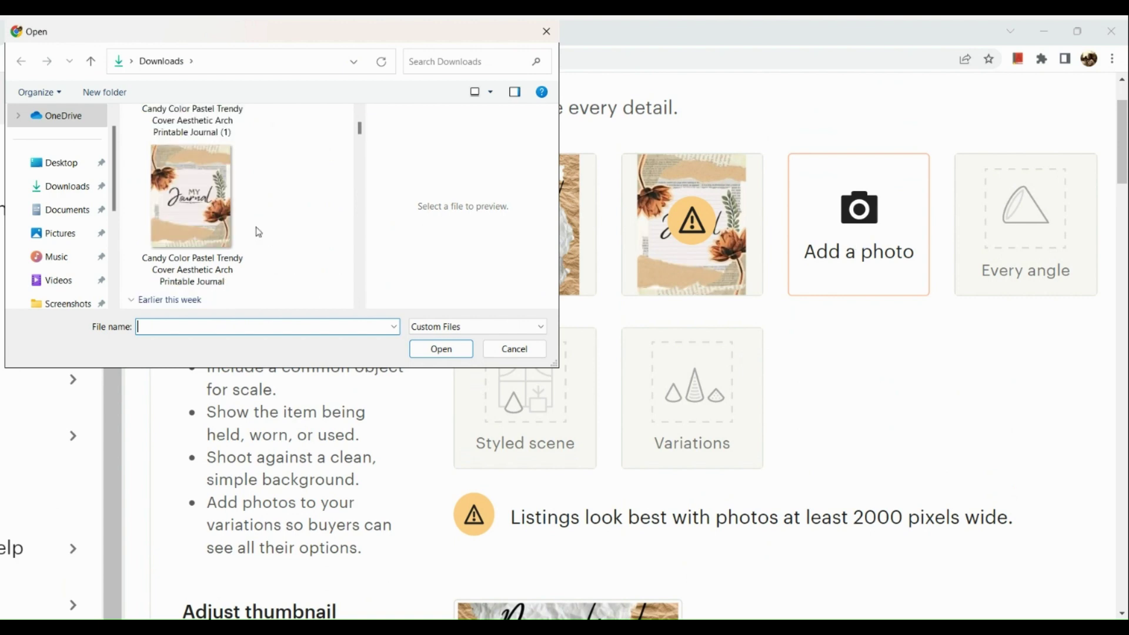
{"action": "scroll", "coordinate": [259, 232], "scroll_direction": "up", "scroll_amount": 3}
{"action": "scroll", "coordinate": [257, 219], "scroll_direction": "down", "scroll_amount": 5}
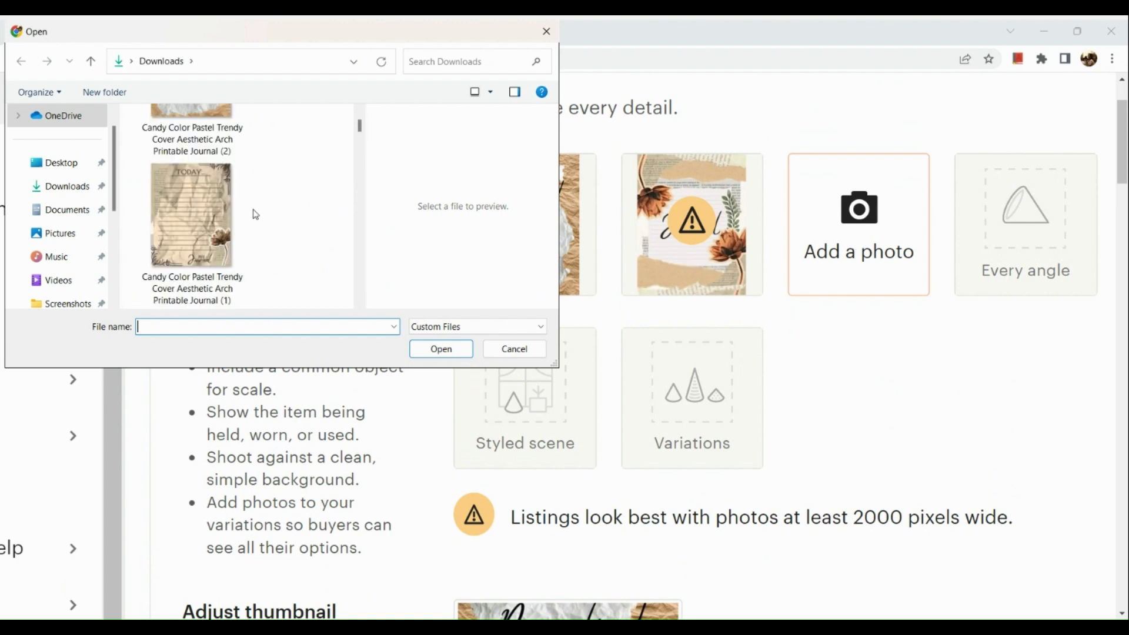
{"action": "scroll", "coordinate": [256, 215], "scroll_direction": "up", "scroll_amount": 3}
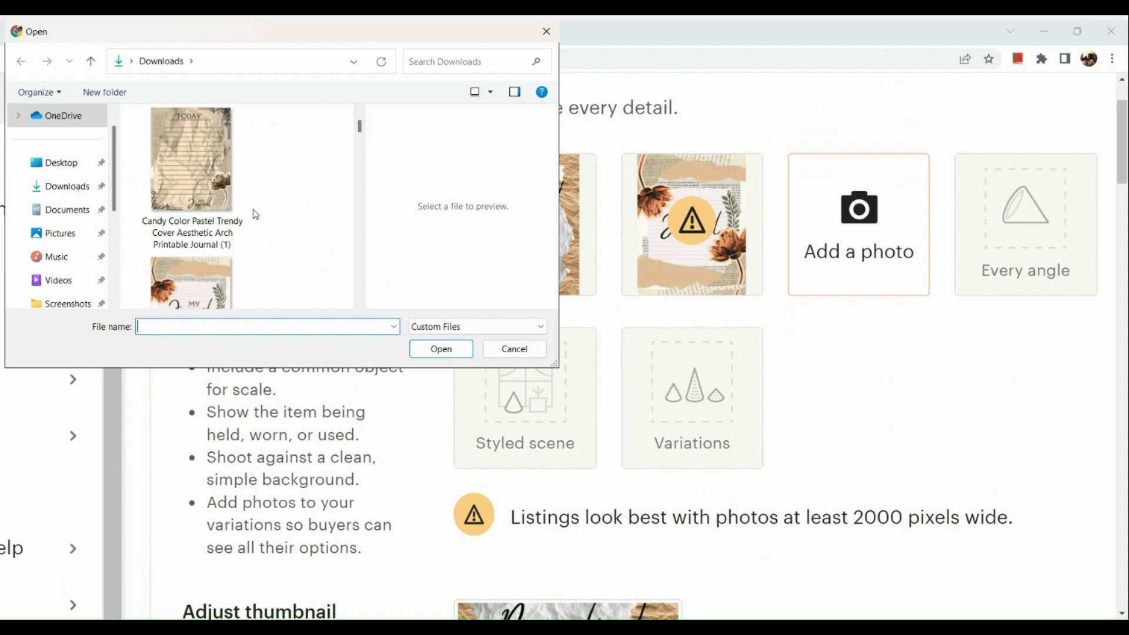
{"action": "double_click", "coordinate": [173, 147]}
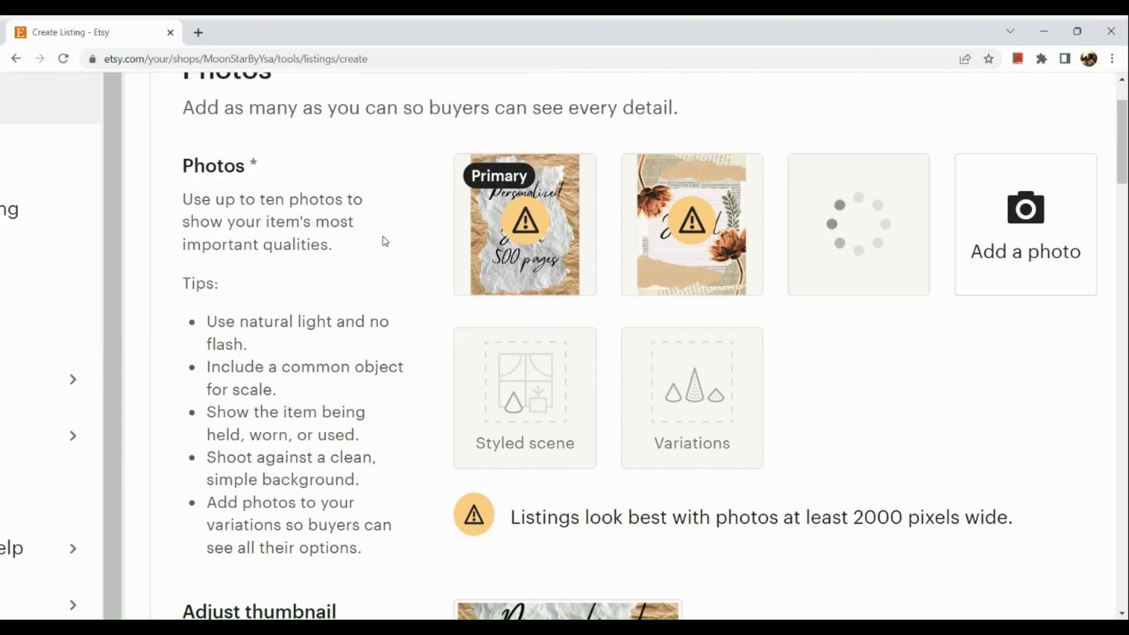
{"action": "scroll", "coordinate": [439, 361], "scroll_direction": "down", "scroll_amount": 6}
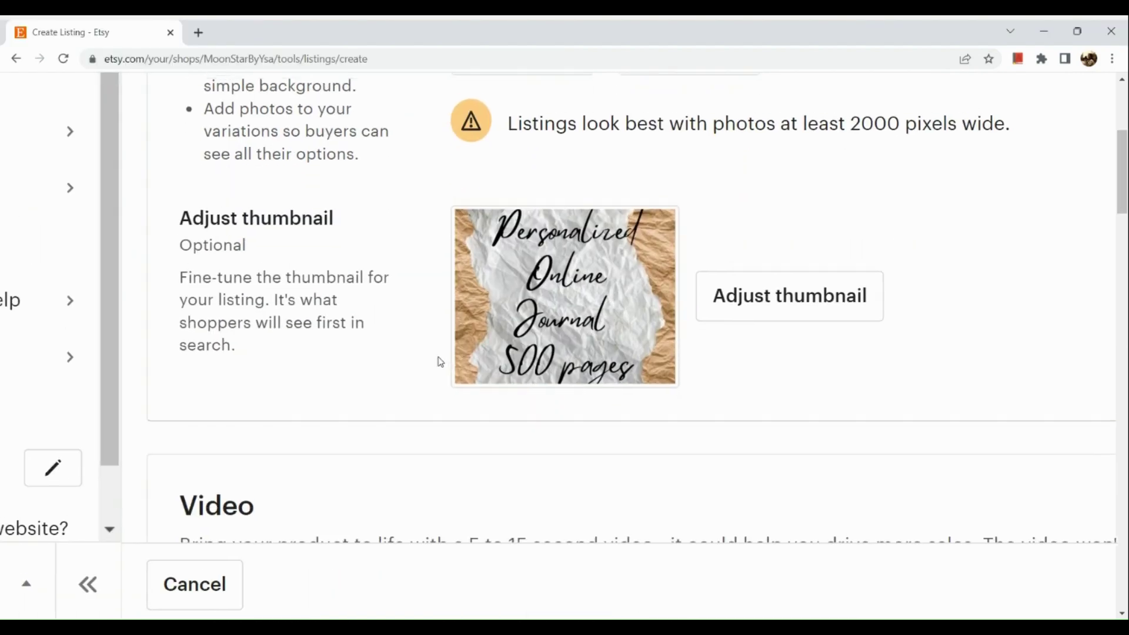
{"action": "scroll", "coordinate": [439, 360], "scroll_direction": "up", "scroll_amount": 4}
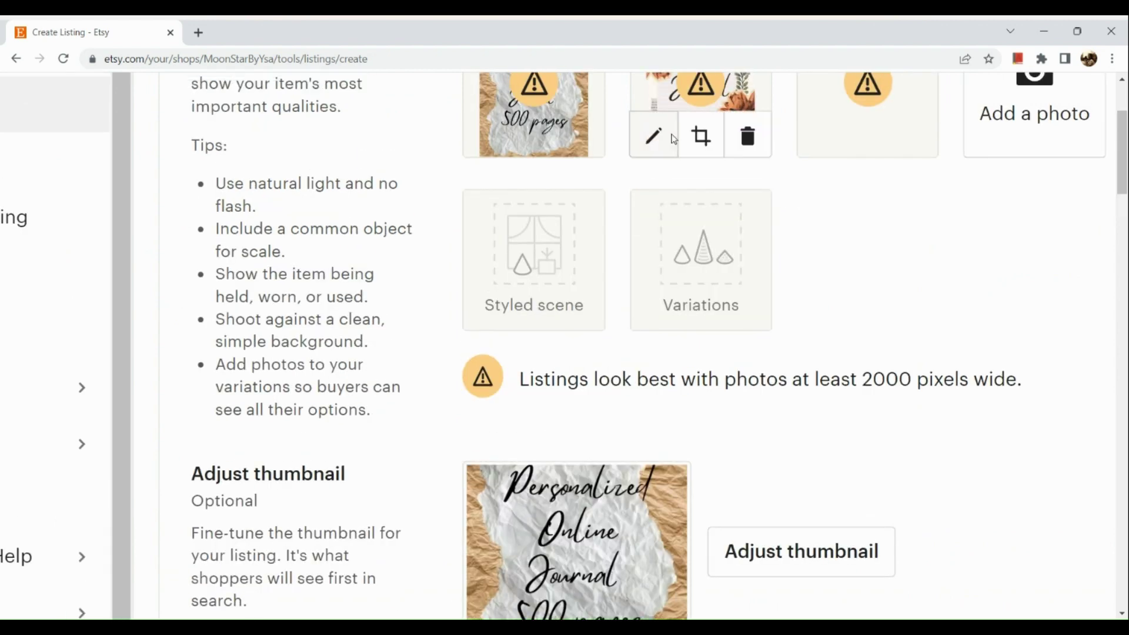
{"action": "left_click", "coordinate": [673, 138]}
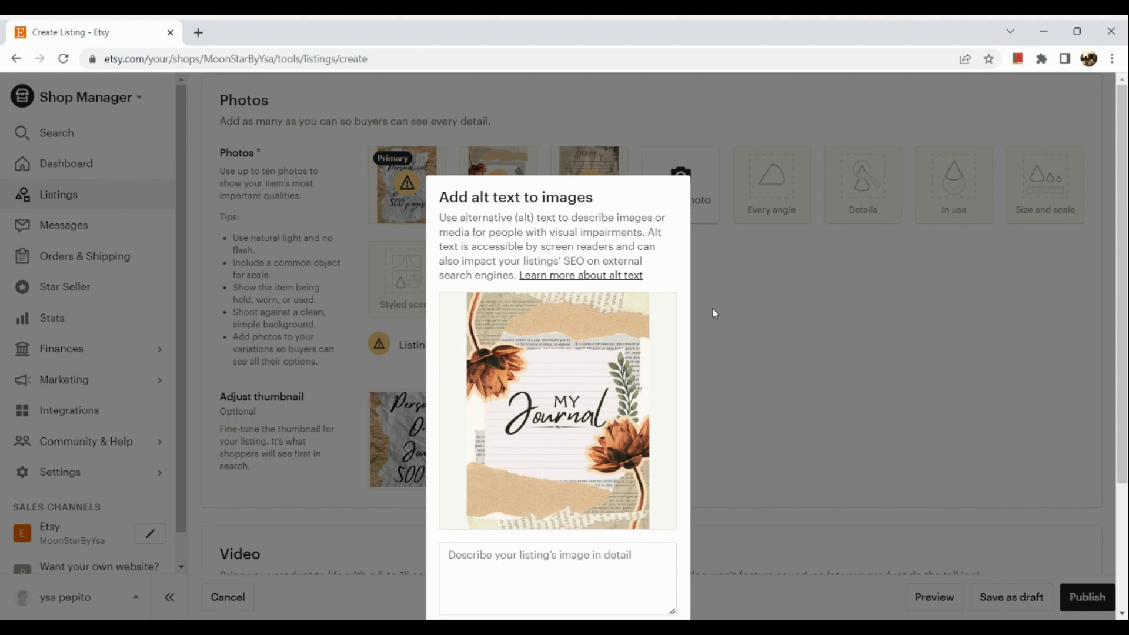
{"action": "scroll", "coordinate": [713, 309], "scroll_direction": "down", "scroll_amount": 2}
{"action": "scroll", "coordinate": [713, 309], "scroll_direction": "down", "scroll_amount": 2}
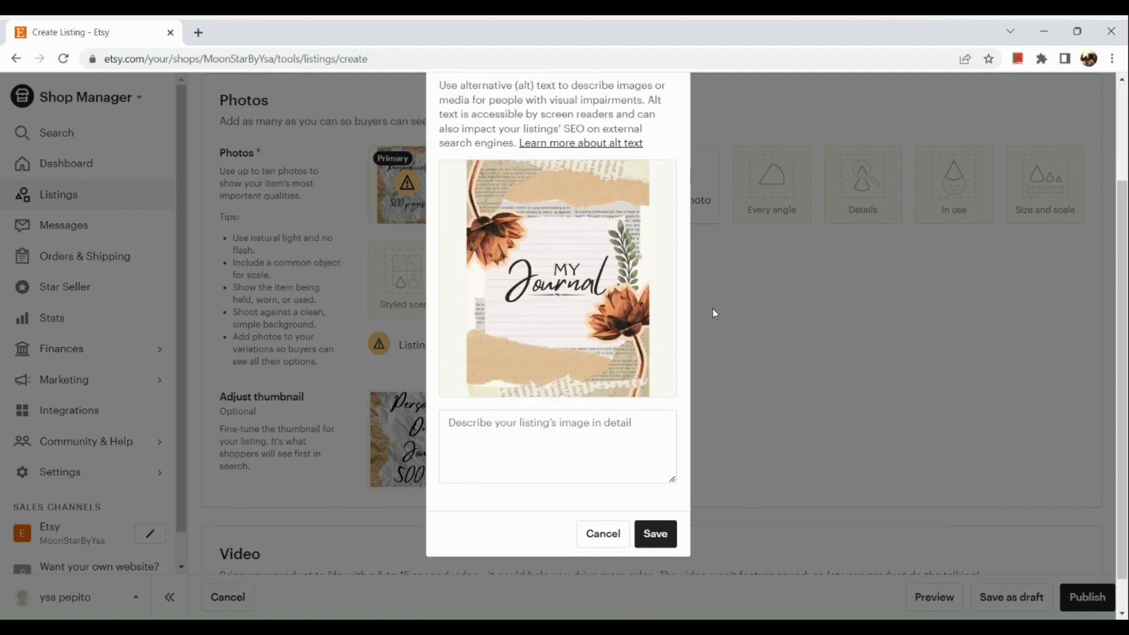
{"action": "left_click", "coordinate": [713, 309]}
Crop the second photo, the "My Journal" cover, to a 3:4 ratio and save the crop
{"action": "mouse_move", "coordinate": [538, 202]}
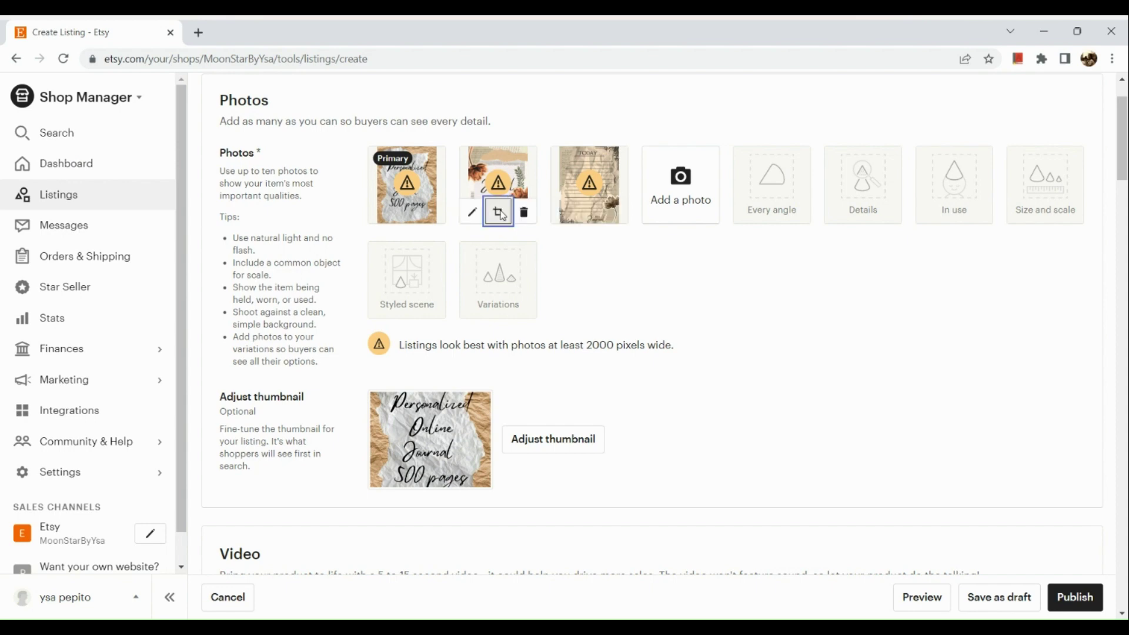
{"action": "left_click", "coordinate": [499, 213]}
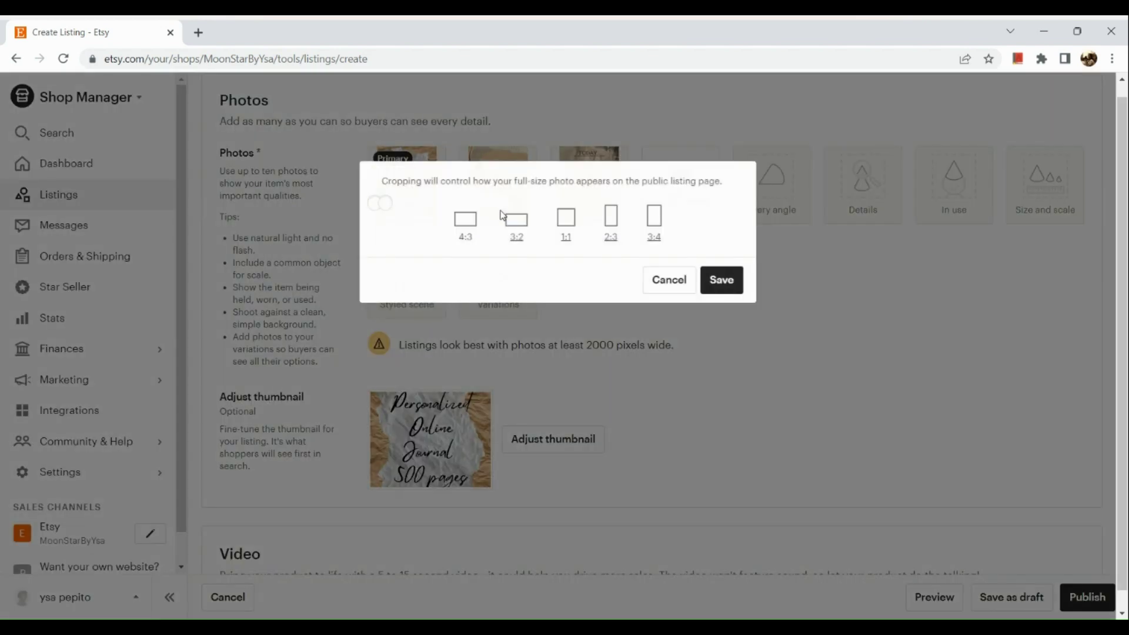
{"action": "left_click", "coordinate": [612, 223]}
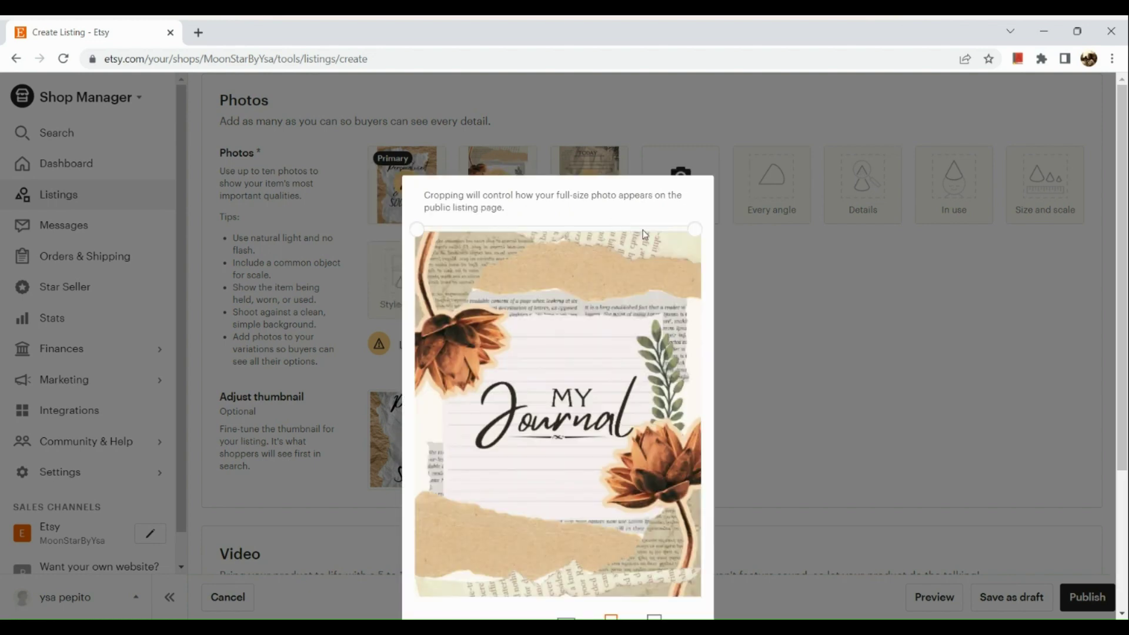
{"action": "scroll", "coordinate": [630, 356], "scroll_direction": "down", "scroll_amount": 2}
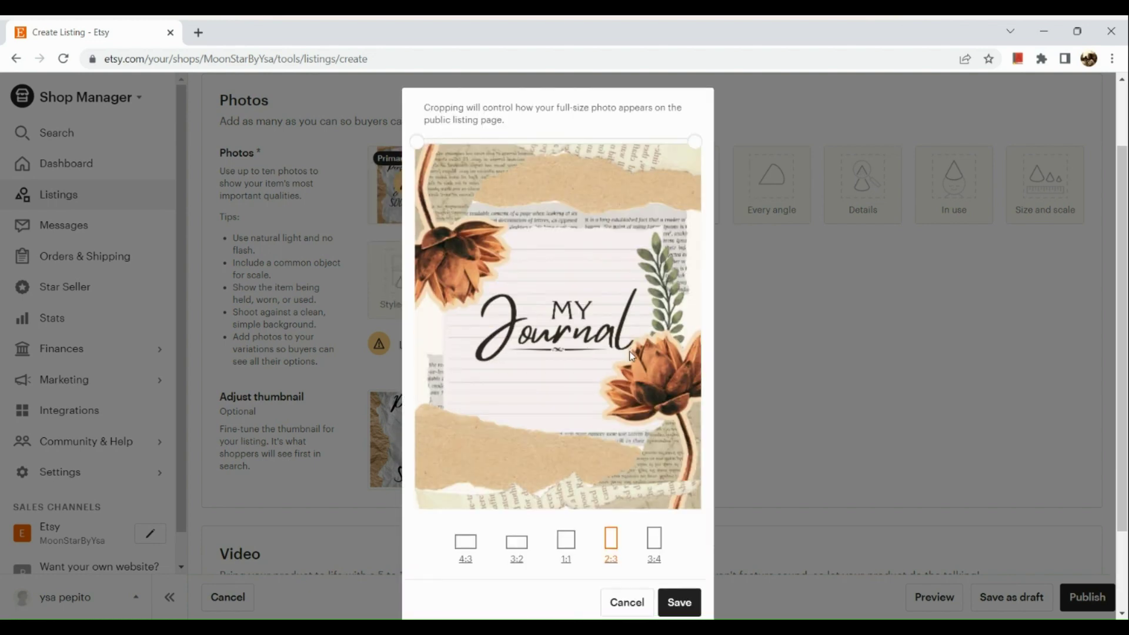
{"action": "left_click", "coordinate": [656, 537]}
{"action": "scroll", "coordinate": [642, 467], "scroll_direction": "down", "scroll_amount": 1}
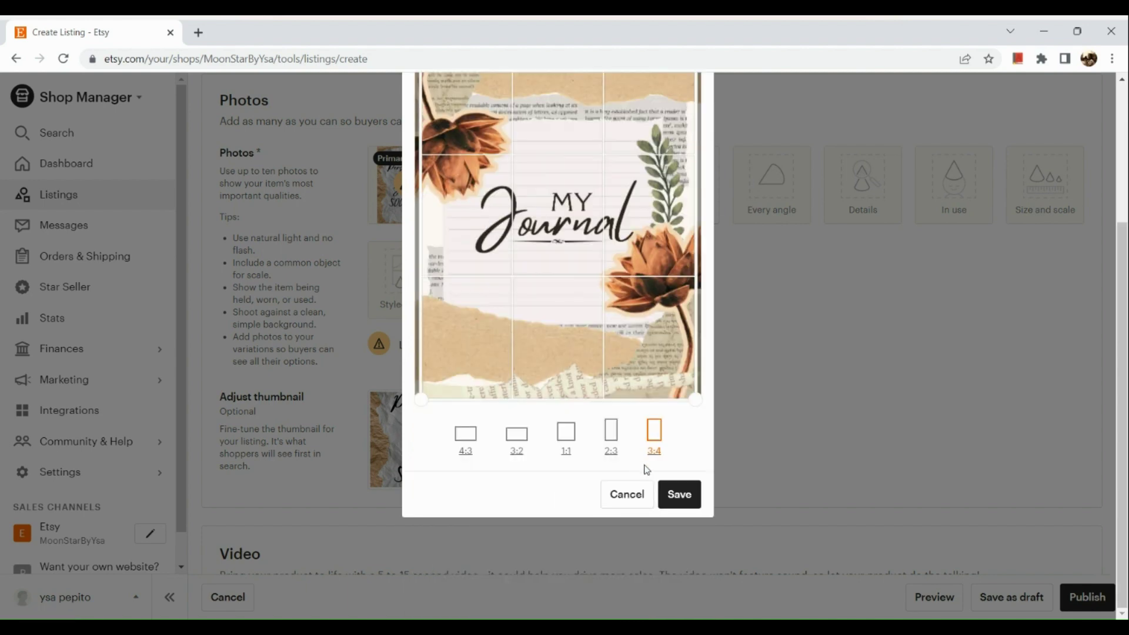
{"action": "left_click", "coordinate": [687, 495]}
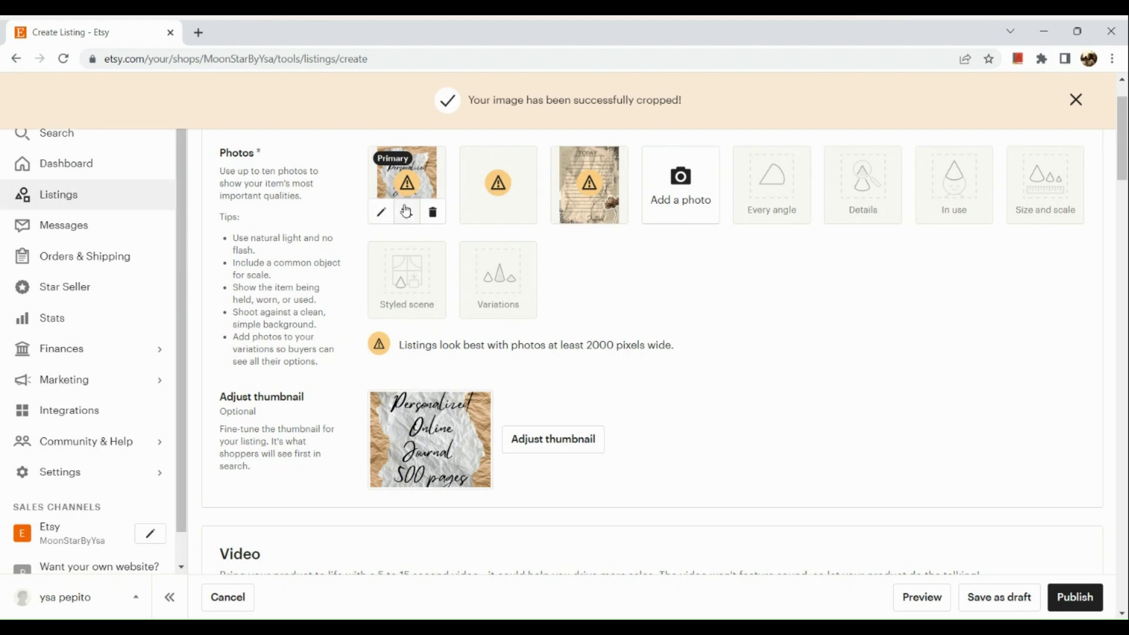
Try to crop the primary photo, the "Personalized Online Journal 500 pages" image, to a 2:3 ratio
{"action": "left_click", "coordinate": [406, 212]}
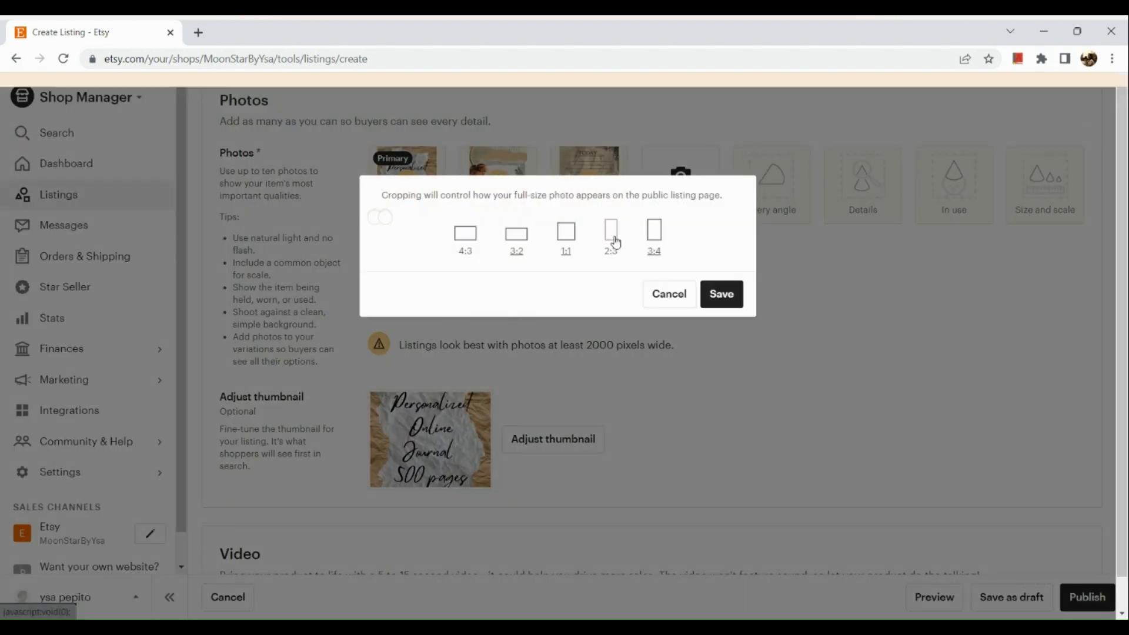
{"action": "left_click", "coordinate": [615, 242]}
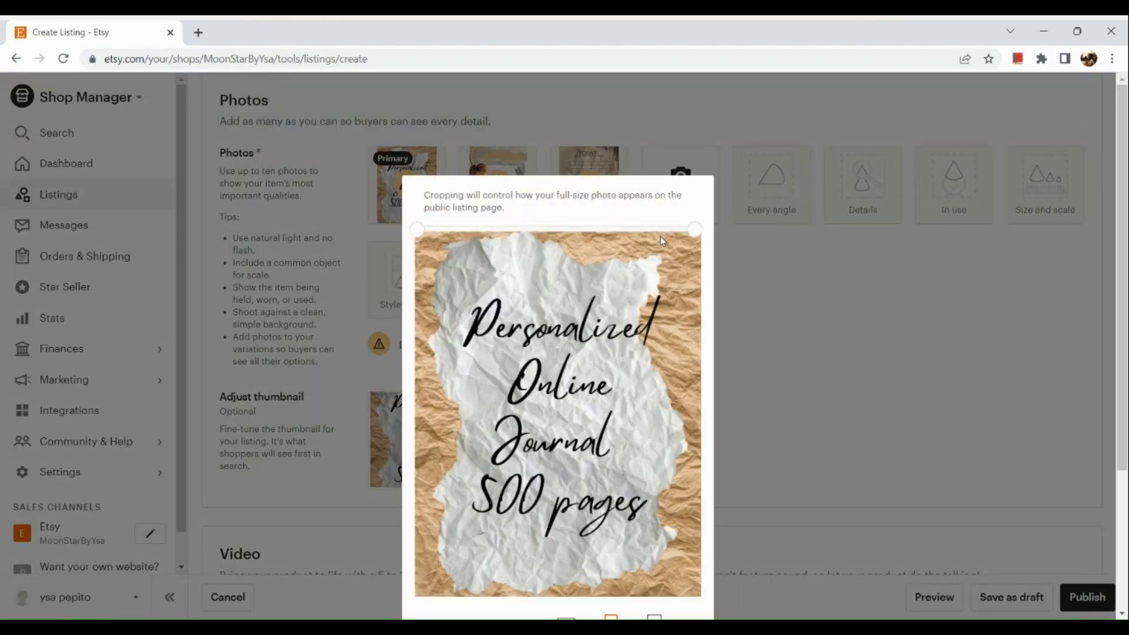
{"action": "scroll", "coordinate": [650, 370], "scroll_direction": "down", "scroll_amount": 3}
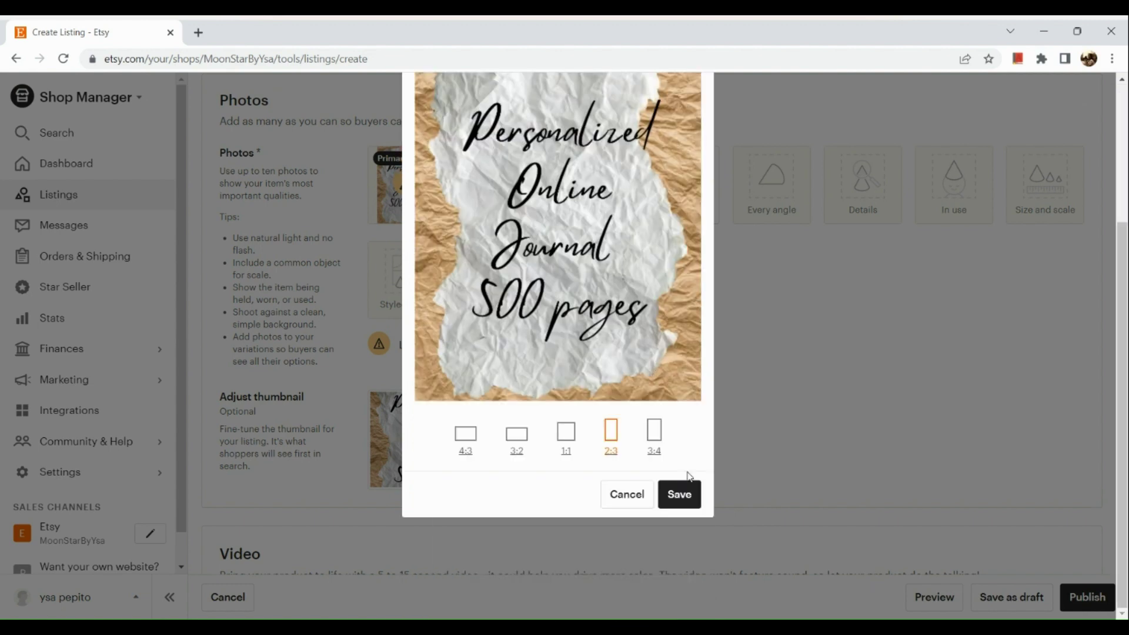
{"action": "left_click", "coordinate": [680, 495]}
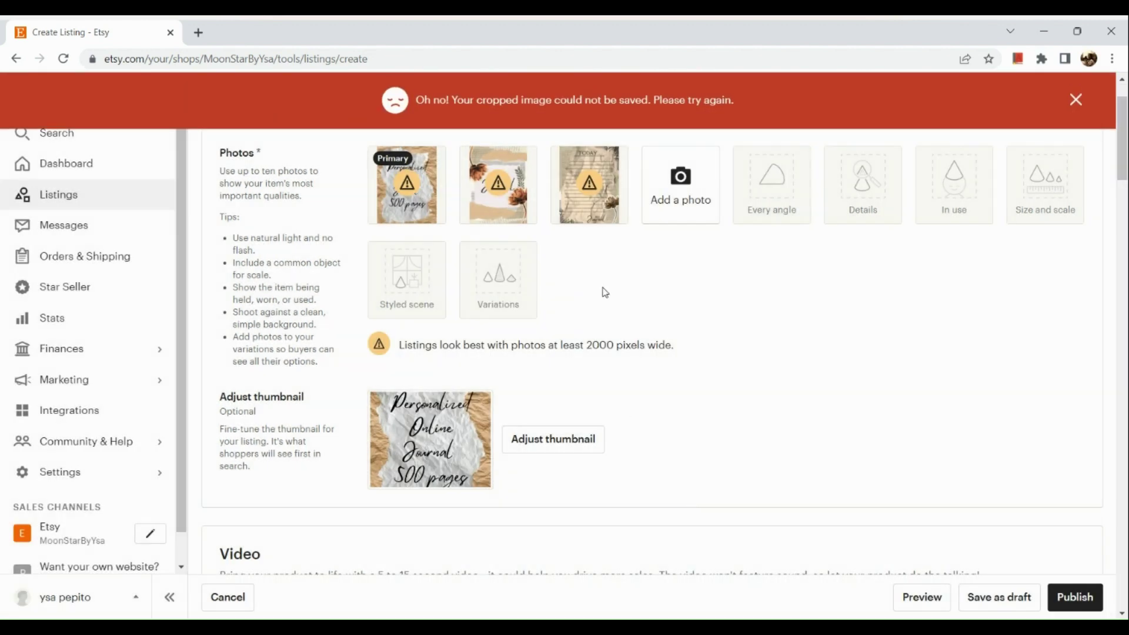
Try to crop the third photo, the "TODAY..." journal page, to a 2:3 ratio
{"action": "left_click", "coordinate": [593, 213]}
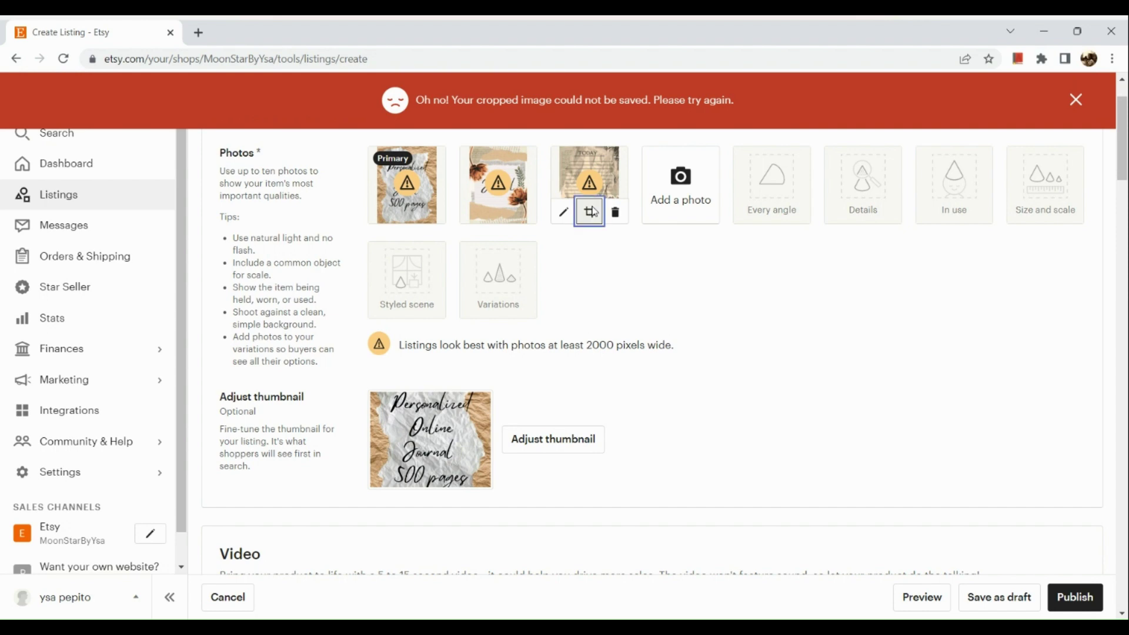
{"action": "left_click", "coordinate": [613, 219]}
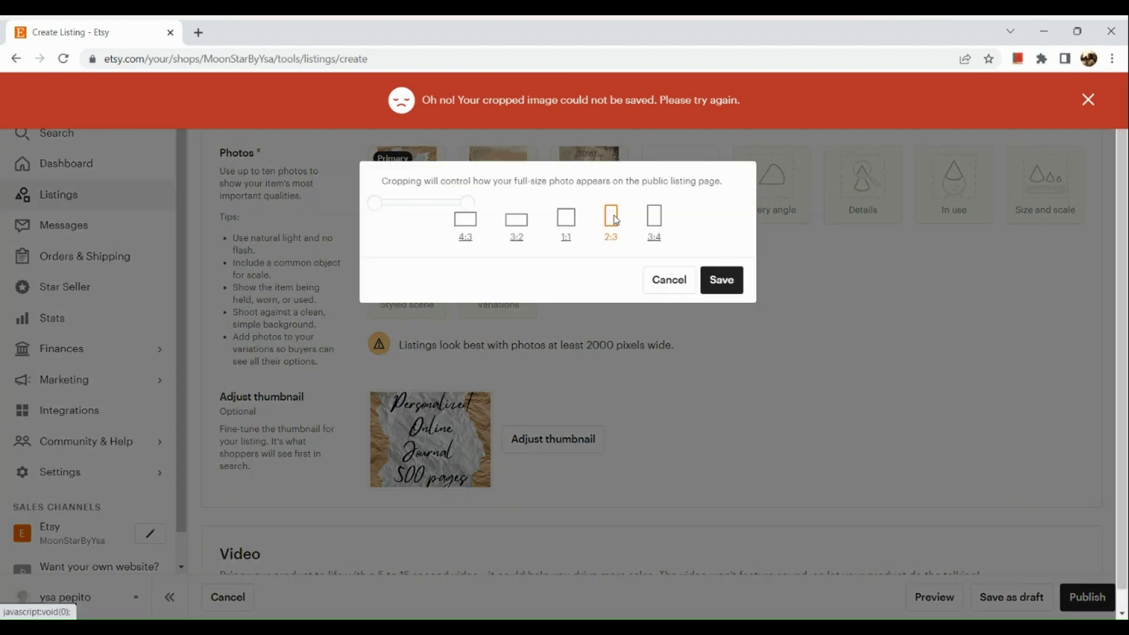
{"action": "left_click", "coordinate": [715, 280]}
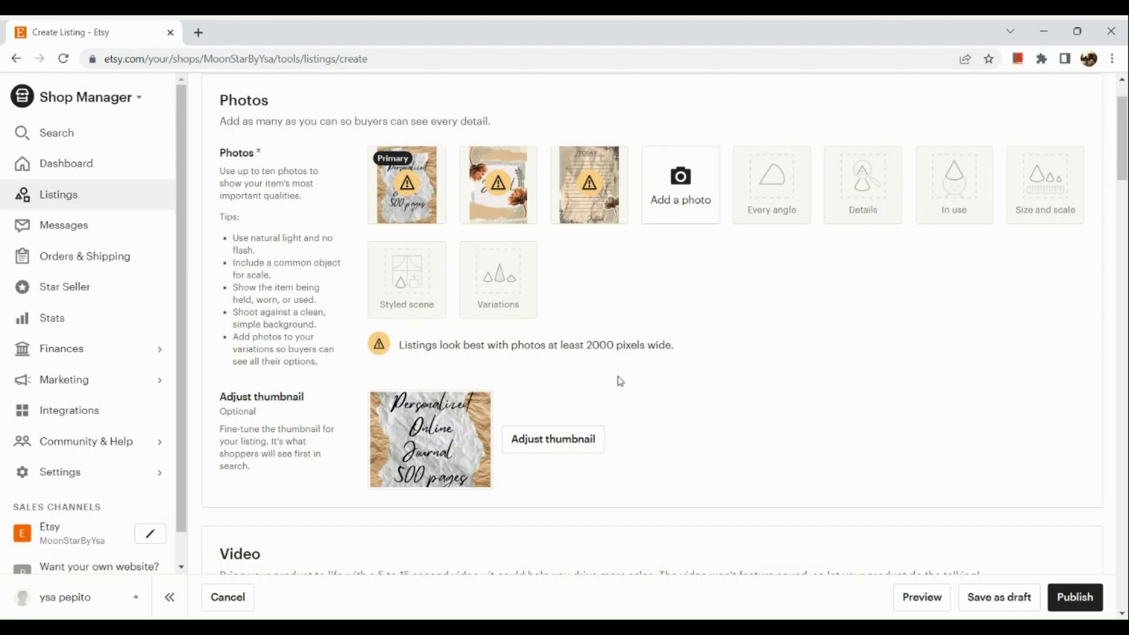
Reopen cropping for the third photo, the "TODAY..." page, and save its crop
{"action": "left_click", "coordinate": [593, 213]}
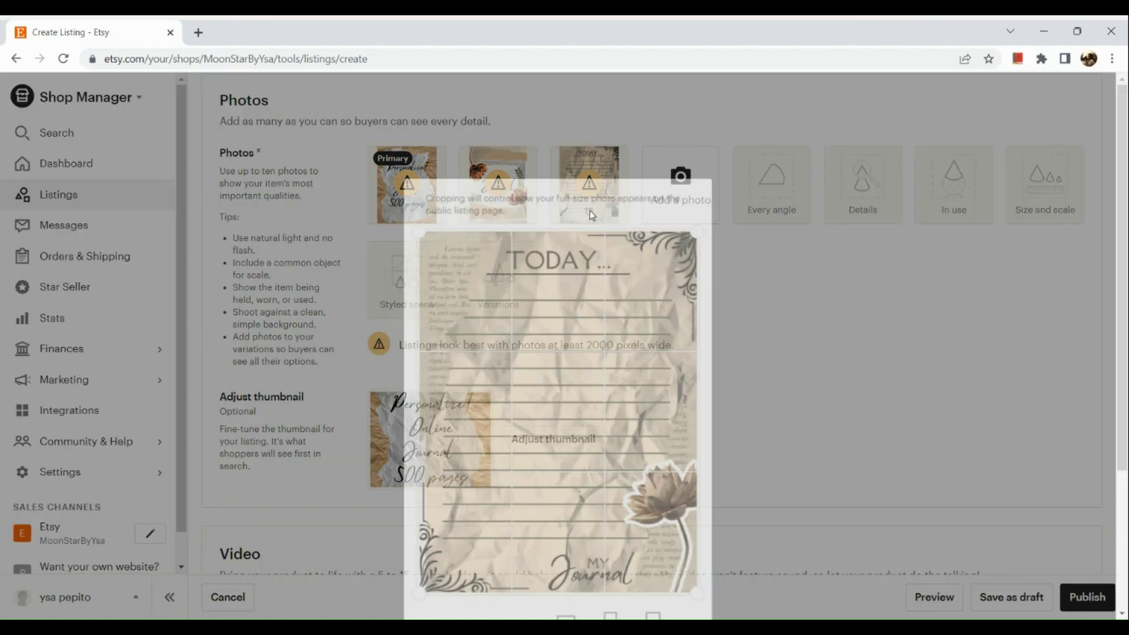
{"action": "scroll", "coordinate": [591, 235], "scroll_direction": "down", "scroll_amount": 4}
{"action": "left_click", "coordinate": [678, 496]}
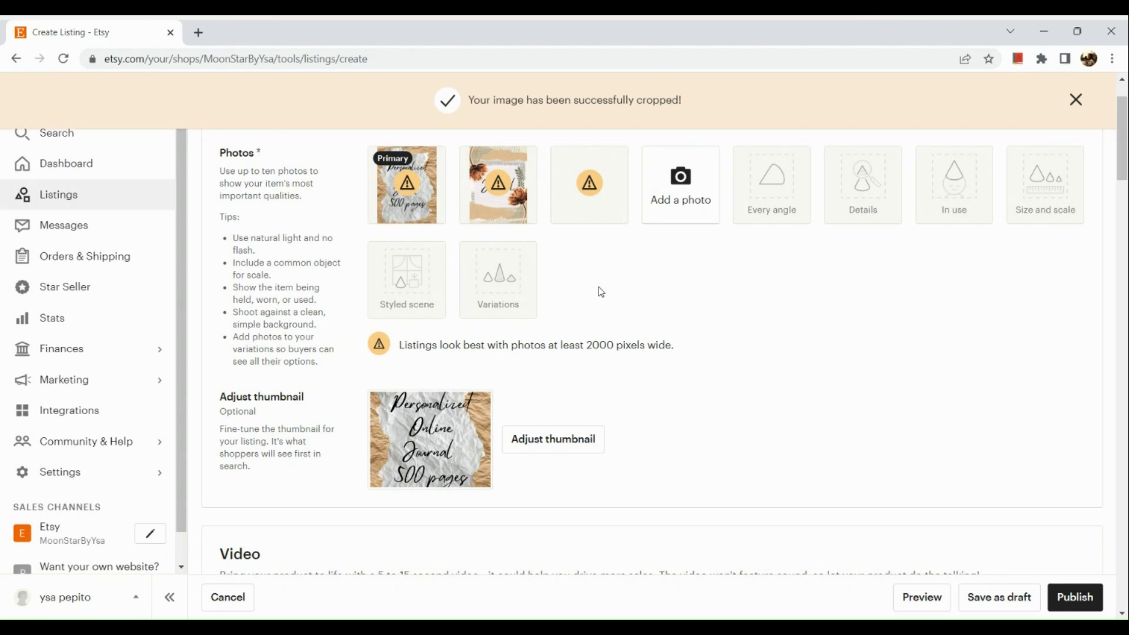
{"action": "mouse_move", "coordinate": [589, 213]}
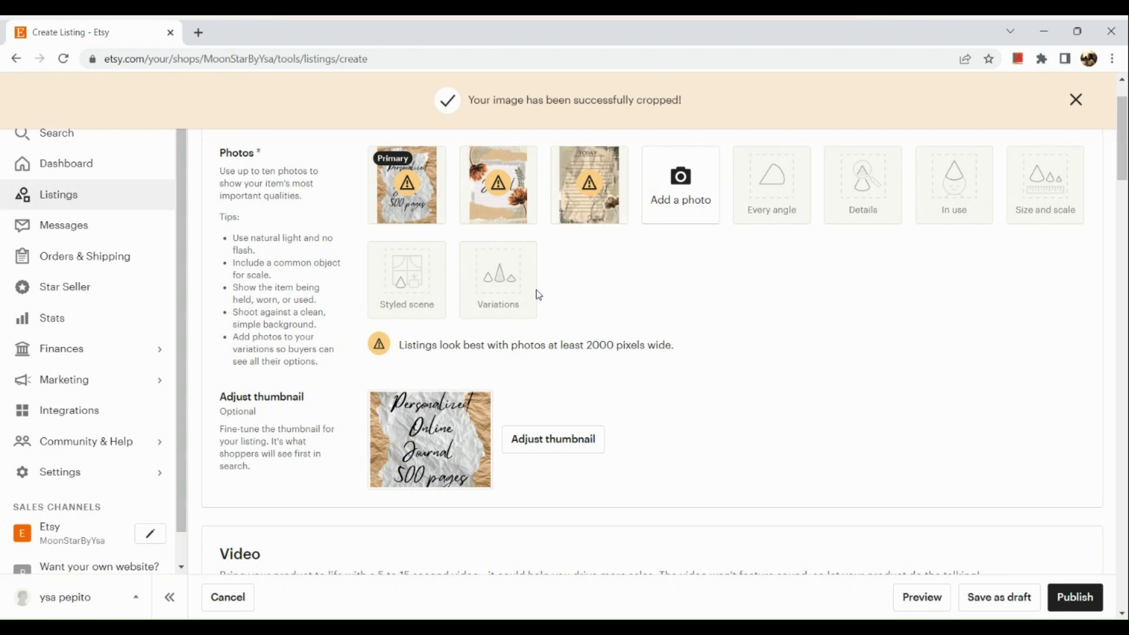
Begin the listing's title with "Personalized online journals"
{"action": "scroll", "coordinate": [539, 295], "scroll_direction": "down", "scroll_amount": 5}
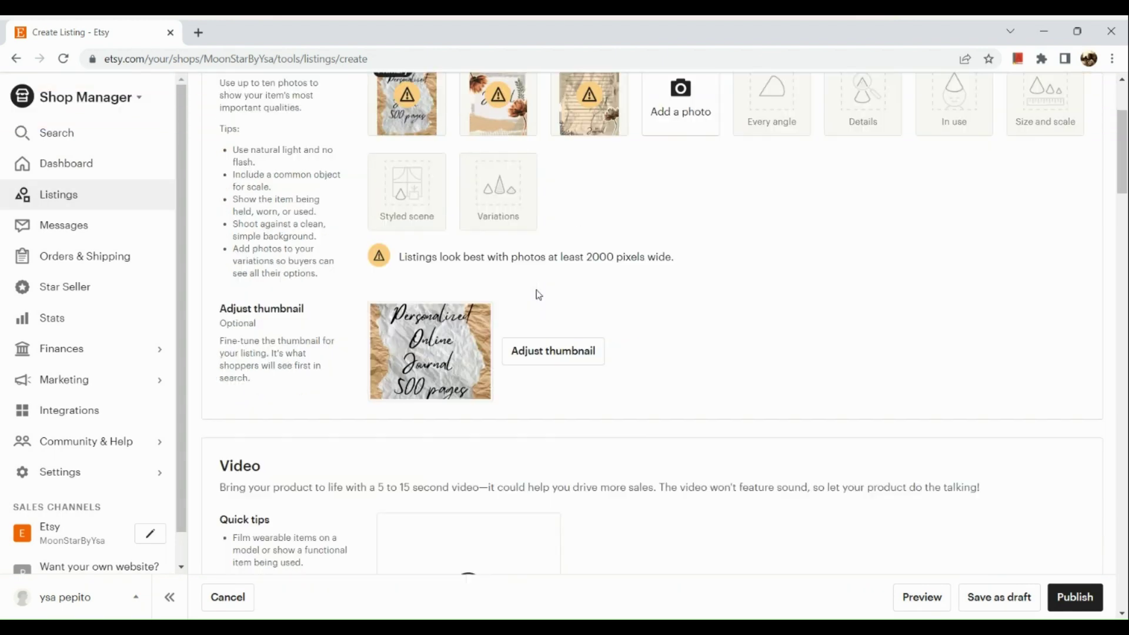
{"action": "scroll", "coordinate": [537, 296], "scroll_direction": "down", "scroll_amount": 2}
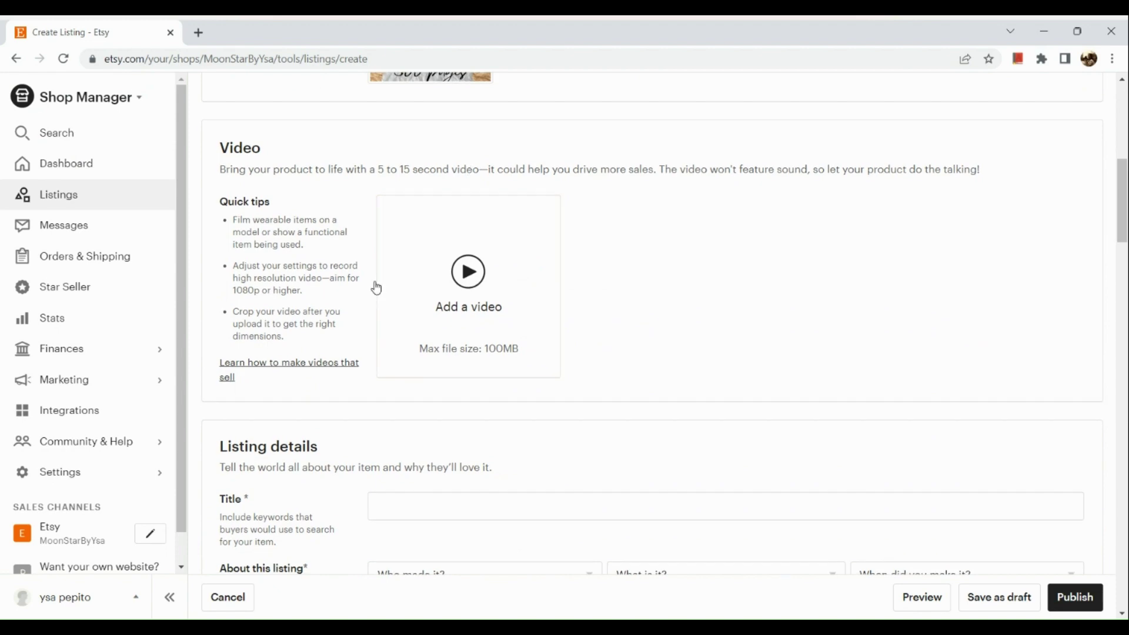
{"action": "scroll", "coordinate": [432, 216], "scroll_direction": "down", "scroll_amount": 3}
{"action": "scroll", "coordinate": [432, 216], "scroll_direction": "down", "scroll_amount": 1}
{"action": "left_click", "coordinate": [416, 245]}
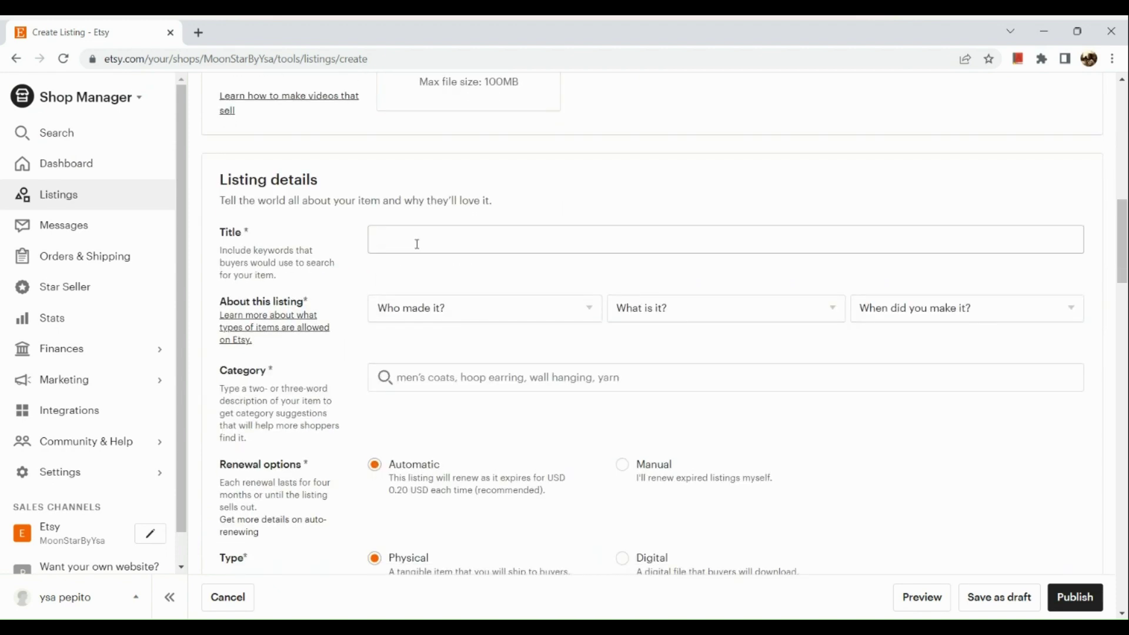
{"action": "scroll", "coordinate": [416, 245], "scroll_direction": "up", "scroll_amount": 3}
{"action": "type", "text": "Pe"}
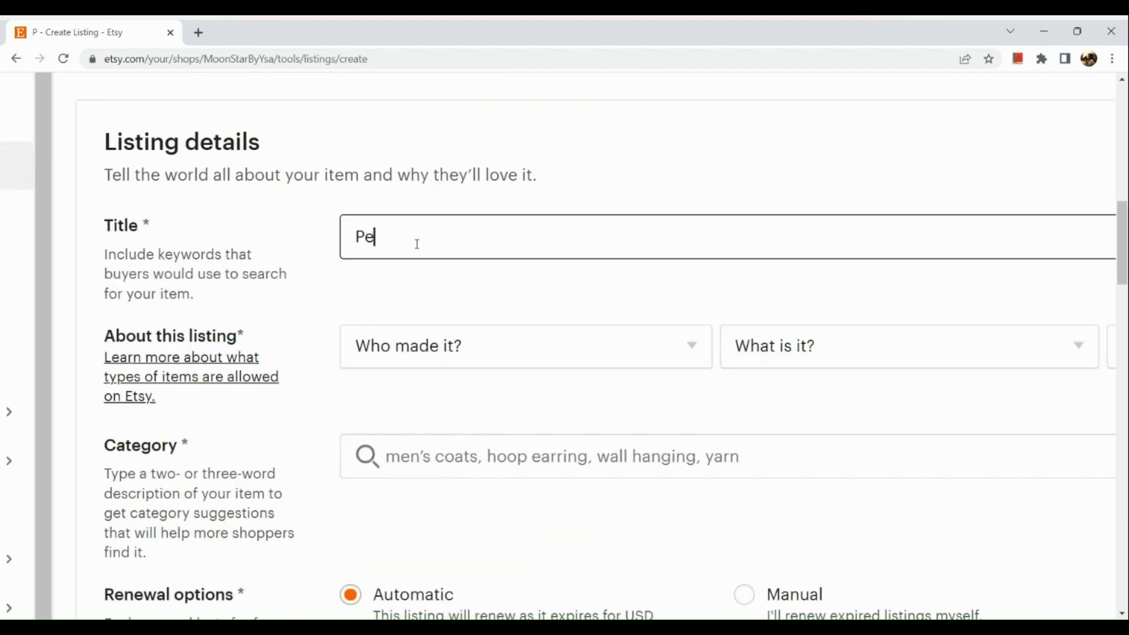
{"action": "type", "text": "rsonaliz"}
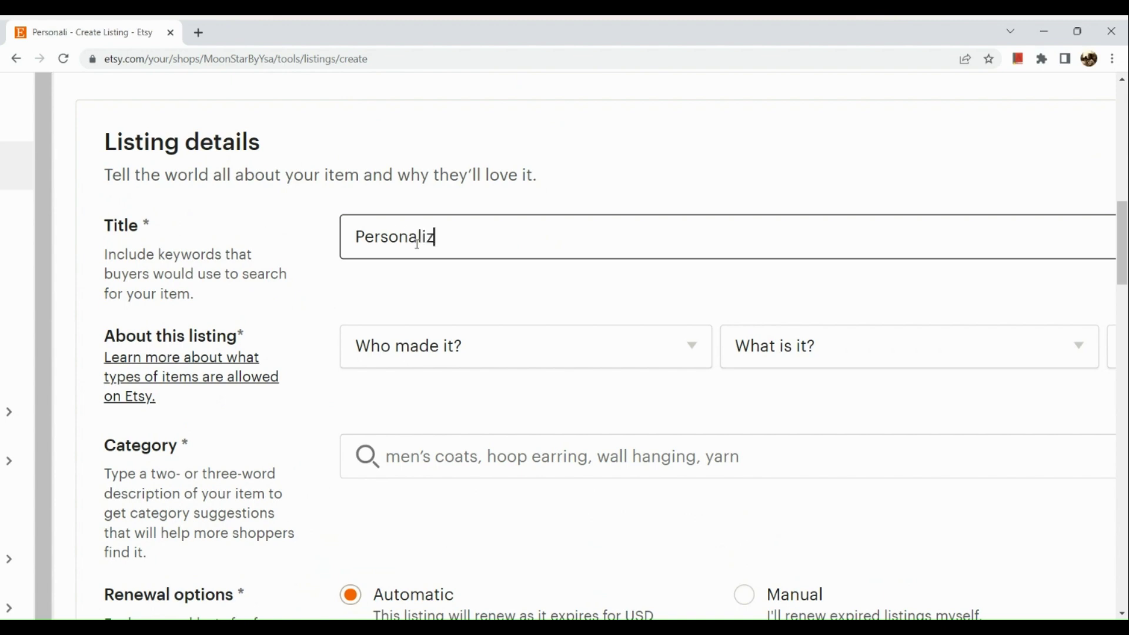
{"action": "type", "text": "ed online jpurn"}
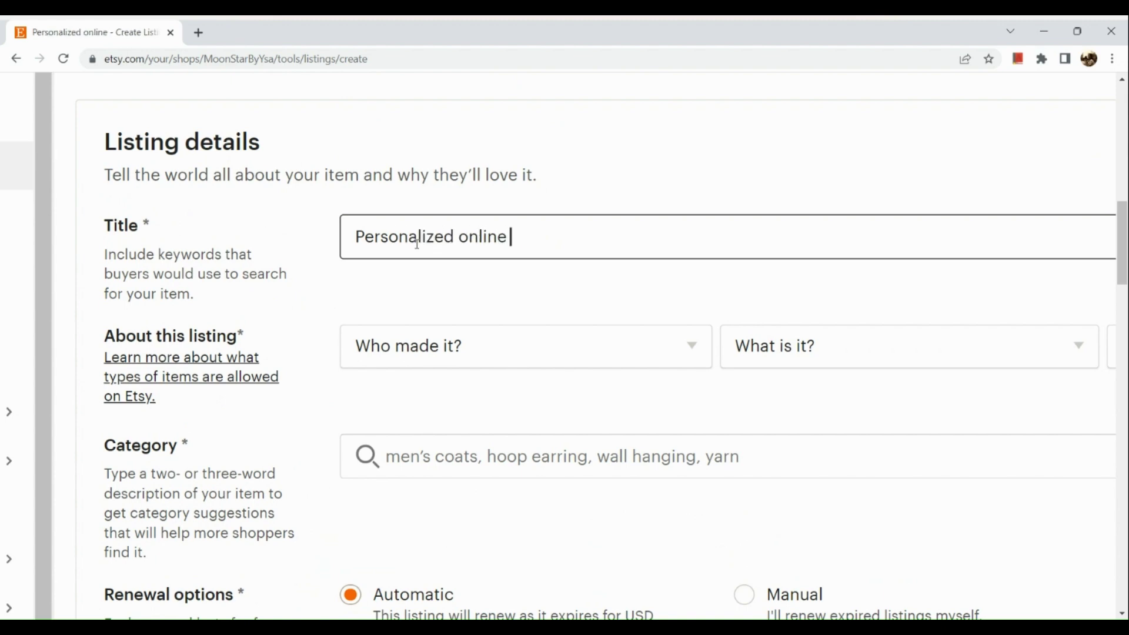
{"action": "key", "text": "BackSpace"}
{"action": "key", "text": "BackSpace"}
{"action": "key", "text": "BackSpace"}
{"action": "key", "text": "BackSpace"}
{"action": "type", "text": "ournals"}
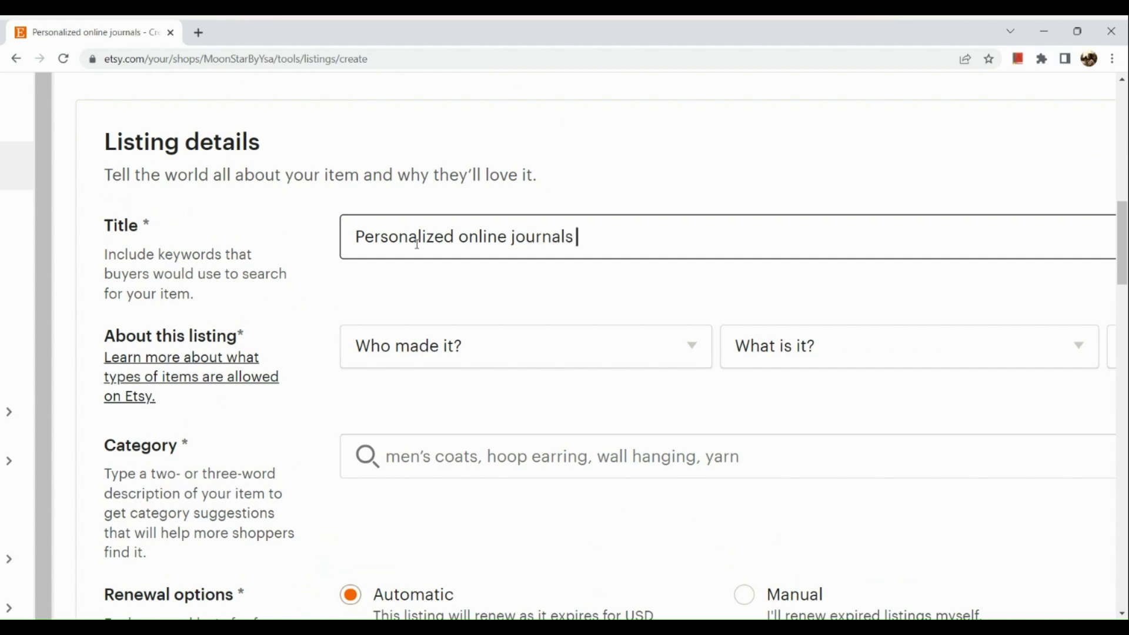
Complete the listing's title by appending the page range "- 300-500 pages"
{"action": "type", "text": "- 500 p"}
{"action": "key", "text": "BackSpace"}
{"action": "key", "text": "BackSpace"}
{"action": "key", "text": "BackSpace"}
{"action": "key", "text": "BackSpace"}
{"action": "key", "text": "BackSpace"}
{"action": "type", "text": "300-500 pages"}
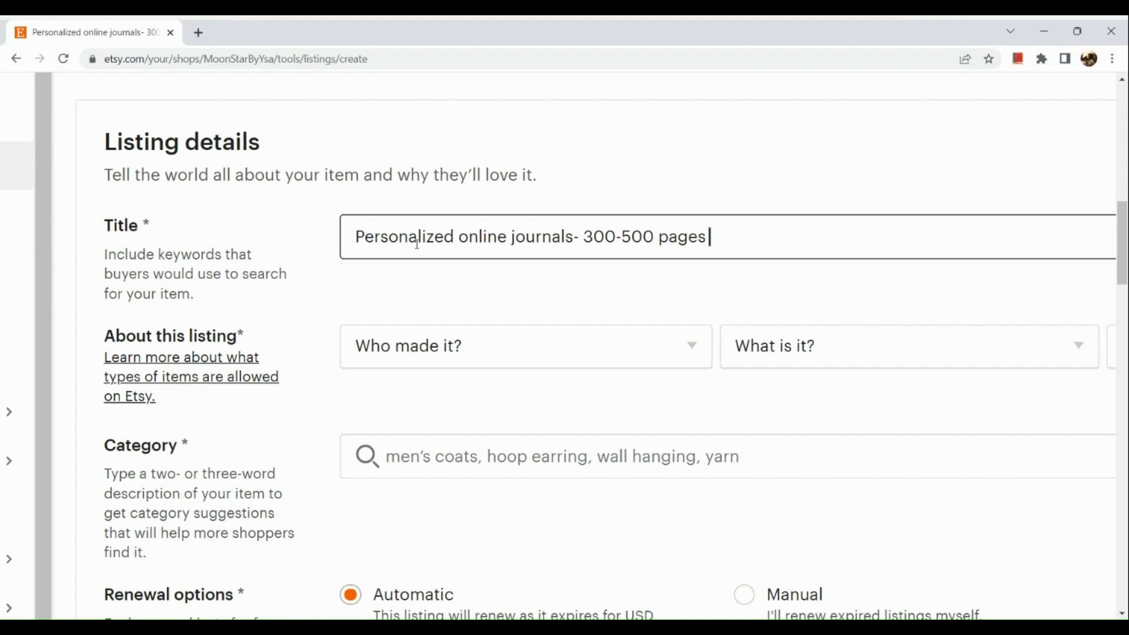
Answer the listing question about who made the item with "I did"
{"action": "scroll", "coordinate": [417, 243], "scroll_direction": "down", "scroll_amount": 3}
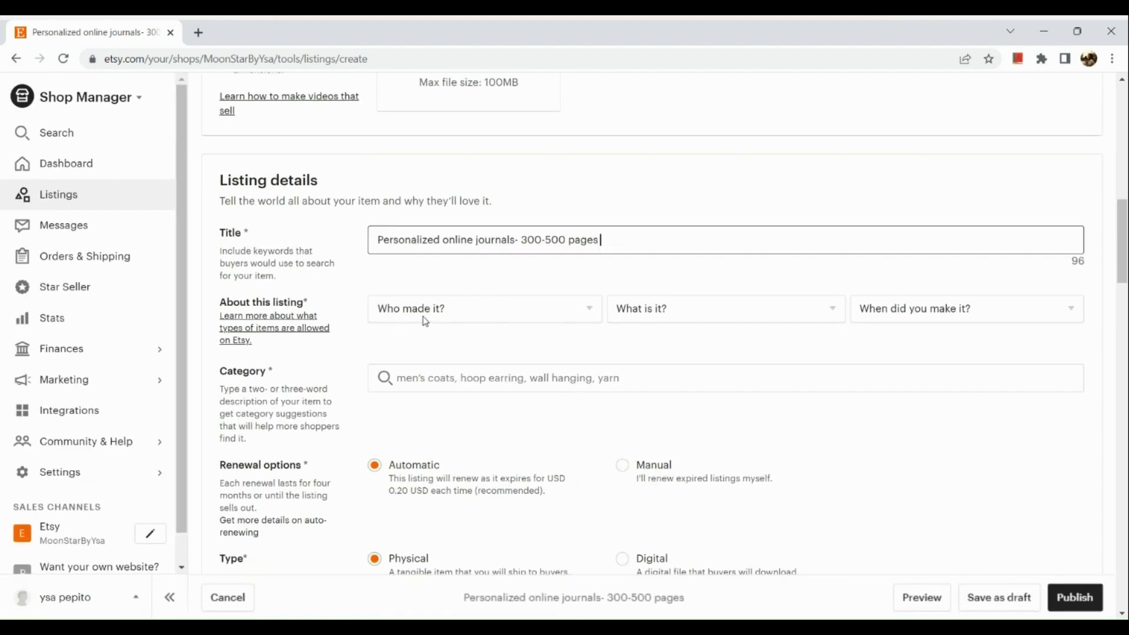
{"action": "scroll", "coordinate": [426, 321], "scroll_direction": "up", "scroll_amount": 4}
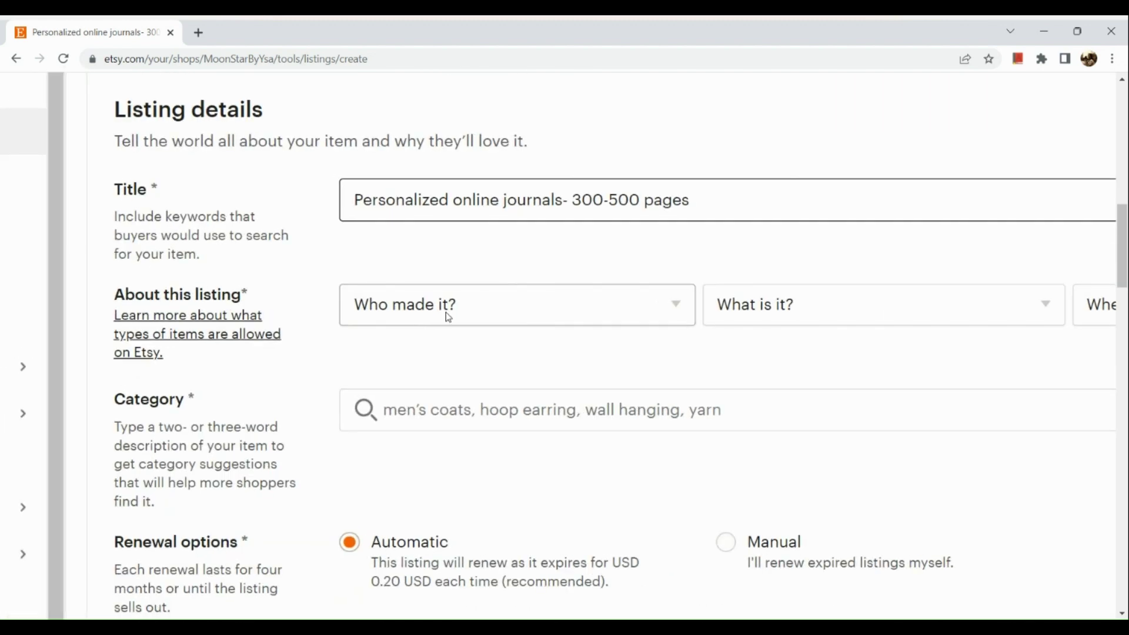
{"action": "left_click", "coordinate": [449, 319]}
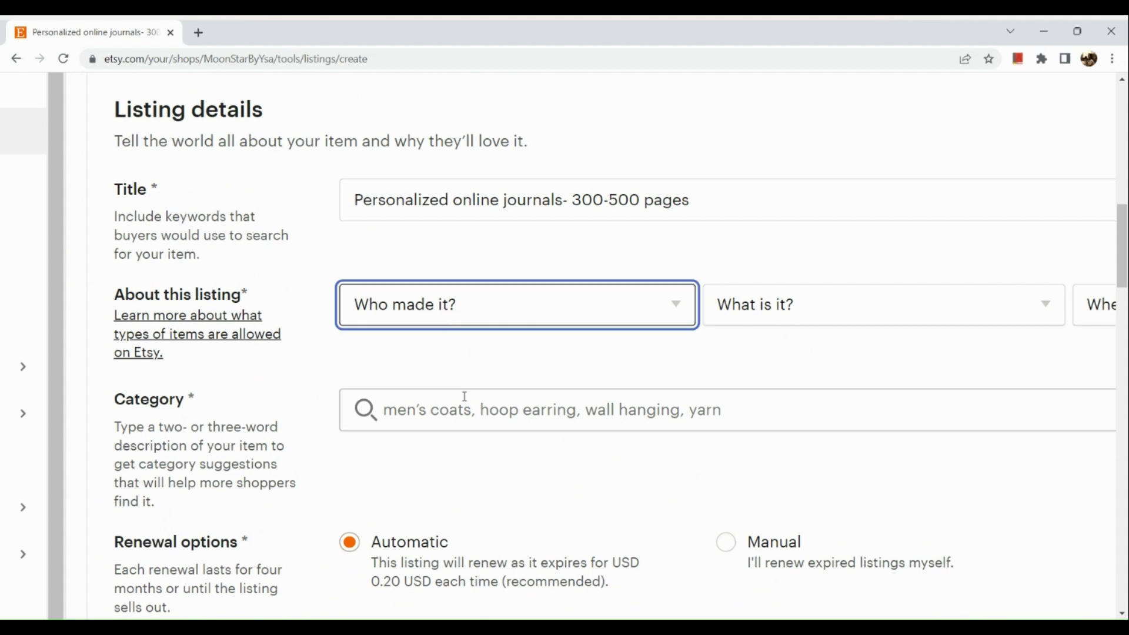
{"action": "left_click", "coordinate": [467, 371]}
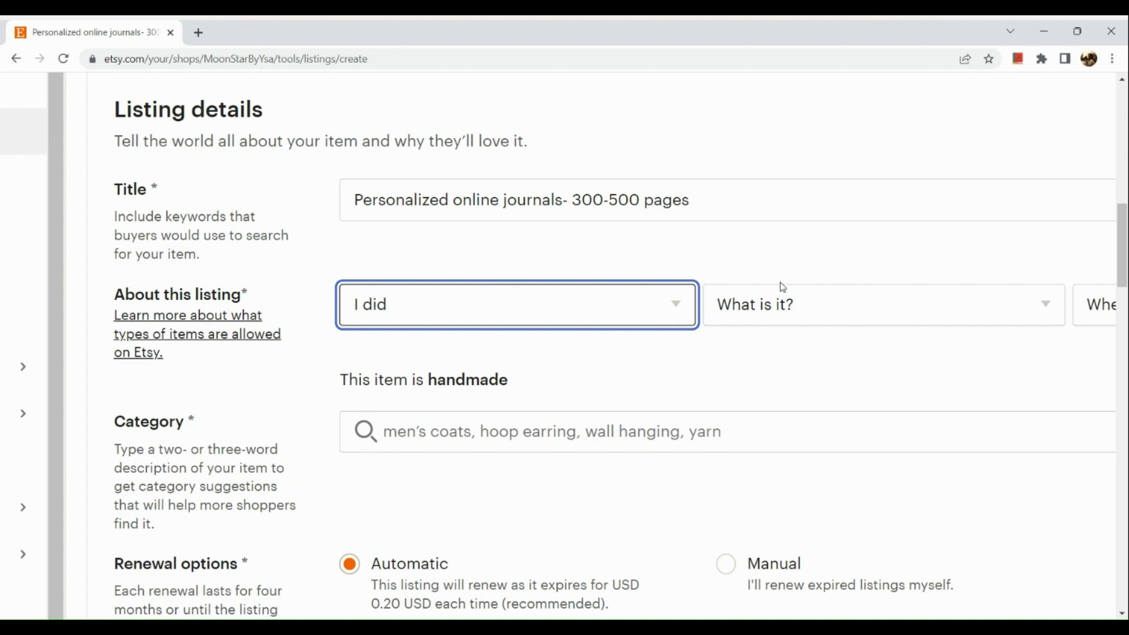
Describe the item as "A finished product" and set when it was made to "Made To Order"
{"action": "left_click", "coordinate": [791, 321]}
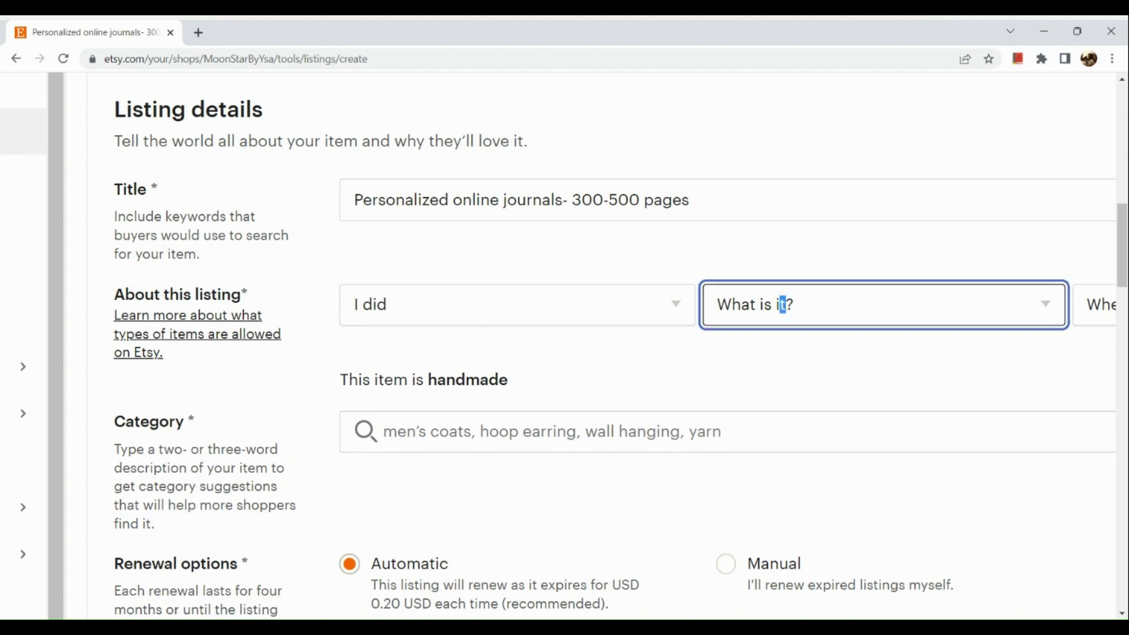
{"action": "left_click", "coordinate": [784, 374]}
{"action": "scroll", "coordinate": [870, 357], "scroll_direction": "right", "scroll_amount": 3}
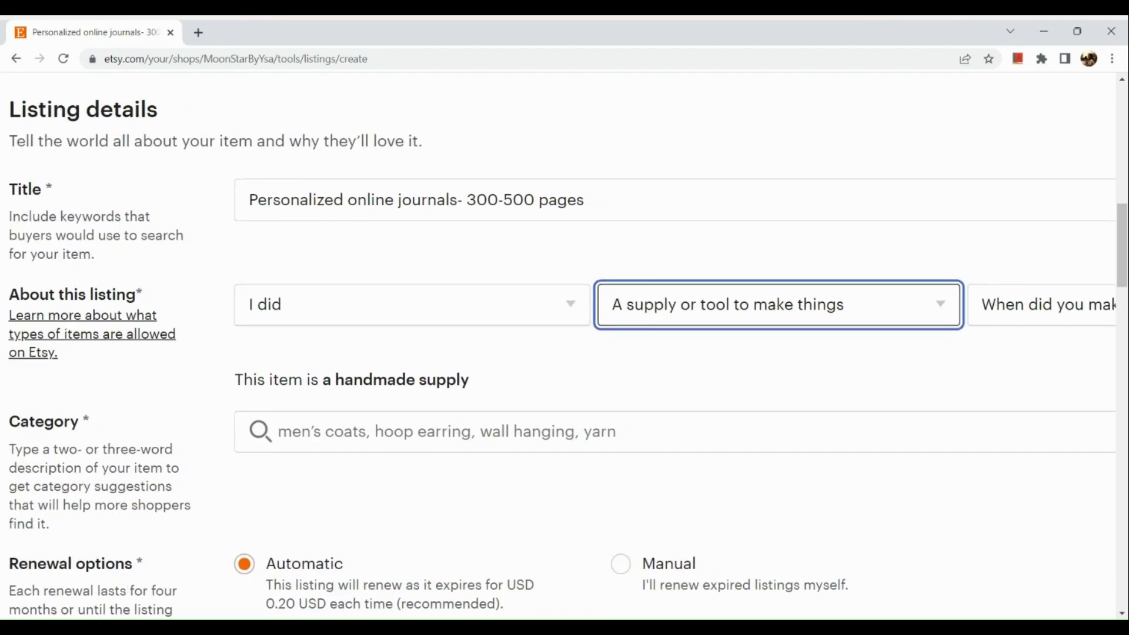
{"action": "left_click", "coordinate": [841, 370]}
{"action": "scroll", "coordinate": [853, 369], "scroll_direction": "right", "scroll_amount": 3}
{"action": "left_click", "coordinate": [918, 310]}
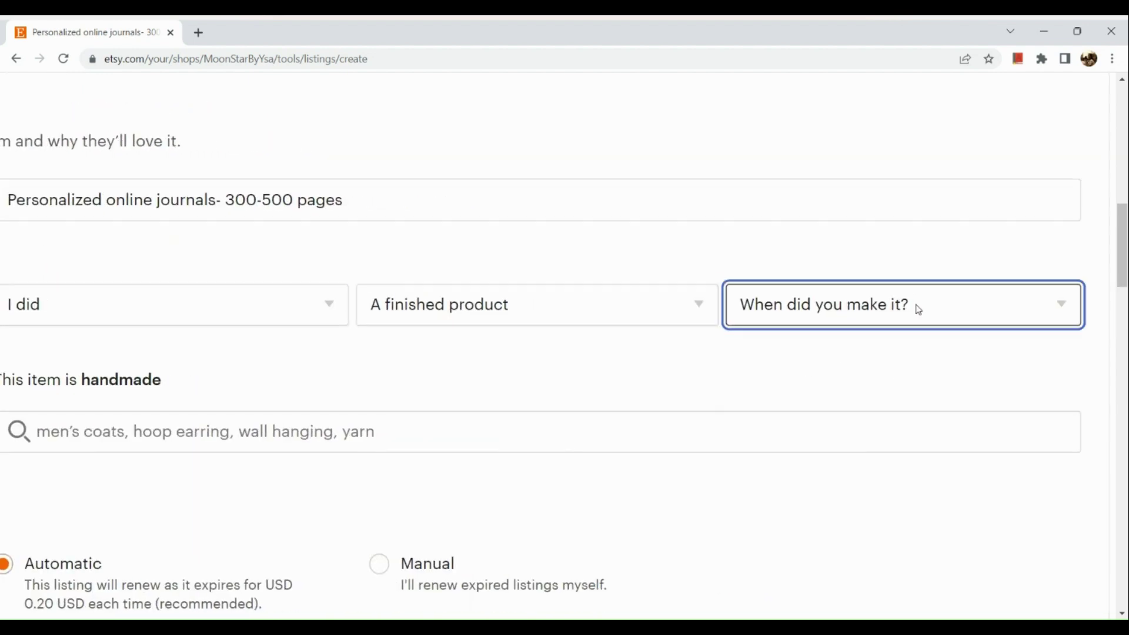
{"action": "left_click", "coordinate": [904, 368]}
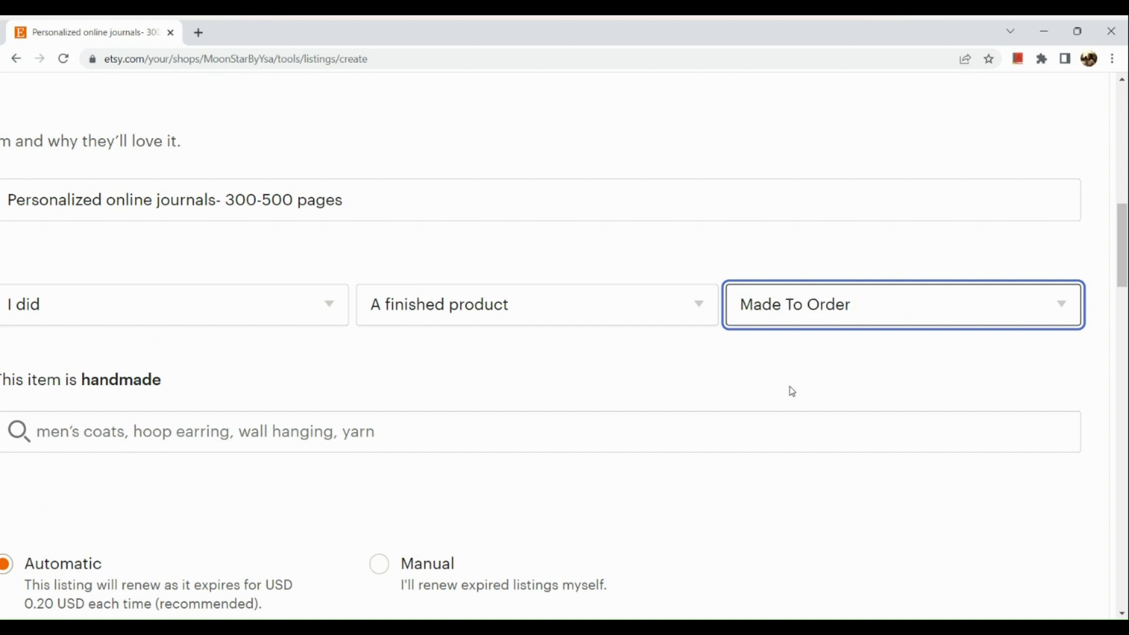
Search the listing categories for "online journal" and assign the Journals & Notebooks category
{"action": "scroll", "coordinate": [606, 415], "scroll_direction": "down", "scroll_amount": 5}
{"action": "scroll", "coordinate": [411, 393], "scroll_direction": "up", "scroll_amount": 5}
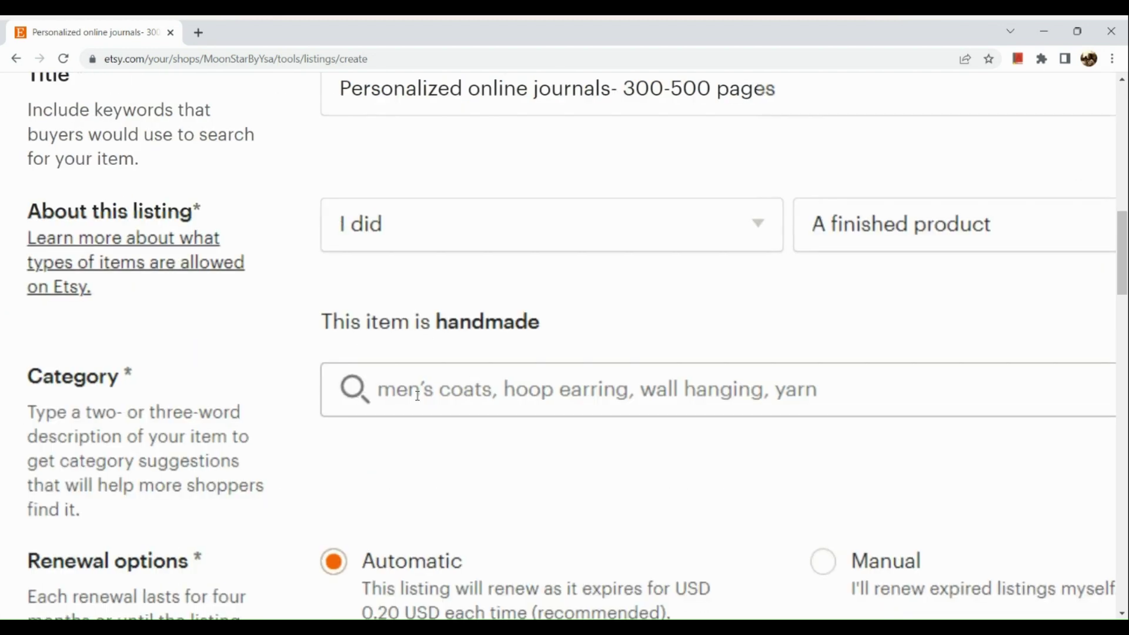
{"action": "left_click", "coordinate": [418, 394]}
{"action": "type", "text": "onl"}
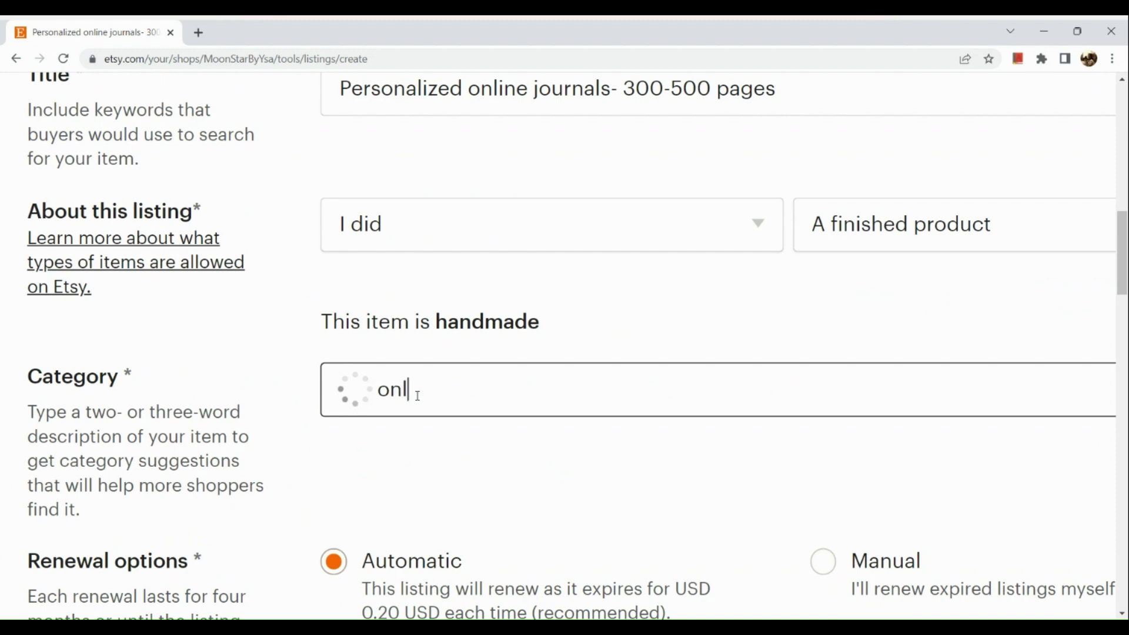
{"action": "type", "text": "ine j"}
{"action": "key", "text": "BackSpace"}
{"action": "type", "text": "ournal"}
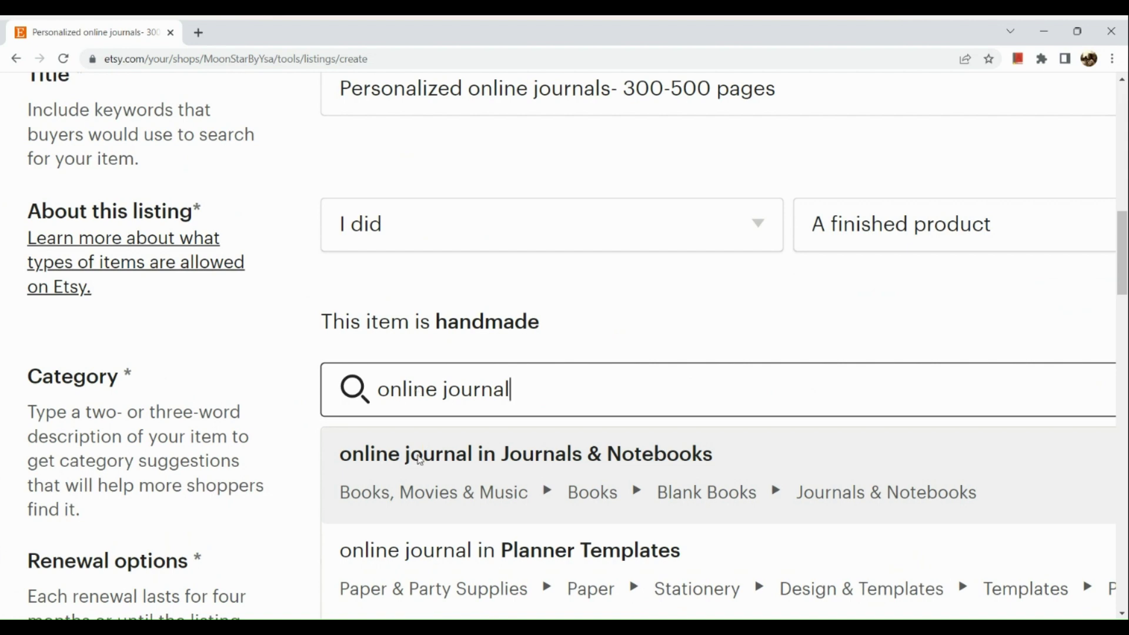
{"action": "key", "text": "ctrl+minus"}
{"action": "scroll", "coordinate": [419, 462], "scroll_direction": "down", "scroll_amount": 1}
{"action": "left_click", "coordinate": [446, 406]}
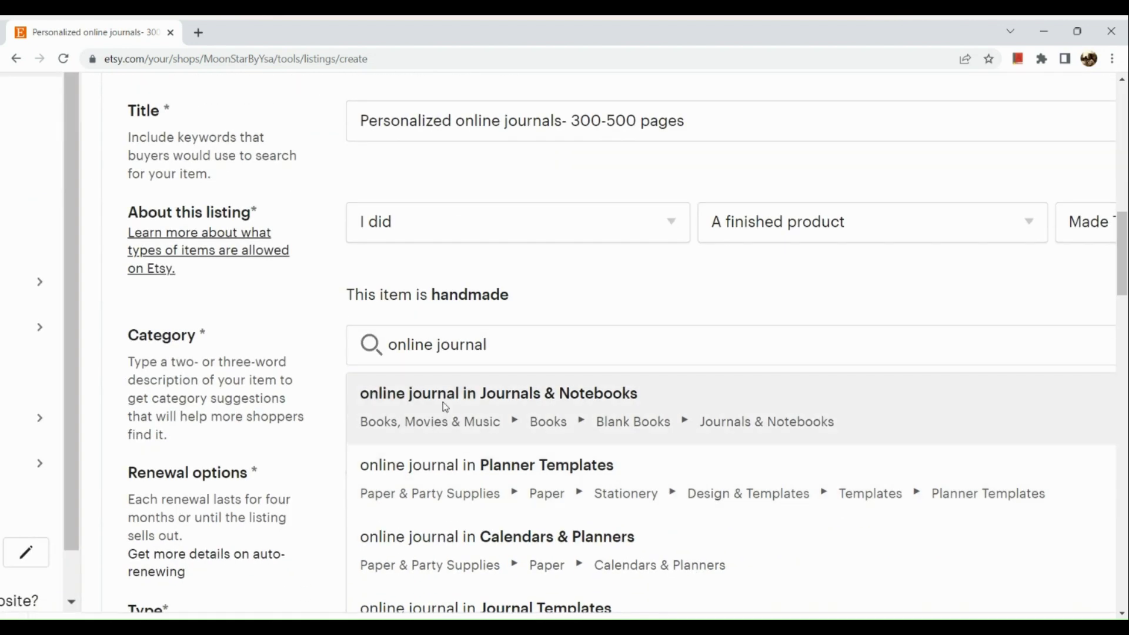
Set the listing's renewal option to Manual and its type to Digital
{"action": "scroll", "coordinate": [444, 405], "scroll_direction": "down", "scroll_amount": 3}
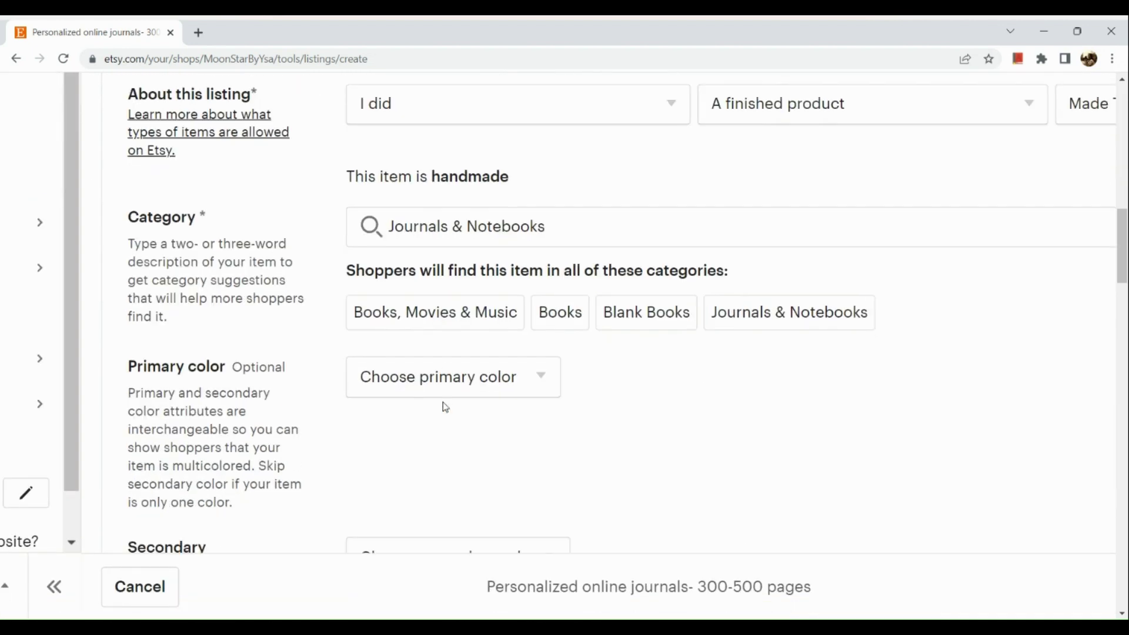
{"action": "key", "text": "ctrl+minus"}
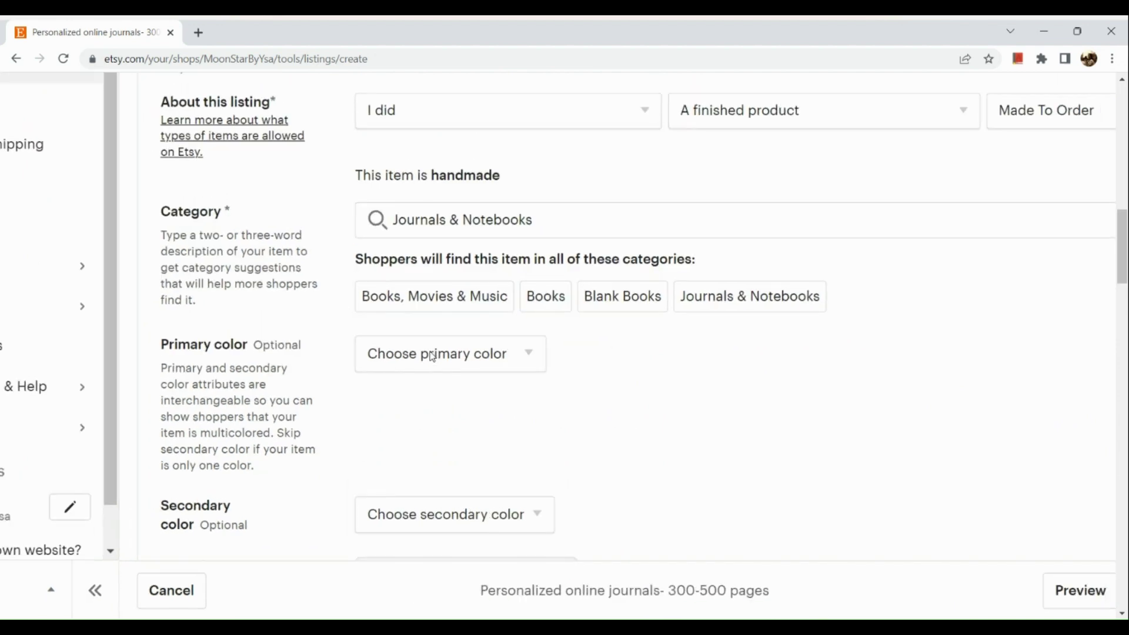
{"action": "scroll", "coordinate": [433, 357], "scroll_direction": "down", "scroll_amount": 5}
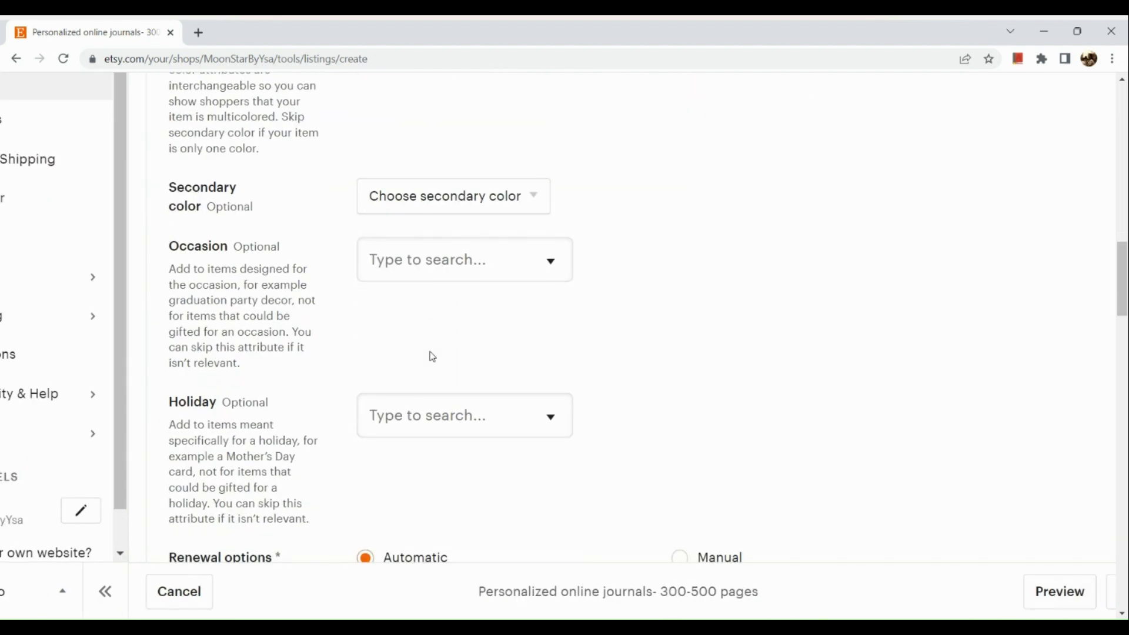
{"action": "scroll", "coordinate": [433, 357], "scroll_direction": "down", "scroll_amount": 1}
{"action": "scroll", "coordinate": [433, 357], "scroll_direction": "down", "scroll_amount": 5}
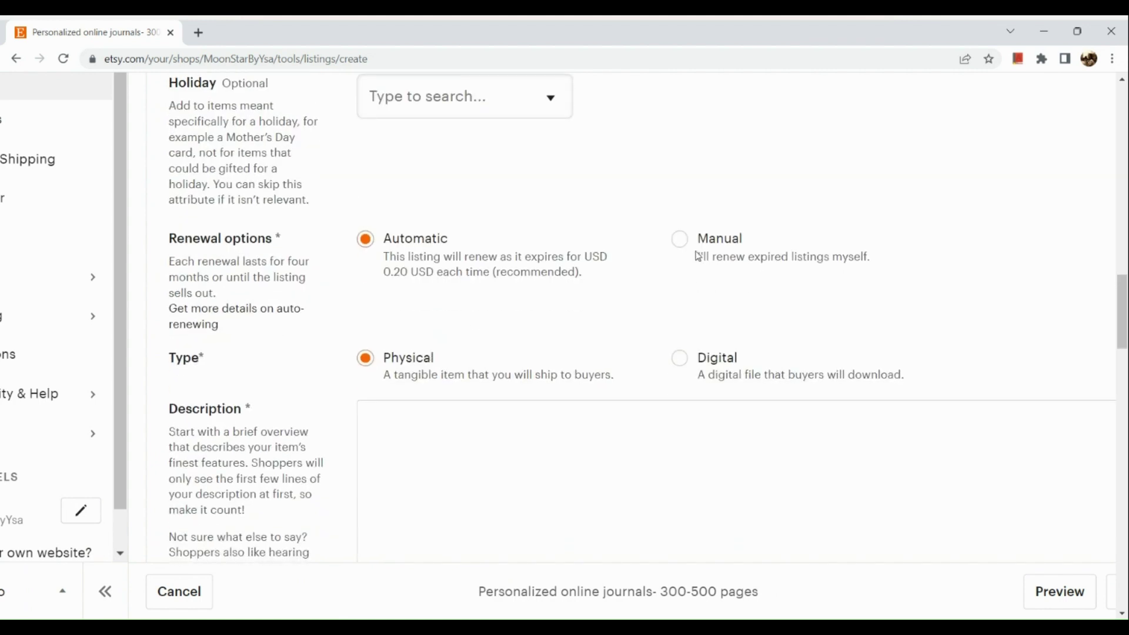
{"action": "left_click", "coordinate": [688, 244]}
{"action": "scroll", "coordinate": [505, 348], "scroll_direction": "down", "scroll_amount": 1}
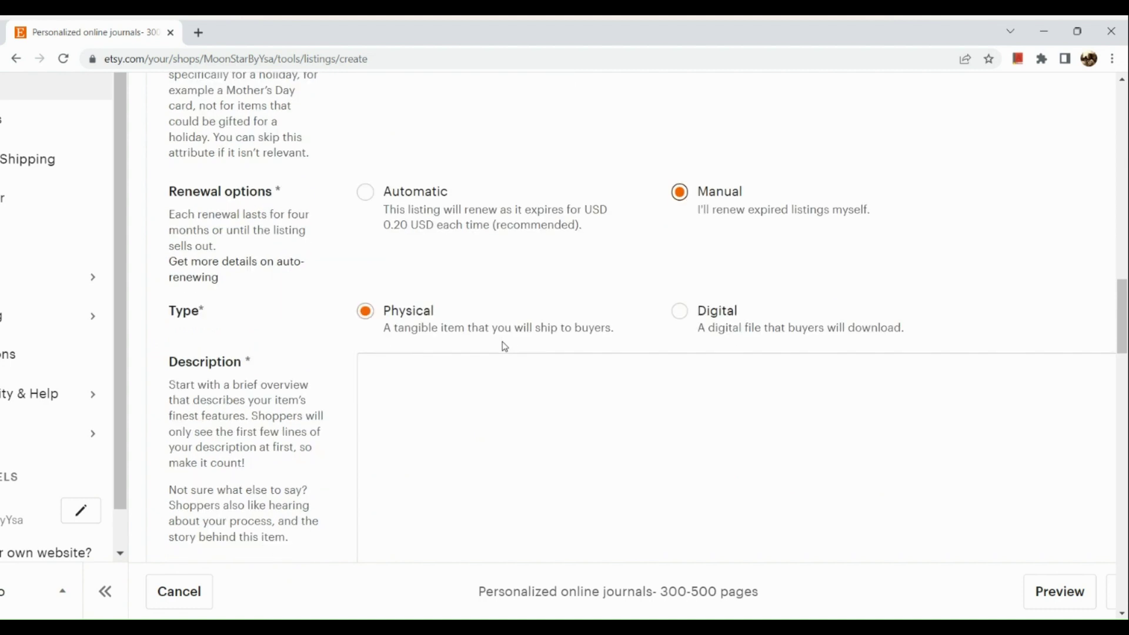
{"action": "left_click", "coordinate": [681, 317]}
{"action": "scroll", "coordinate": [615, 424], "scroll_direction": "down", "scroll_amount": 1}
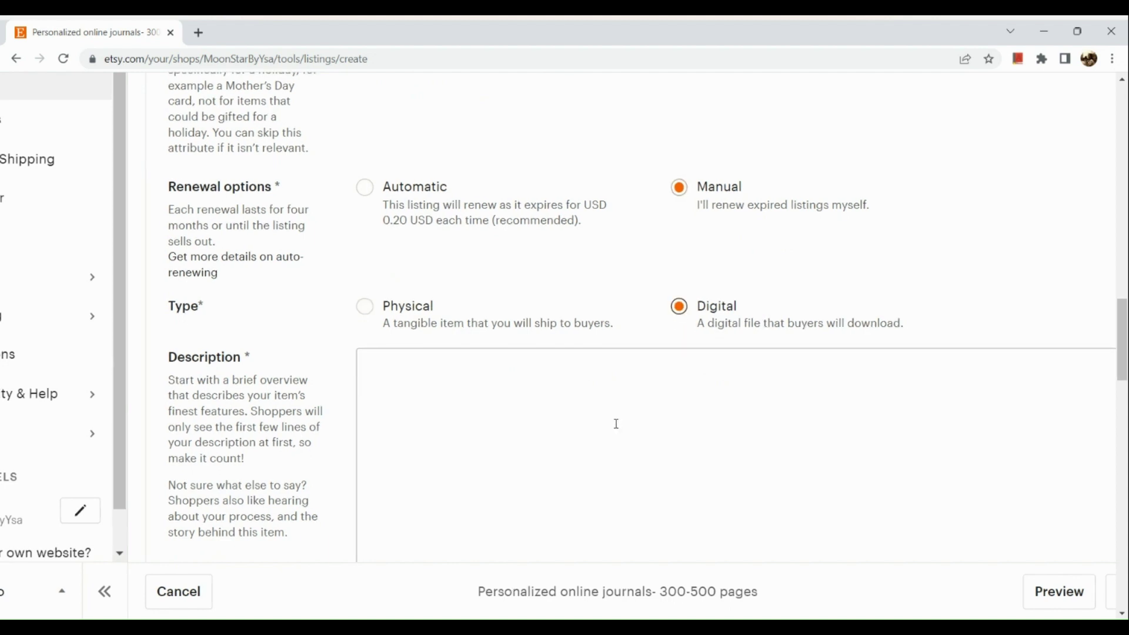
Review the description guidance and the production partner, section, tags and materials fields of the listing
{"action": "scroll", "coordinate": [210, 360], "scroll_direction": "up", "scroll_amount": 5}
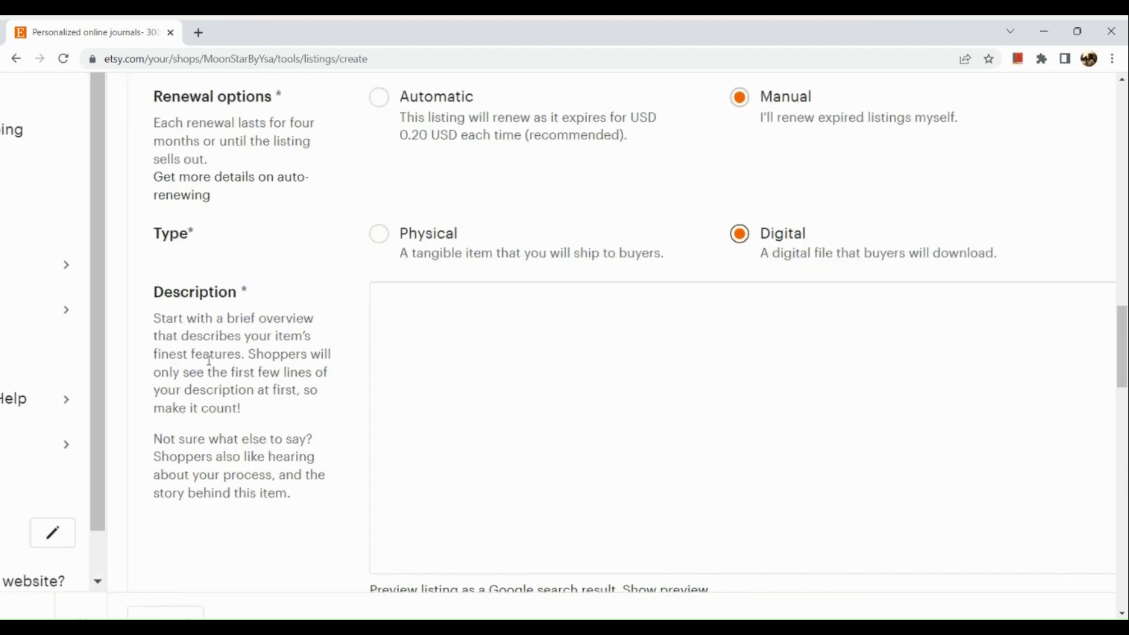
{"action": "scroll", "coordinate": [209, 360], "scroll_direction": "down", "scroll_amount": 1}
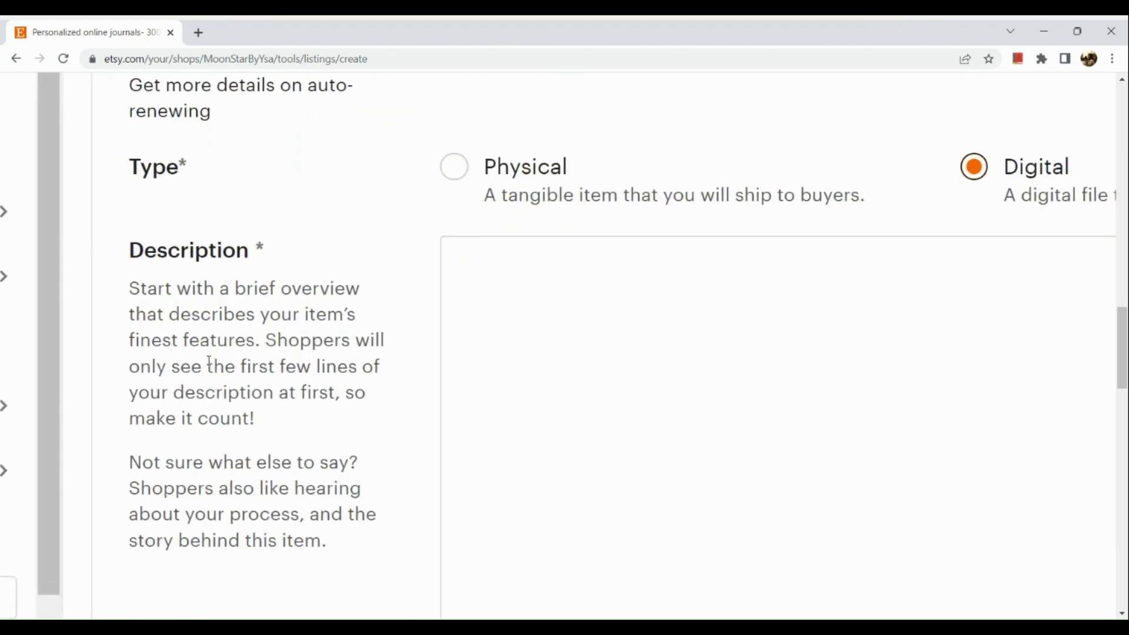
{"action": "scroll", "coordinate": [522, 365], "scroll_direction": "down", "scroll_amount": 5}
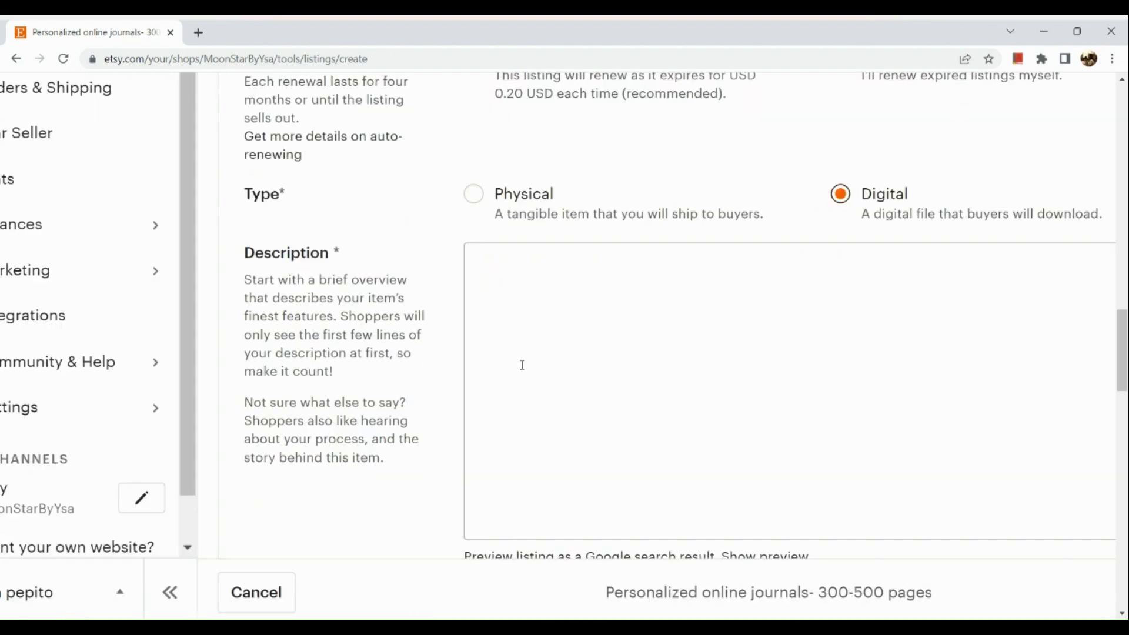
{"action": "scroll", "coordinate": [612, 448], "scroll_direction": "down", "scroll_amount": 2}
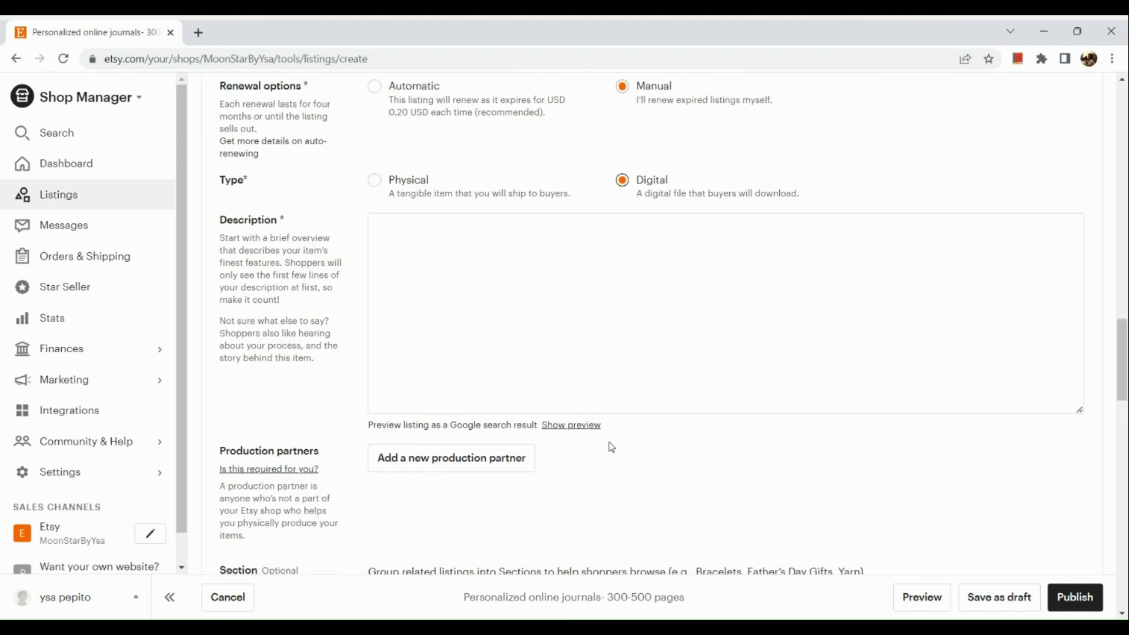
{"action": "scroll", "coordinate": [609, 446], "scroll_direction": "down", "scroll_amount": 2}
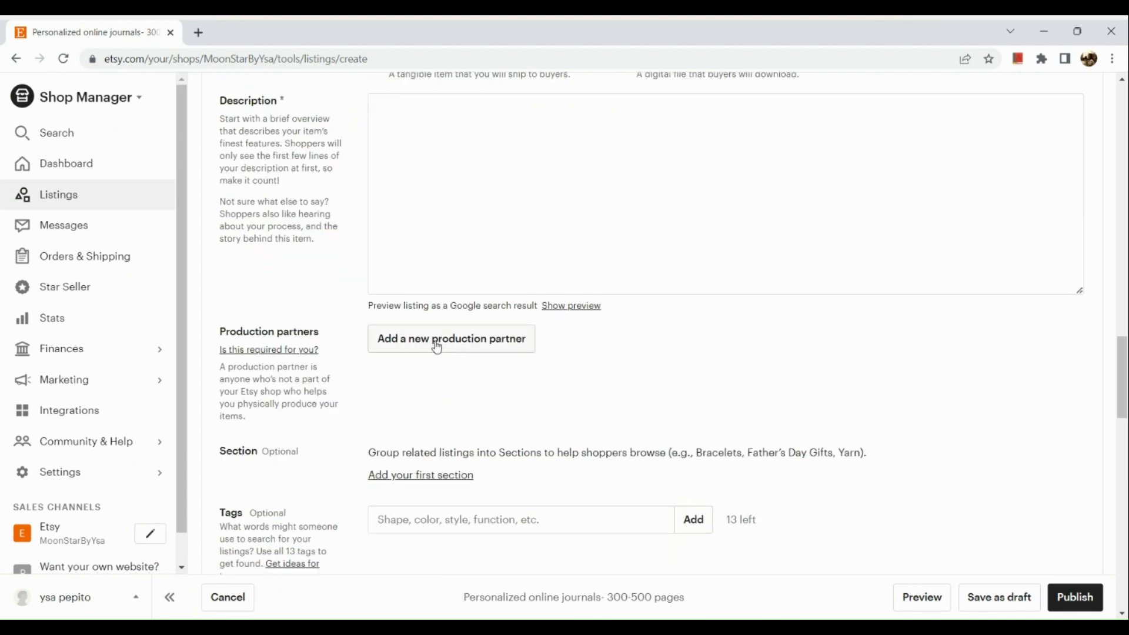
{"action": "scroll", "coordinate": [437, 348], "scroll_direction": "down", "scroll_amount": 4}
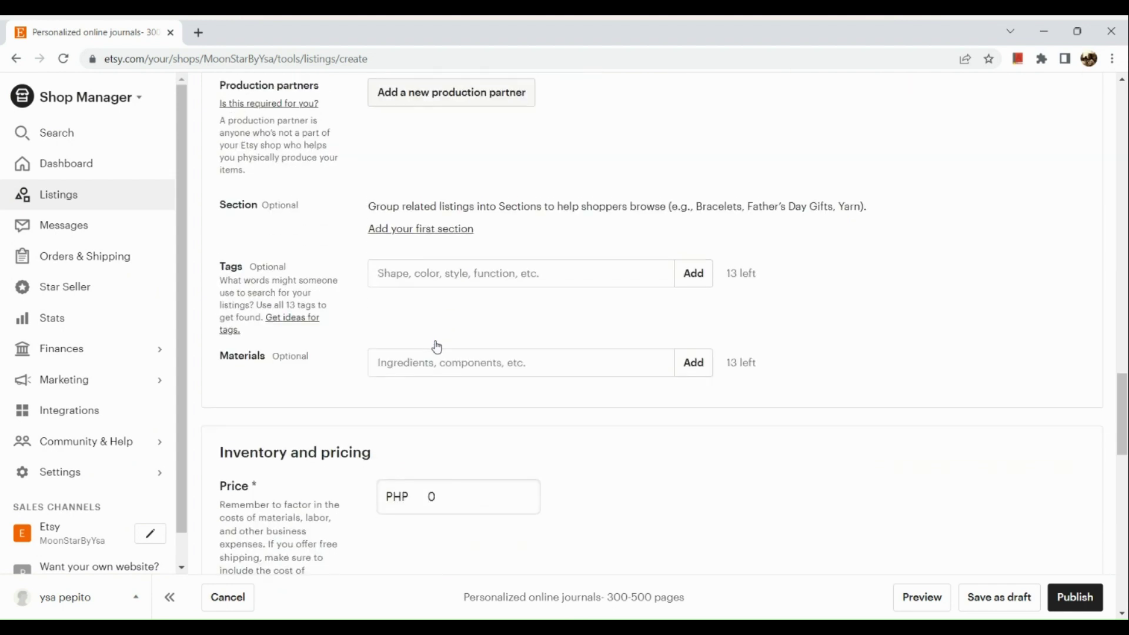
{"action": "scroll", "coordinate": [436, 341], "scroll_direction": "down", "scroll_amount": 4}
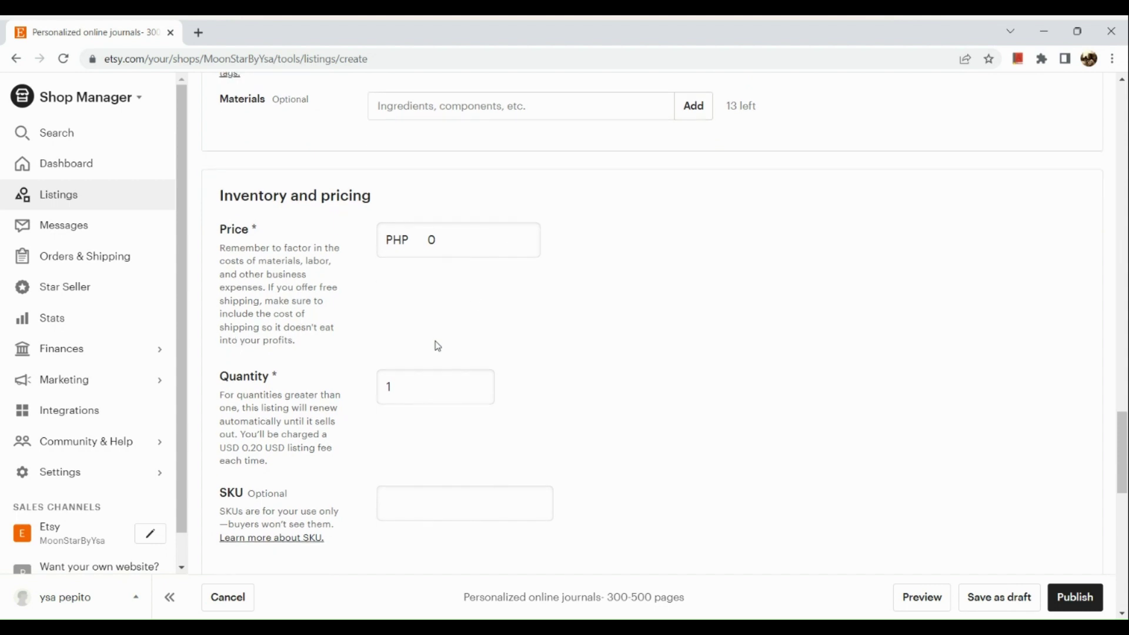
Set the listing's price to PHP 200 and its quantity to 100
{"action": "left_click", "coordinate": [465, 237]}
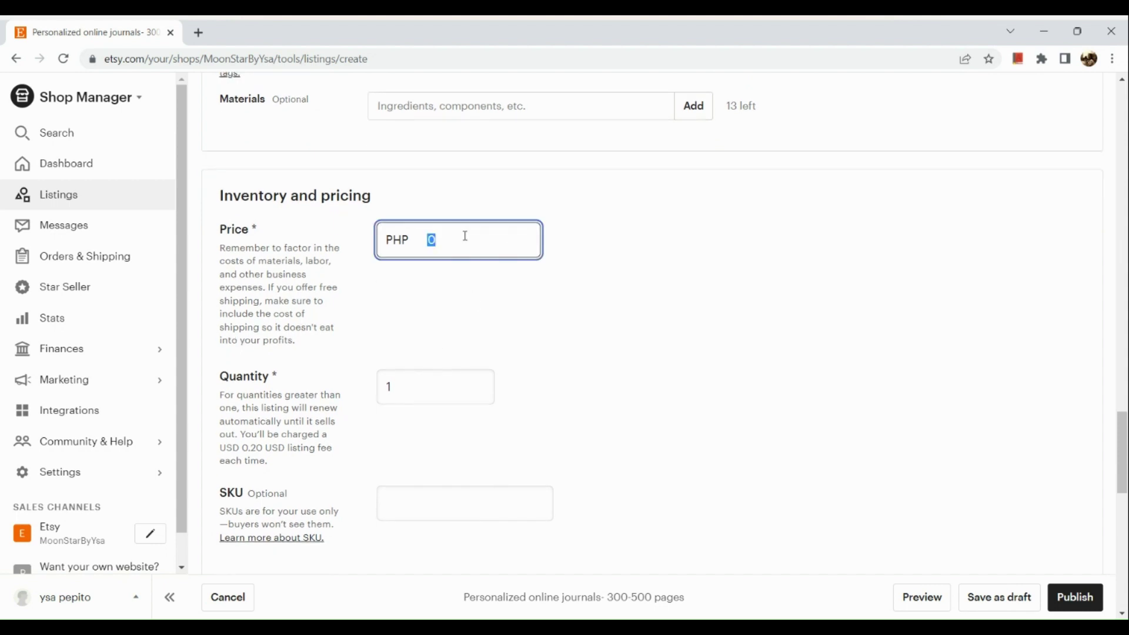
{"action": "type", "text": "200"}
{"action": "scroll", "coordinate": [431, 353], "scroll_direction": "down", "scroll_amount": 1}
{"action": "left_click", "coordinate": [432, 304]}
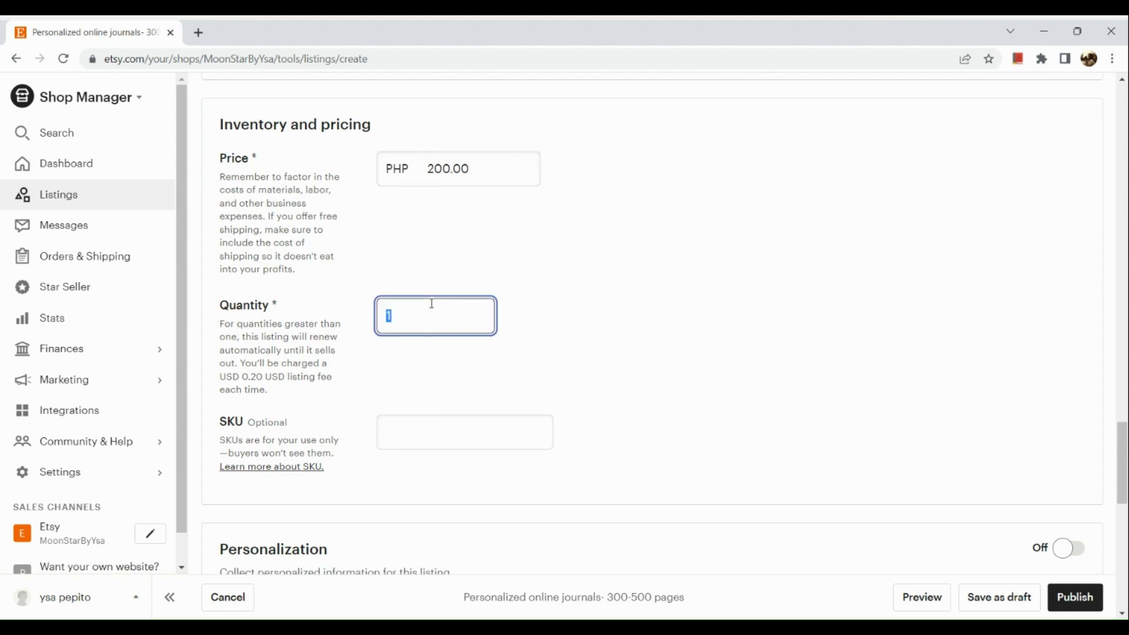
{"action": "type", "text": "100"}
Turn on personalization for the journal listing
{"action": "scroll", "coordinate": [443, 386], "scroll_direction": "down", "scroll_amount": 2}
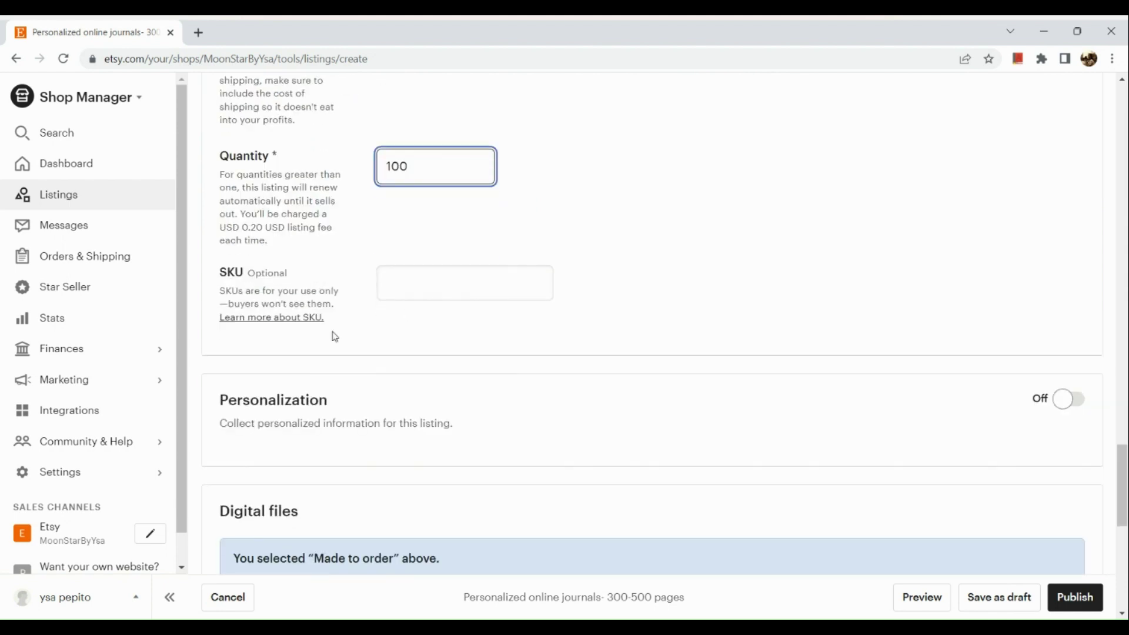
{"action": "scroll", "coordinate": [411, 284], "scroll_direction": "down", "scroll_amount": 1}
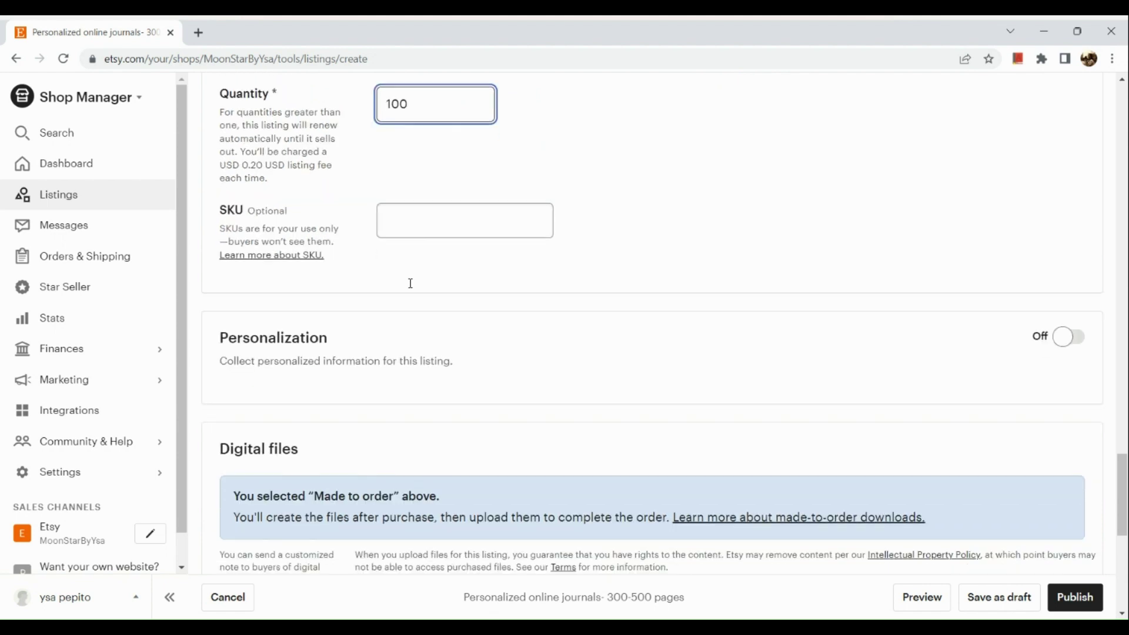
{"action": "left_click", "coordinate": [1068, 346]}
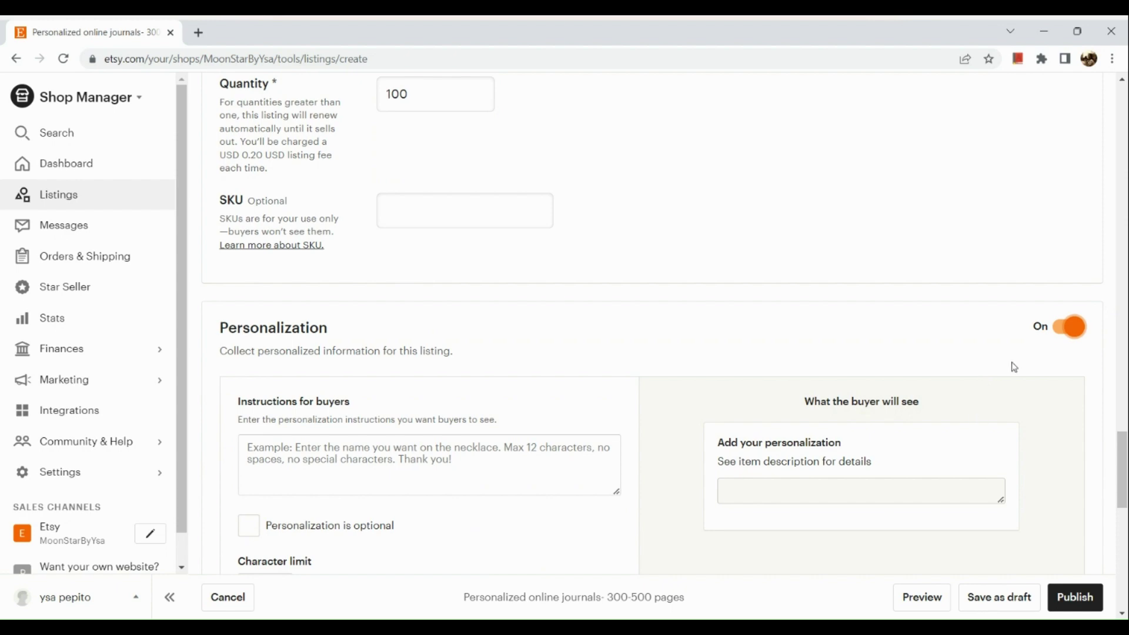
Examine the personalization section's buyer instructions, optional setting, character limit and preview of what the buyer will see
{"action": "scroll", "coordinate": [1055, 355], "scroll_direction": "down", "scroll_amount": 2}
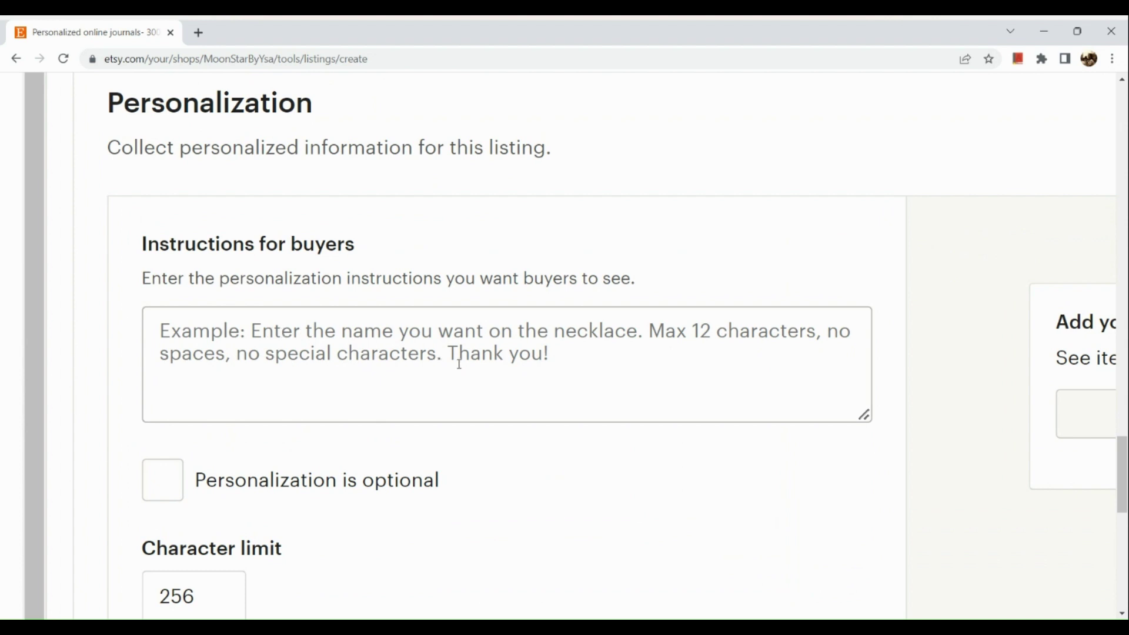
{"action": "scroll", "coordinate": [436, 383], "scroll_direction": "down", "scroll_amount": 2}
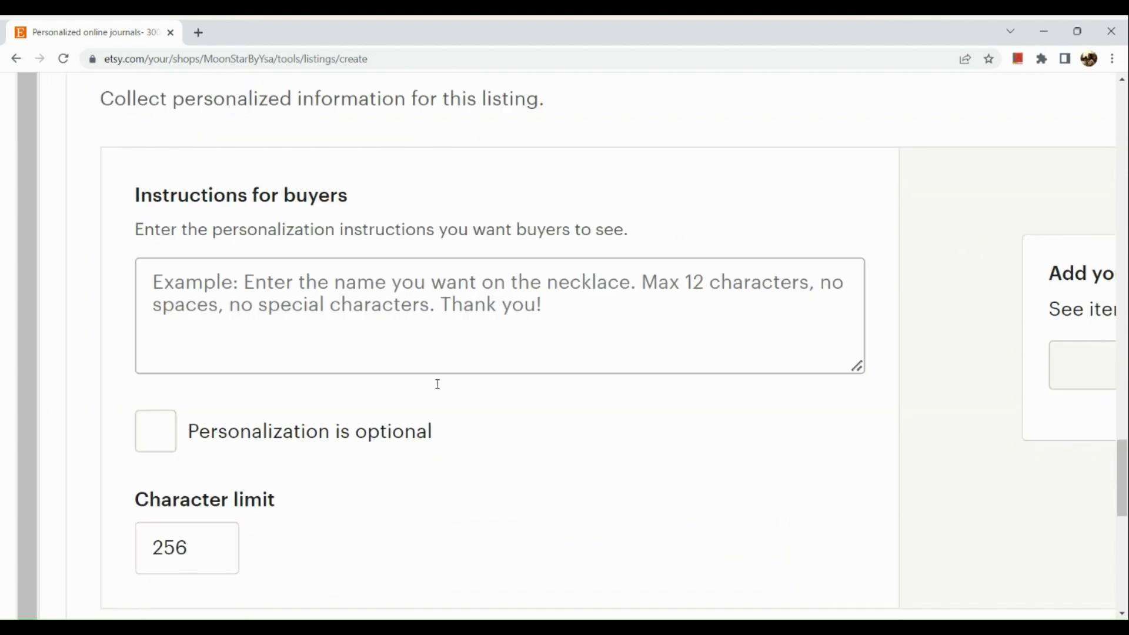
{"action": "scroll", "coordinate": [329, 419], "scroll_direction": "left", "scroll_amount": 1}
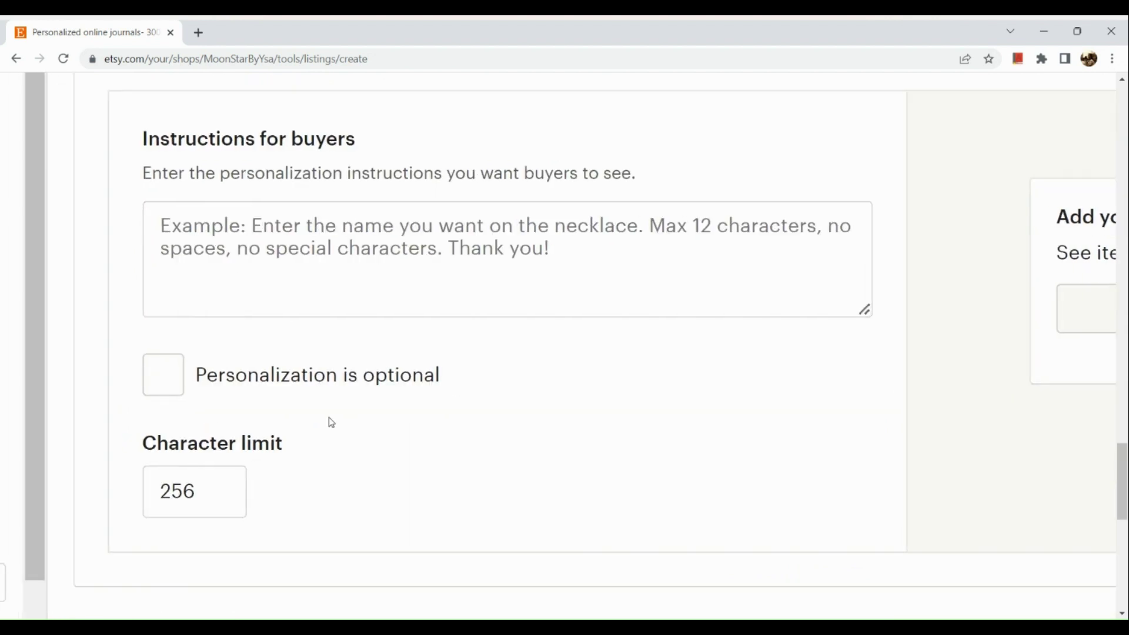
{"action": "scroll", "coordinate": [331, 423], "scroll_direction": "right", "scroll_amount": 8}
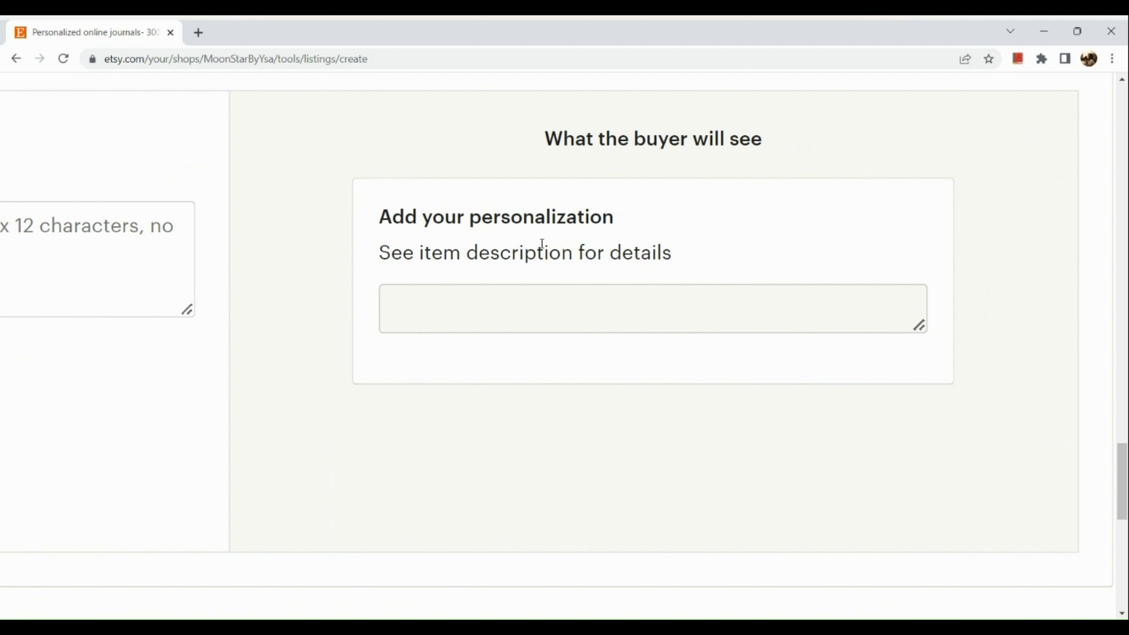
{"action": "key", "text": "ctrl+minus"}
{"action": "key", "text": "ctrl+minus"}
{"action": "key", "text": "ctrl+minus"}
{"action": "key", "text": "ctrl+minus"}
{"action": "key", "text": "ctrl+minus"}
Review the Digital files section, including the made-to-order notice and the option to add a note for buyers
{"action": "scroll", "coordinate": [542, 243], "scroll_direction": "down", "scroll_amount": 2}
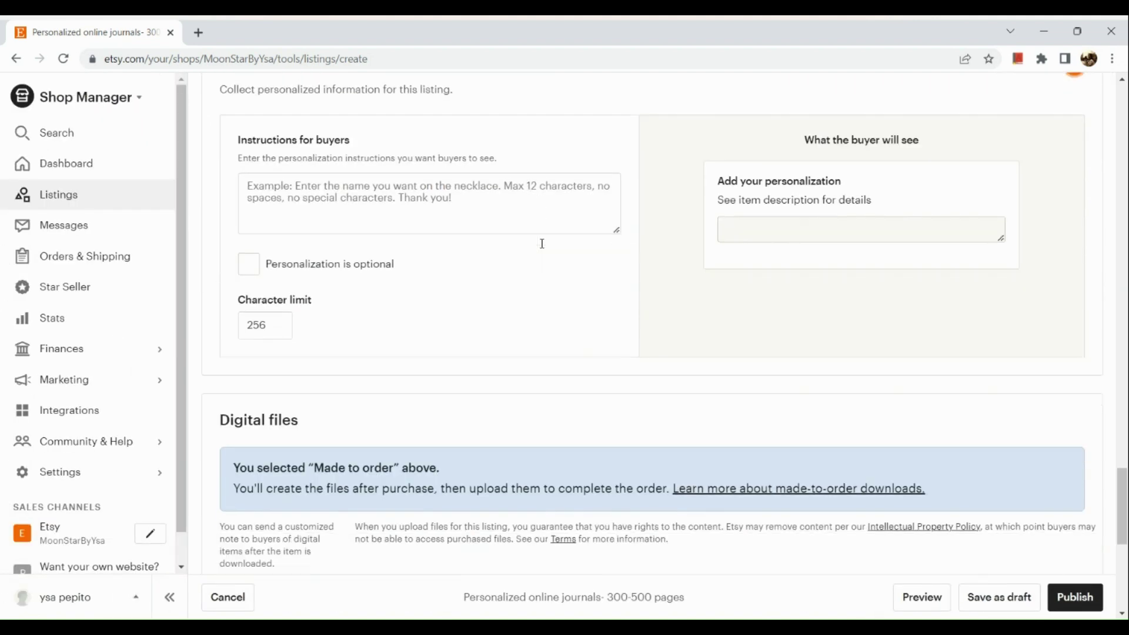
{"action": "scroll", "coordinate": [543, 243], "scroll_direction": "down", "scroll_amount": 4}
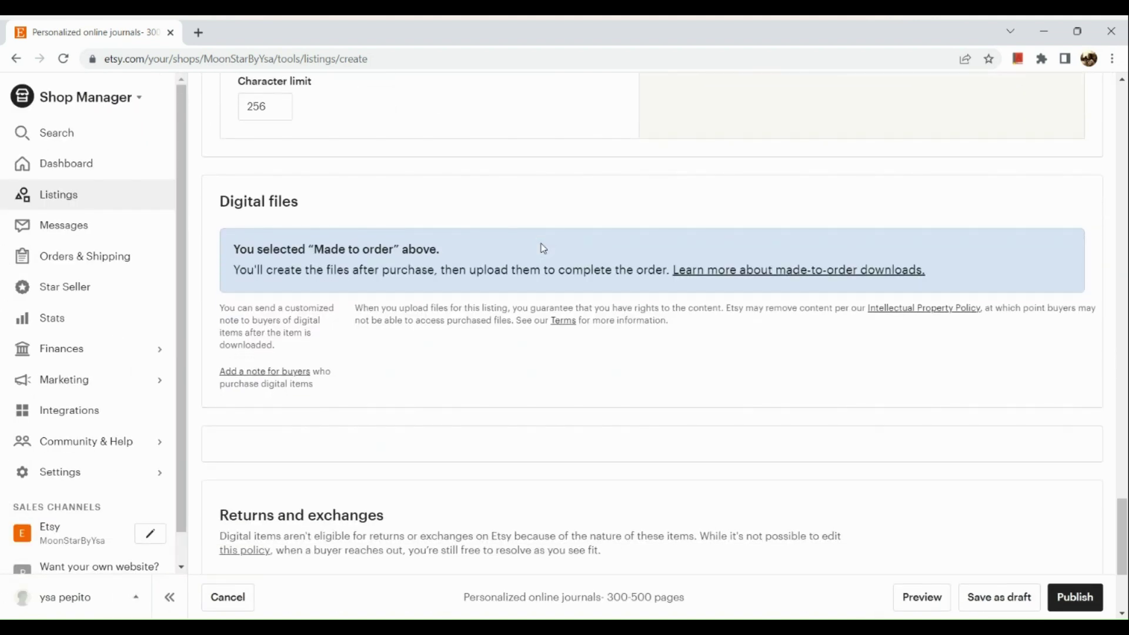
{"action": "scroll", "coordinate": [542, 247], "scroll_direction": "down", "scroll_amount": 1}
{"action": "key", "text": "ctrl+plus"}
{"action": "key", "text": "ctrl+plus"}
{"action": "key", "text": "ctrl+plus"}
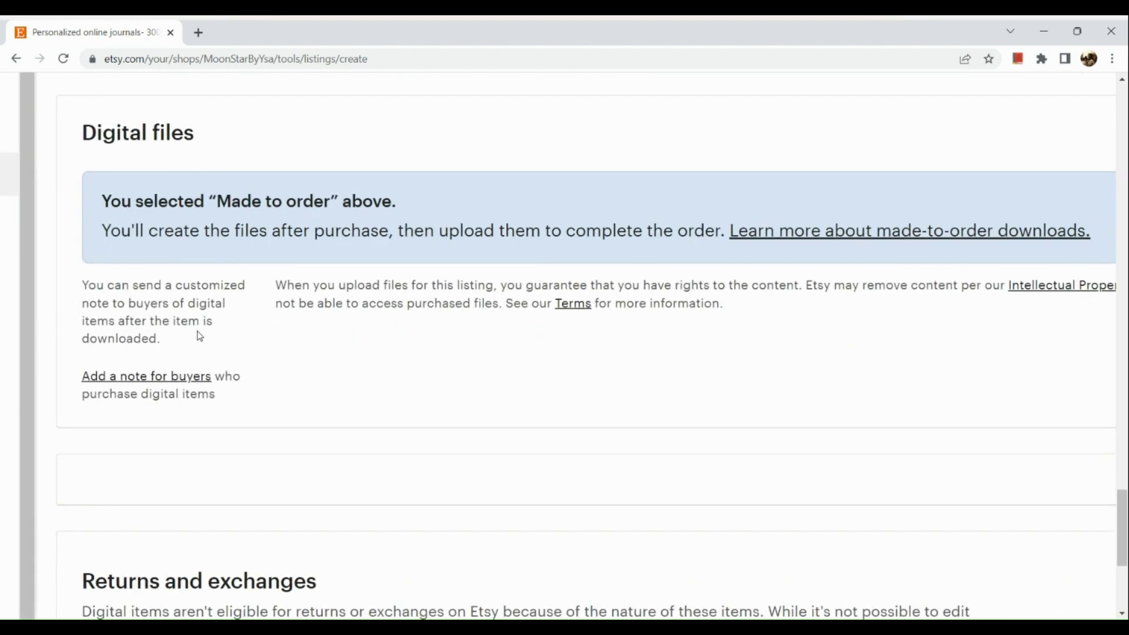
{"action": "scroll", "coordinate": [292, 338], "scroll_direction": "down", "scroll_amount": 3}
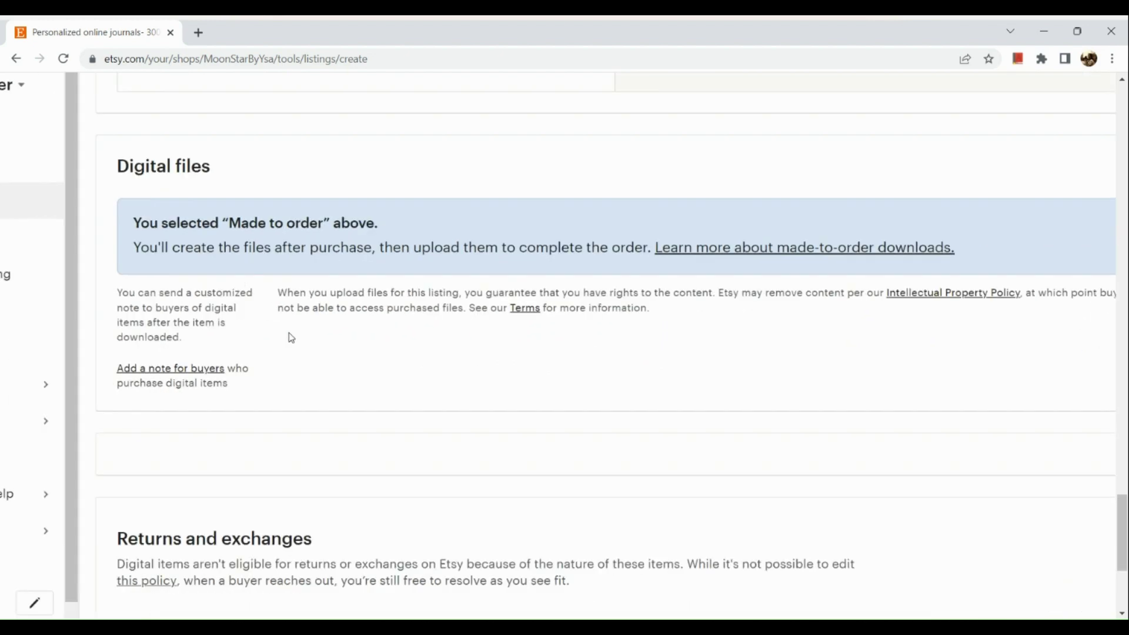
{"action": "scroll", "coordinate": [273, 340], "scroll_direction": "up", "scroll_amount": 1}
{"action": "scroll", "coordinate": [265, 343], "scroll_direction": "up", "scroll_amount": 3}
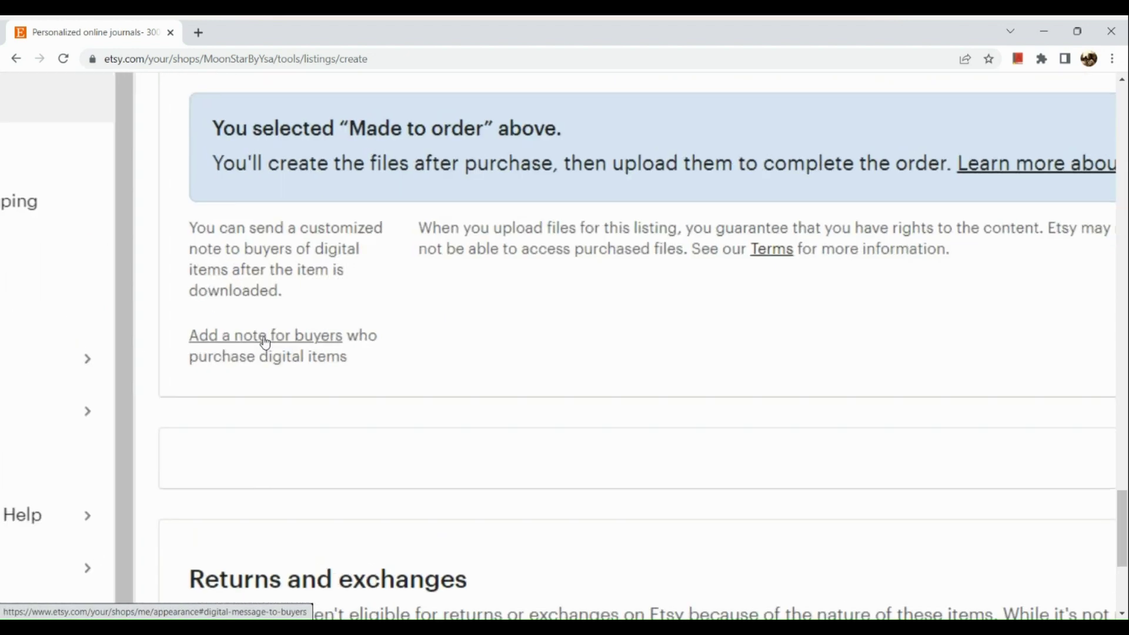
View the shop's message settings for buyers of digital items, and return to the listing's returns and exchanges section
{"action": "left_click", "coordinate": [265, 343]}
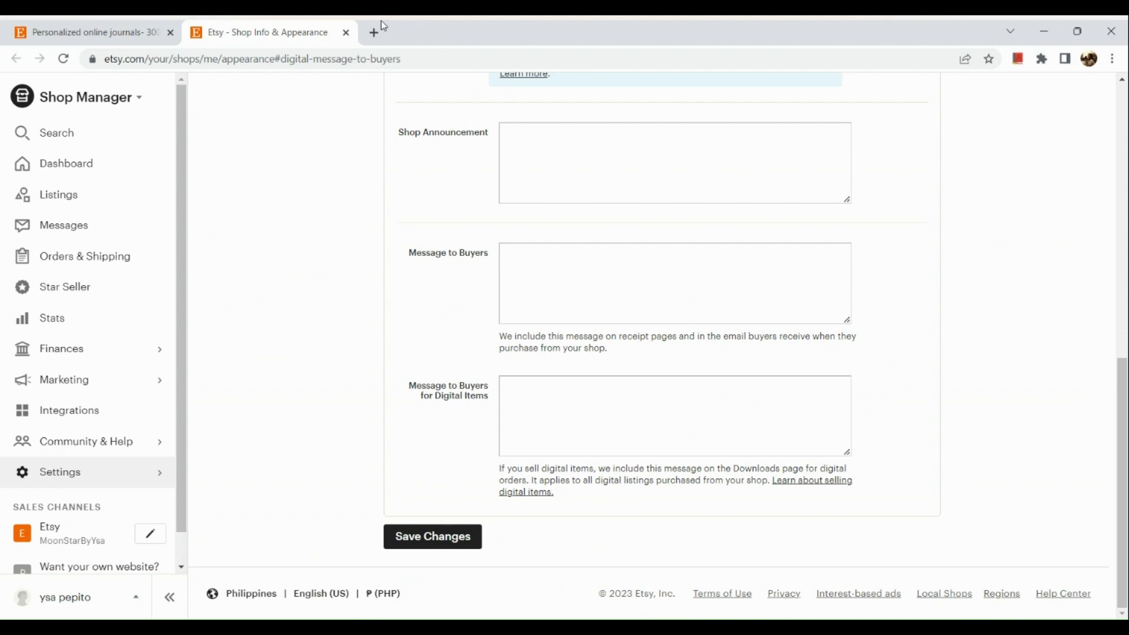
{"action": "left_click", "coordinate": [346, 32]}
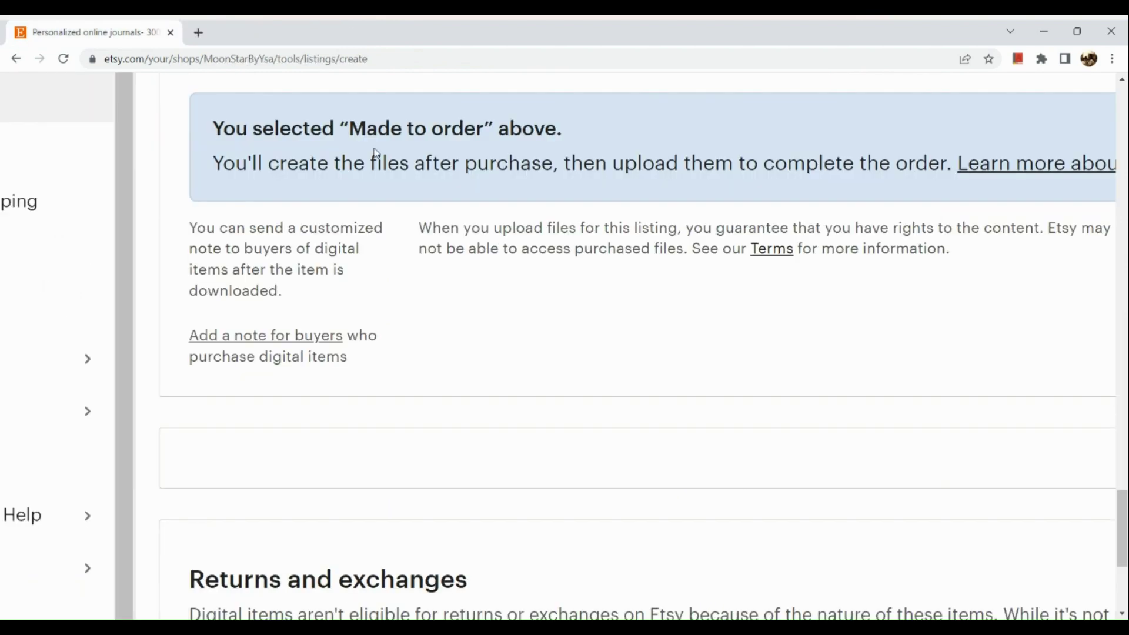
{"action": "scroll", "coordinate": [406, 387], "scroll_direction": "down", "scroll_amount": 3}
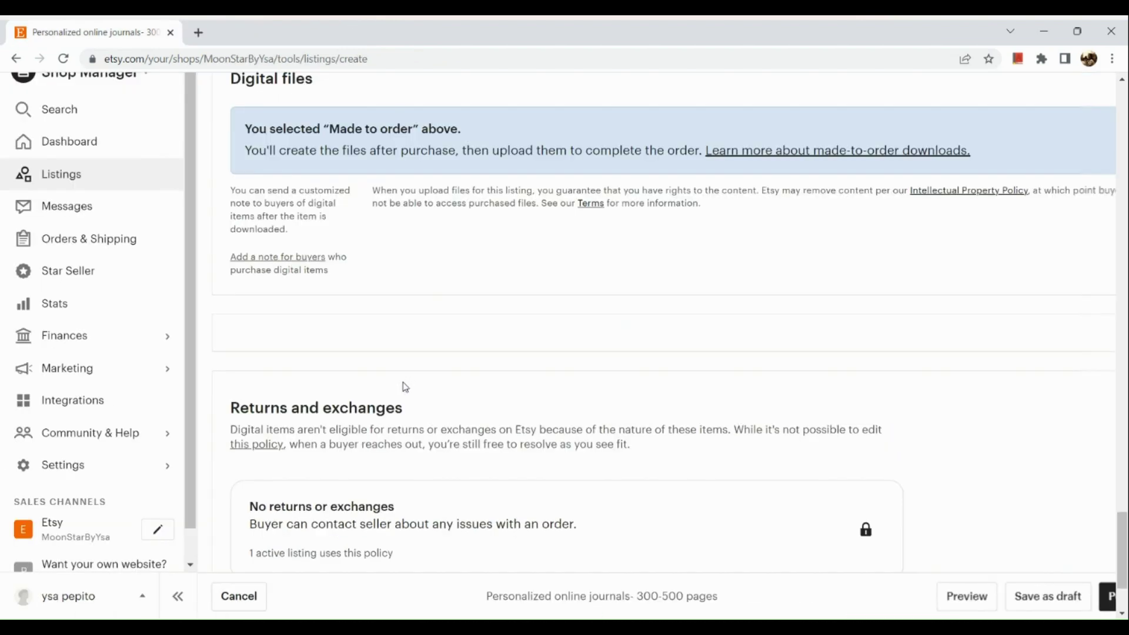